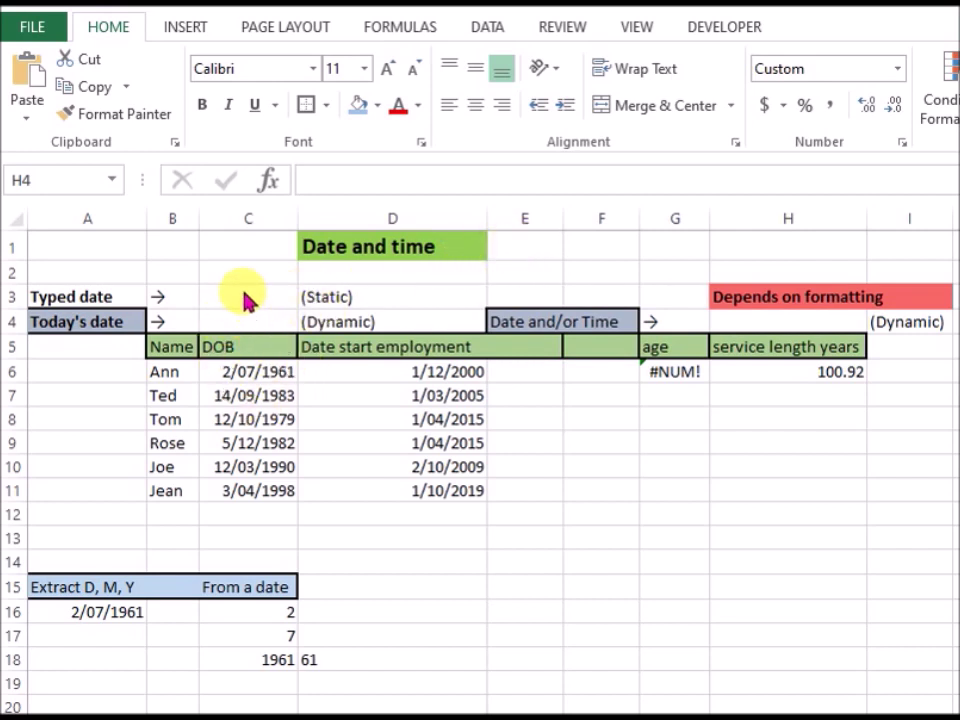
Step: Enter the static date 07/07/2023 in cell C3, beside the Typed date label
click(244, 294)
click(244, 294)
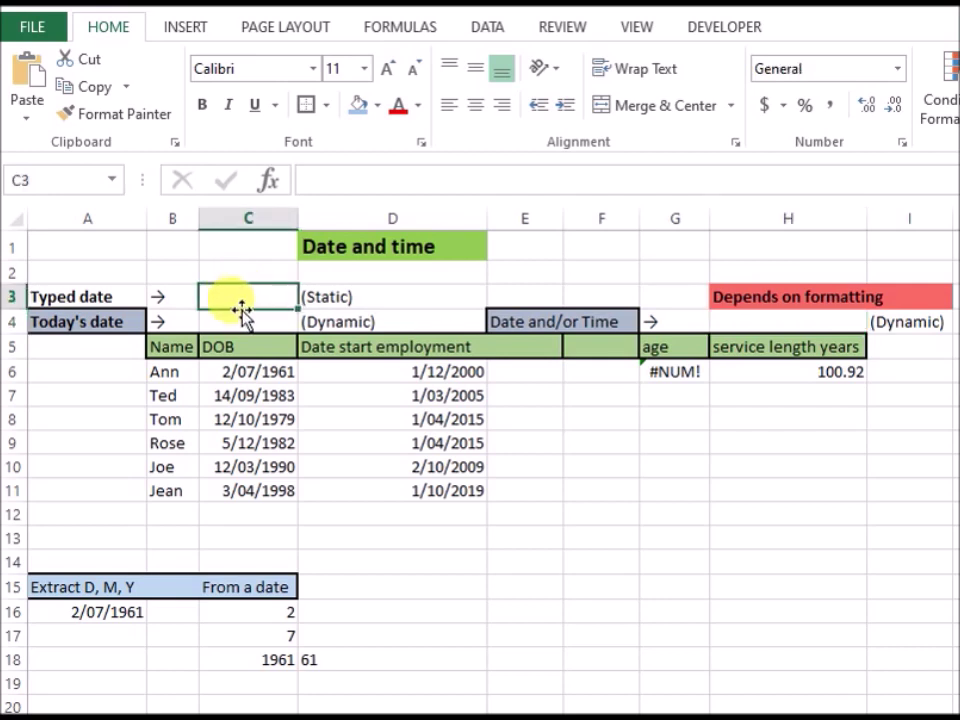
text(0)
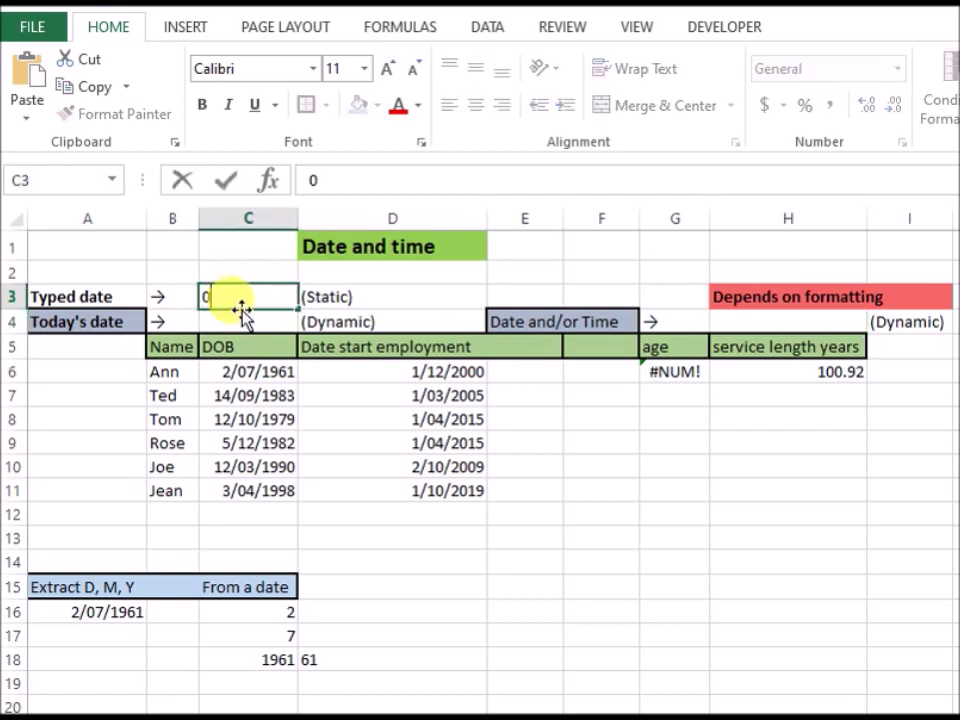
text(7/07/2023)
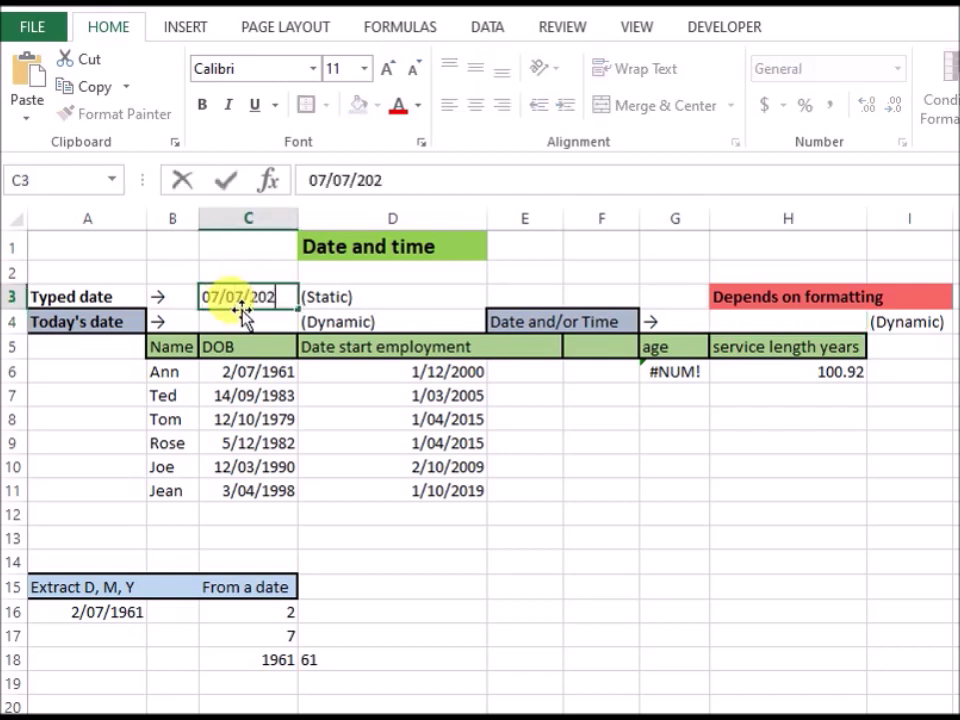
key(Tab)
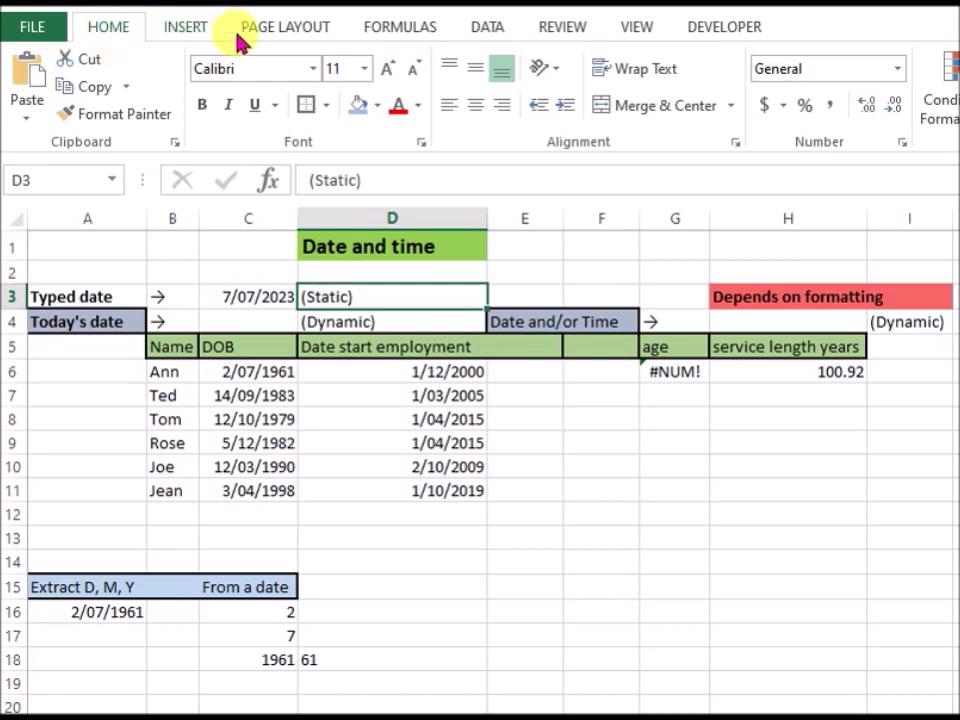
Step: Insert the TODAY function from the Date & Time functions into cell C4 beside Today's date
click(419, 28)
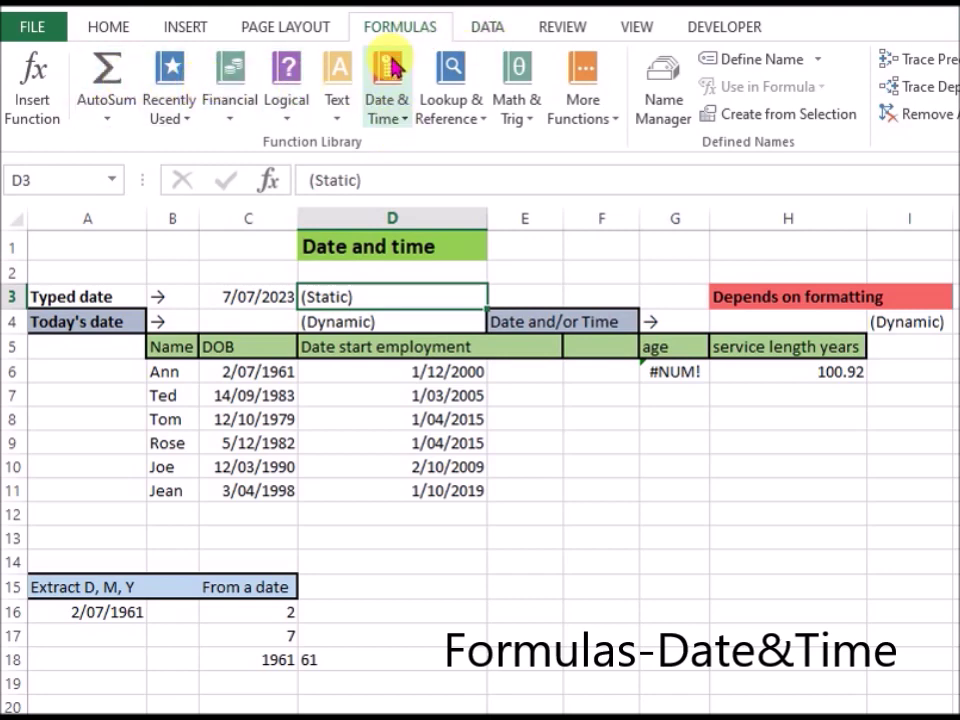
click(407, 126)
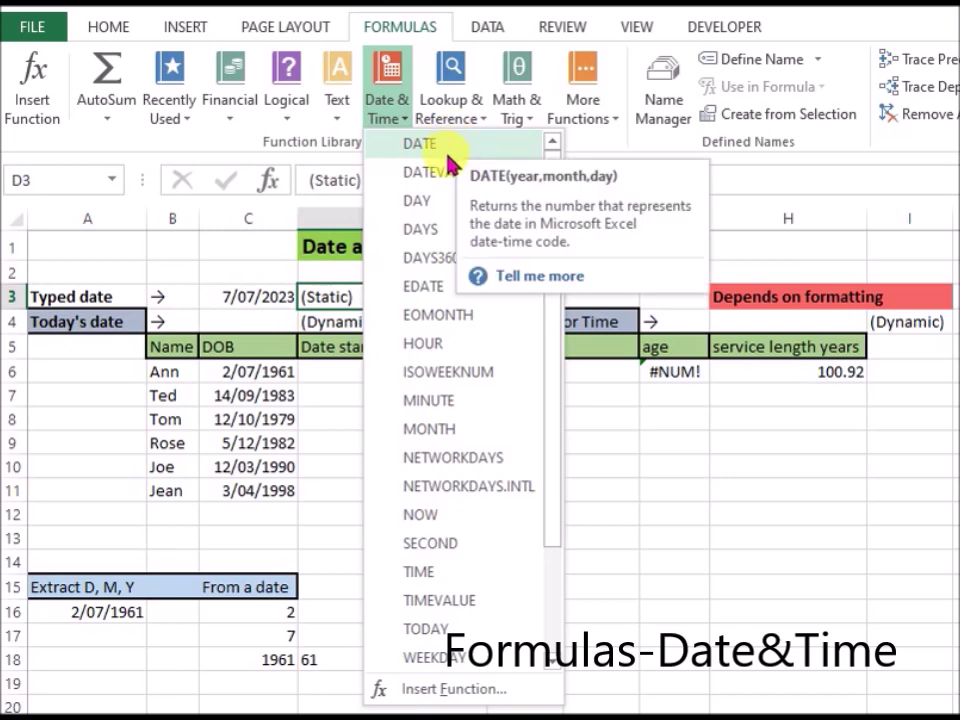
drag(557, 418, 565, 600)
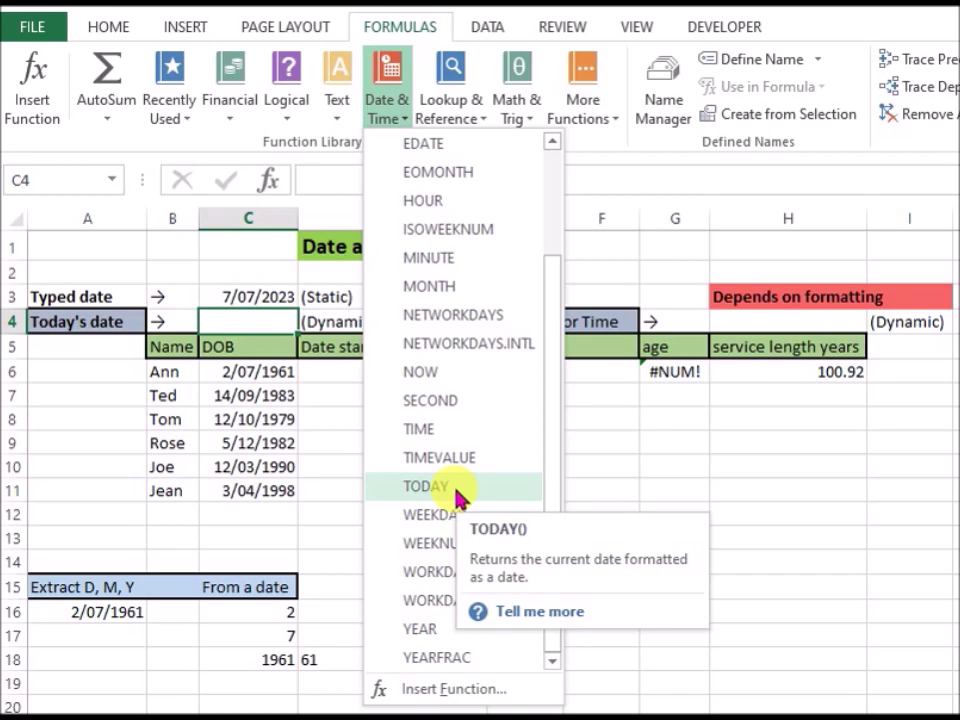
click(456, 492)
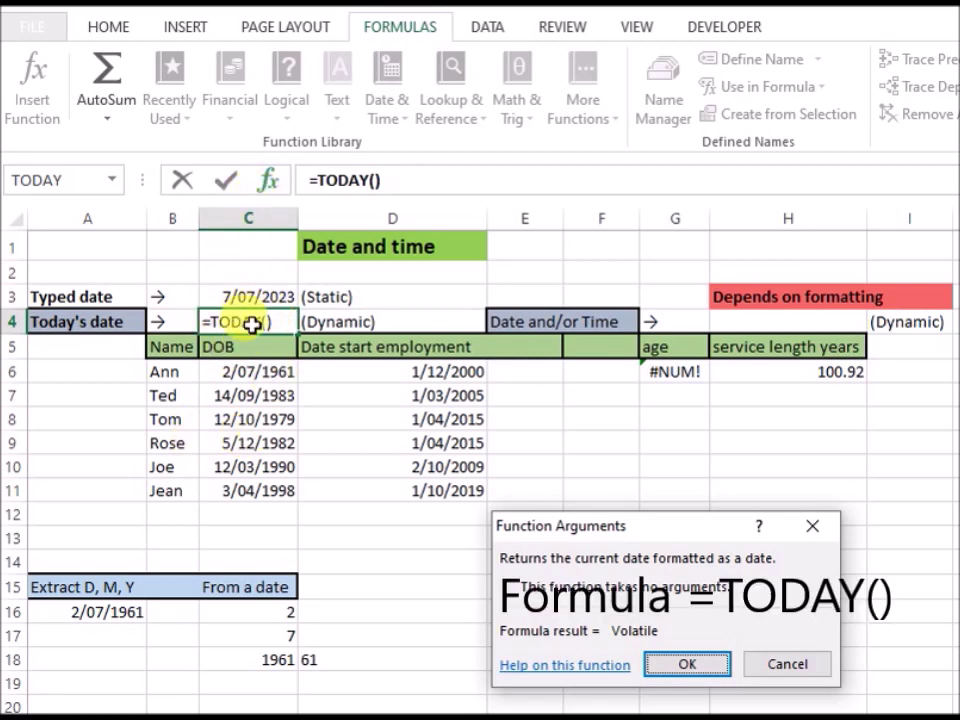
click(688, 665)
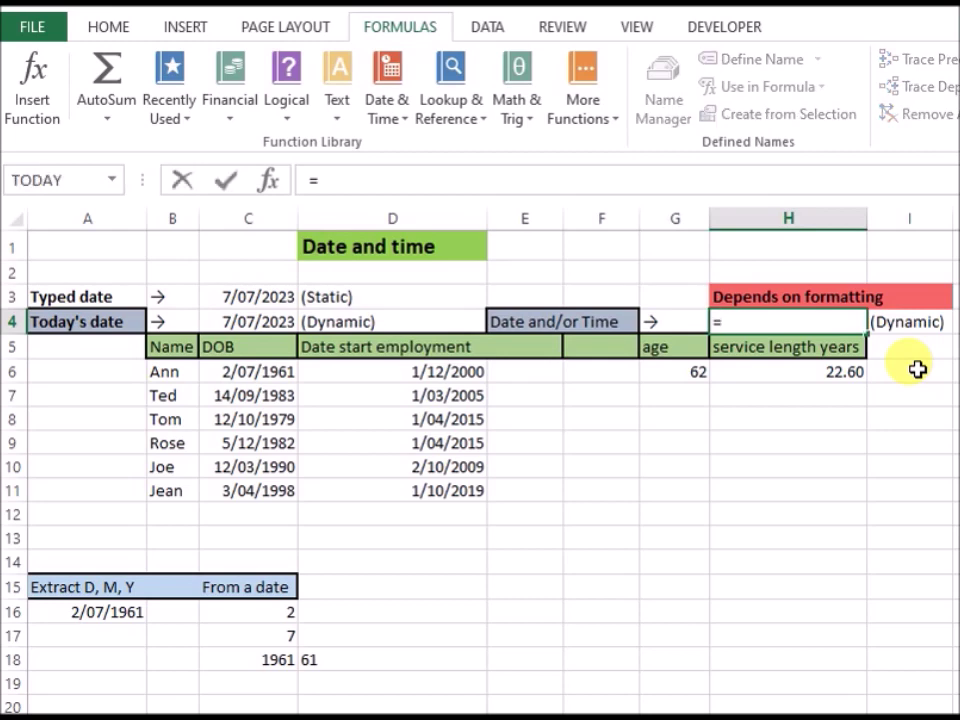
Step: Enter the formula =NOW() in cell H4 beside Date and/or Time
text(n)
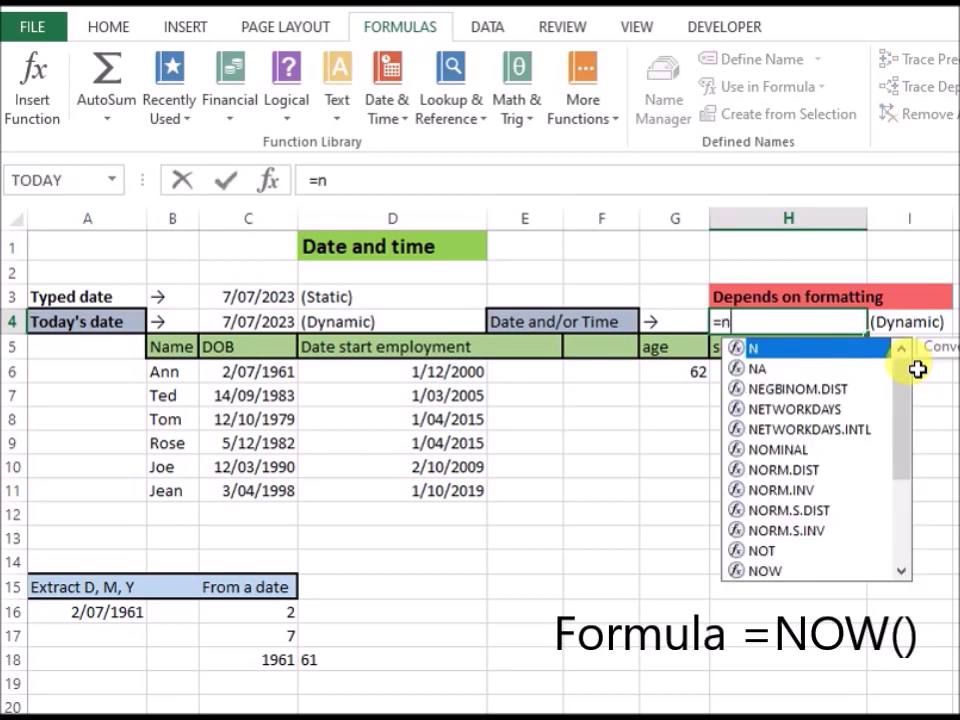
text(ow)
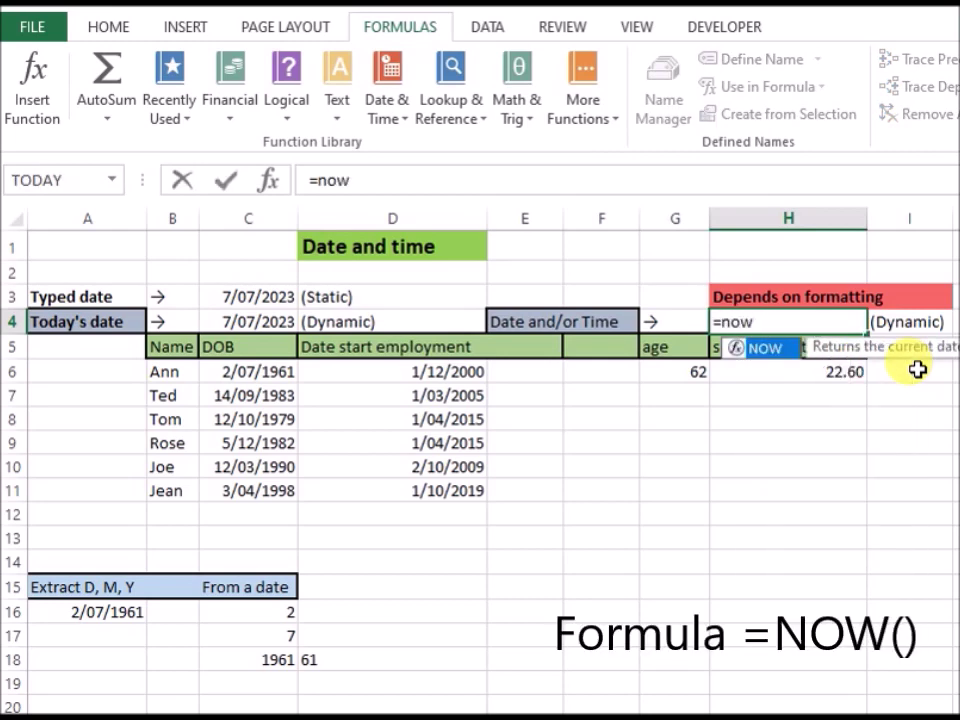
double_click(784, 347)
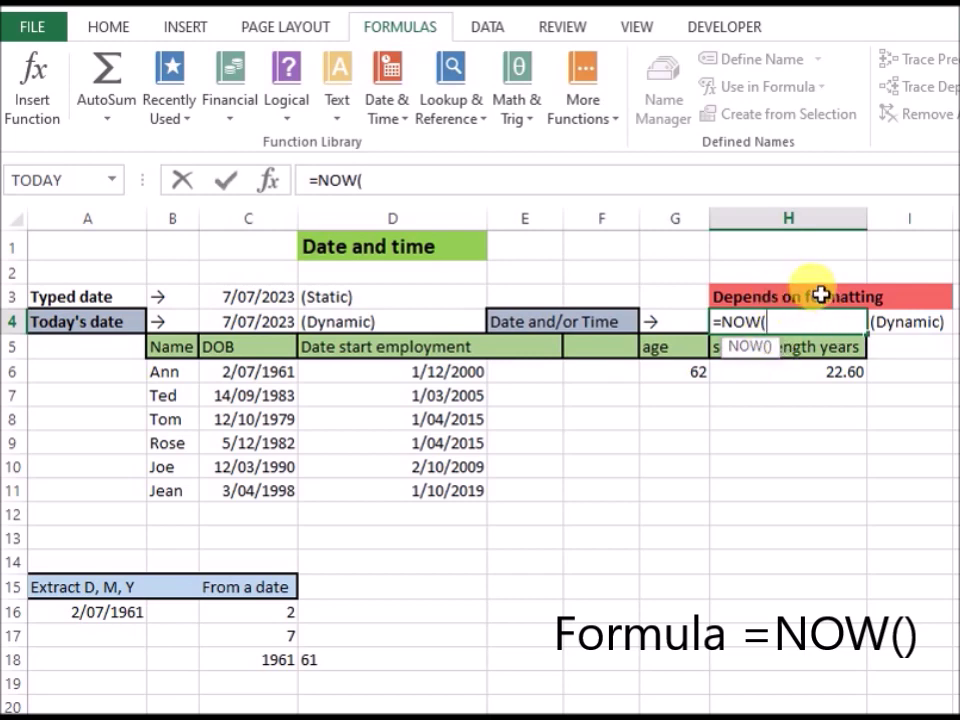
text())
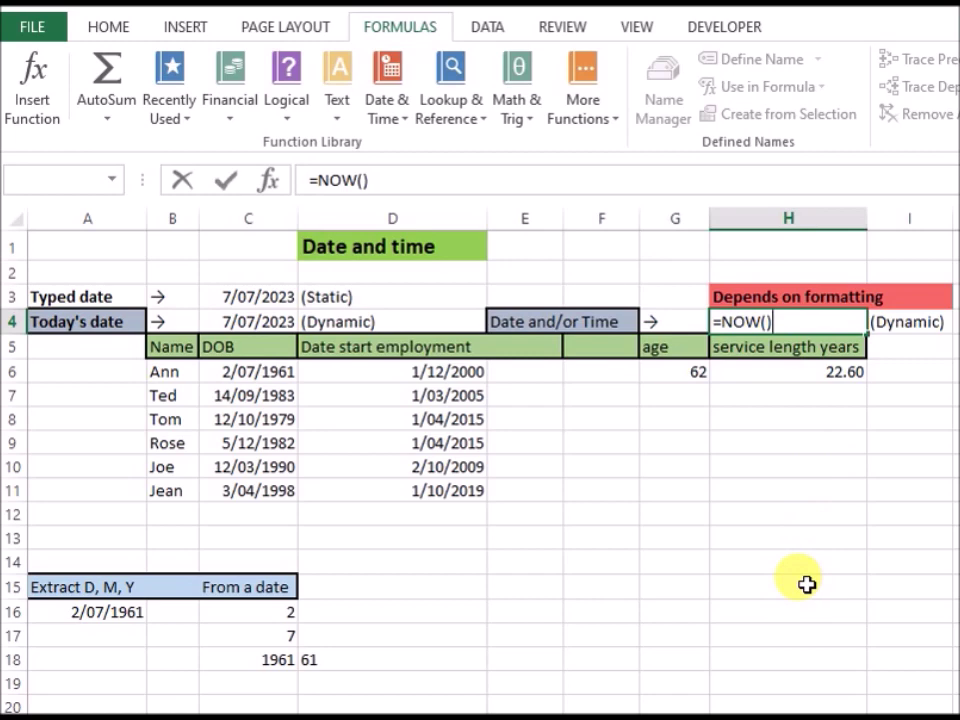
key(Return)
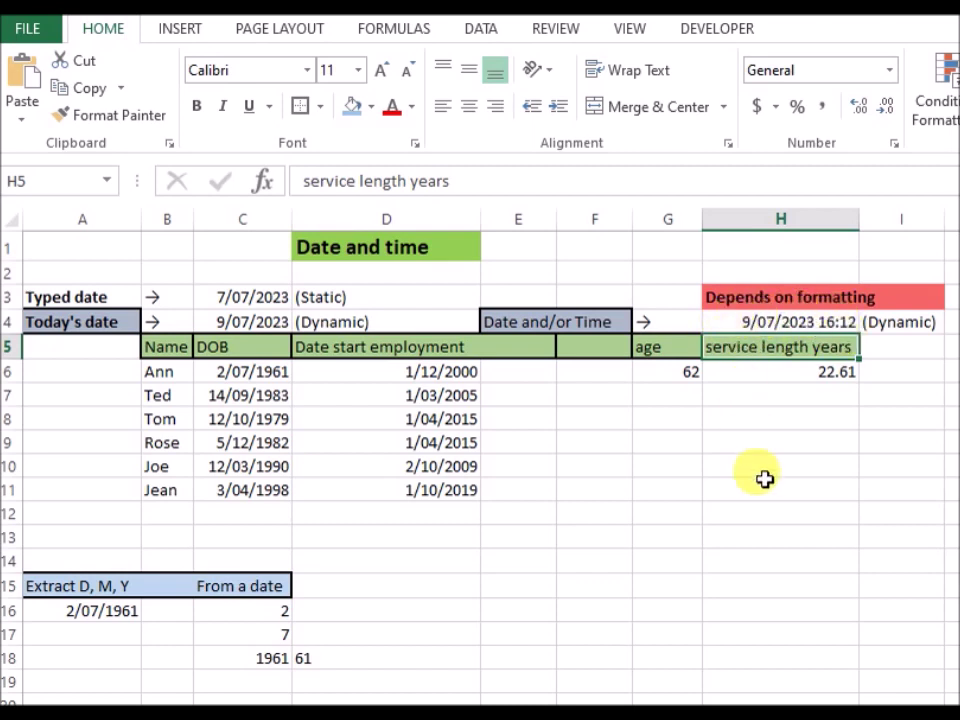
Step: Format cell H4 in the Date category with the *14/03/2012 type
click(793, 325)
right_click(793, 323)
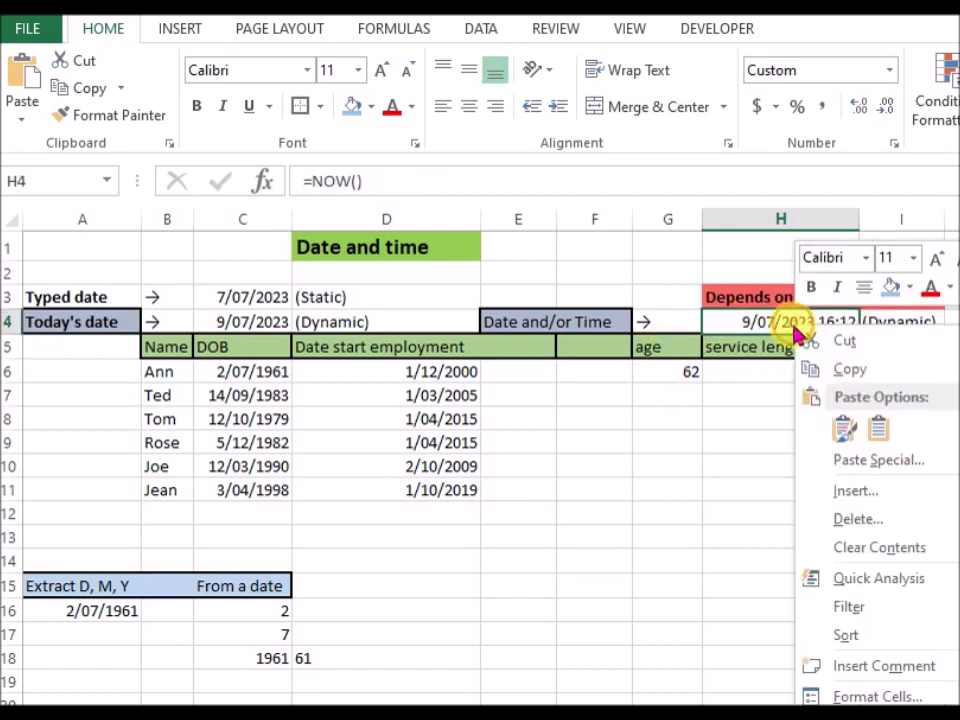
click(903, 697)
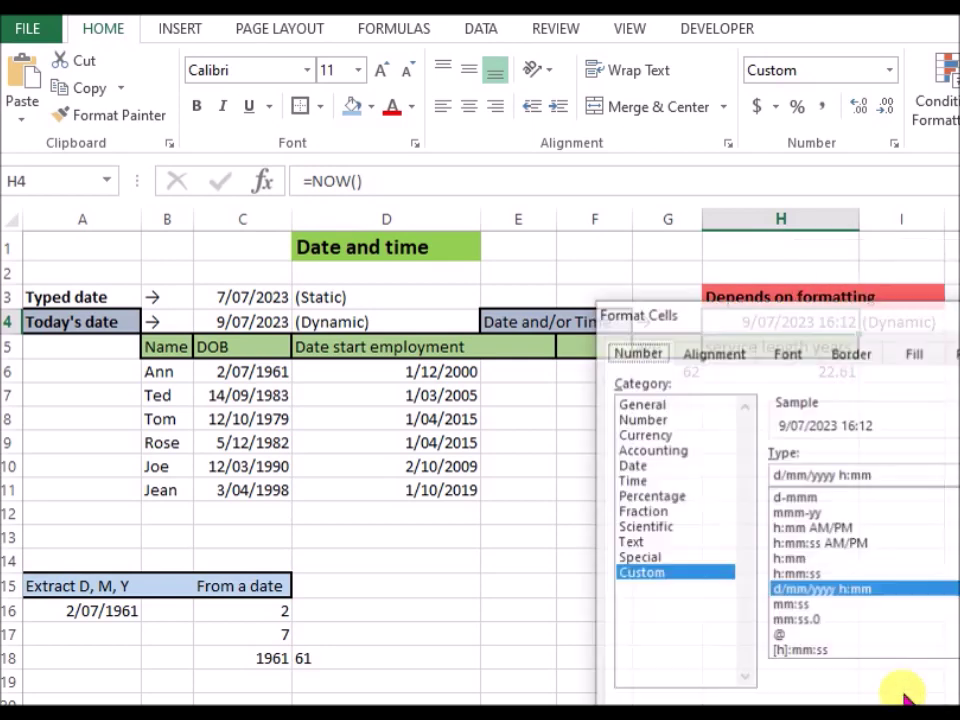
click(633, 467)
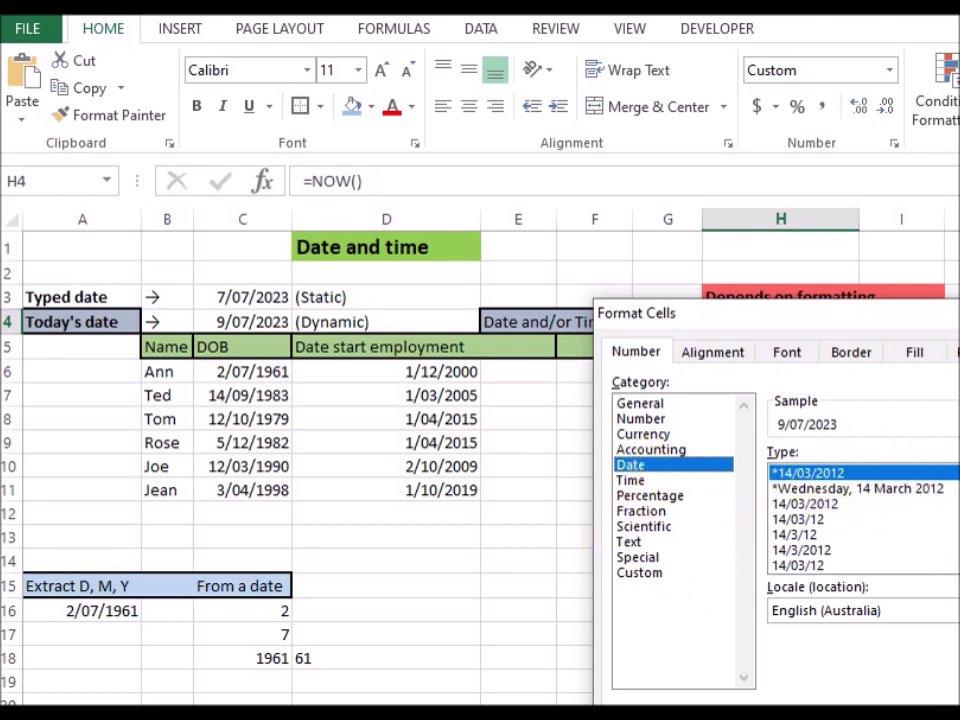
key(Return)
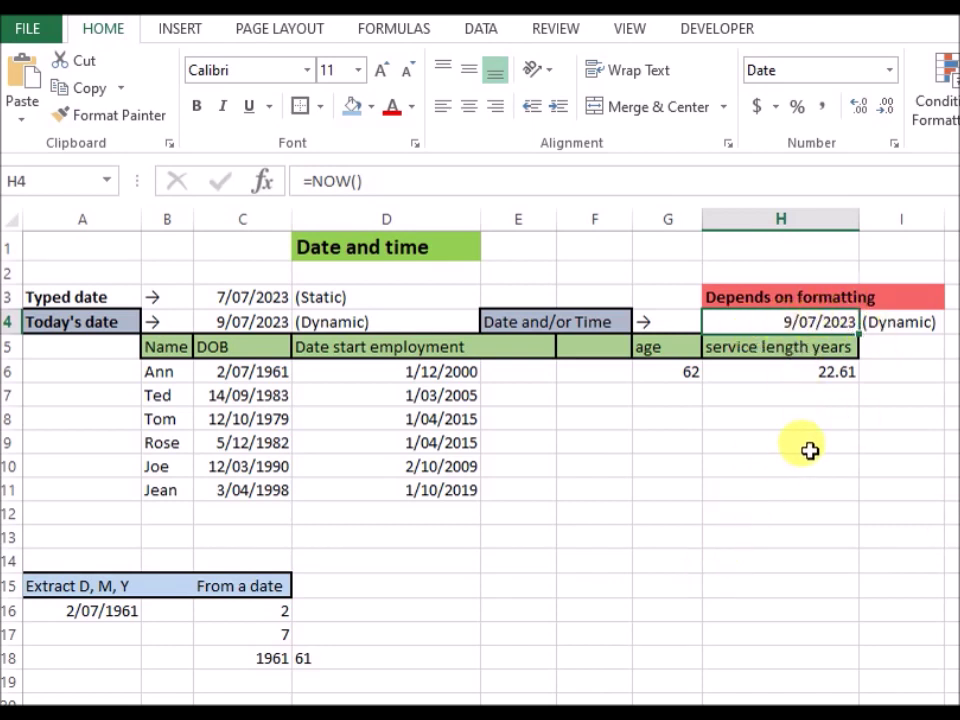
Step: Format cell H4 in the Number category with 2 decimal places
right_click(818, 322)
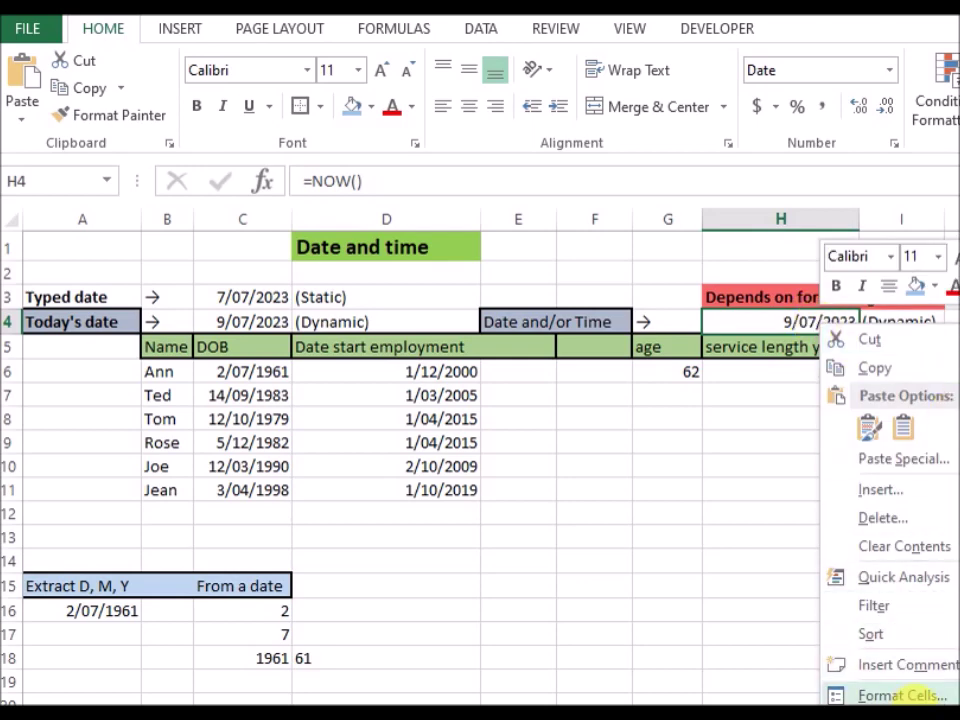
click(900, 695)
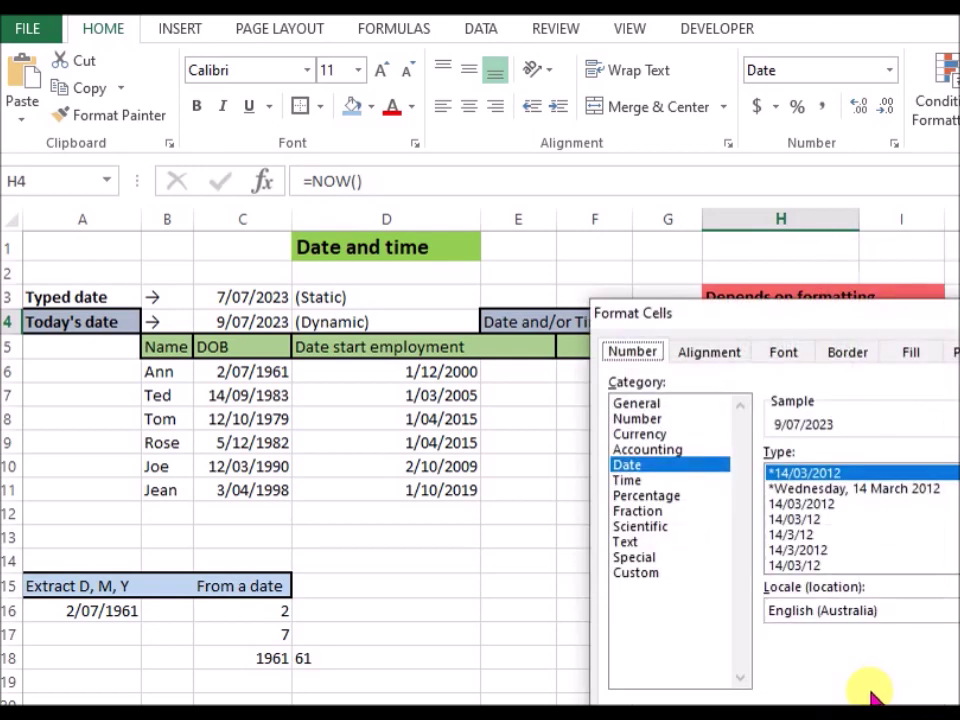
click(640, 419)
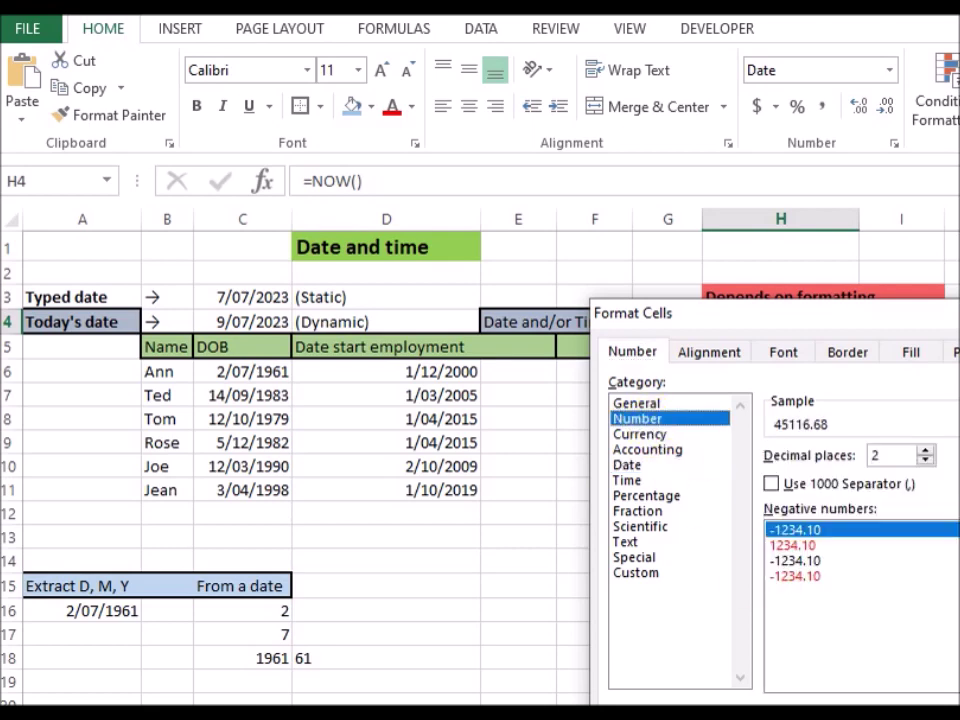
key(Return)
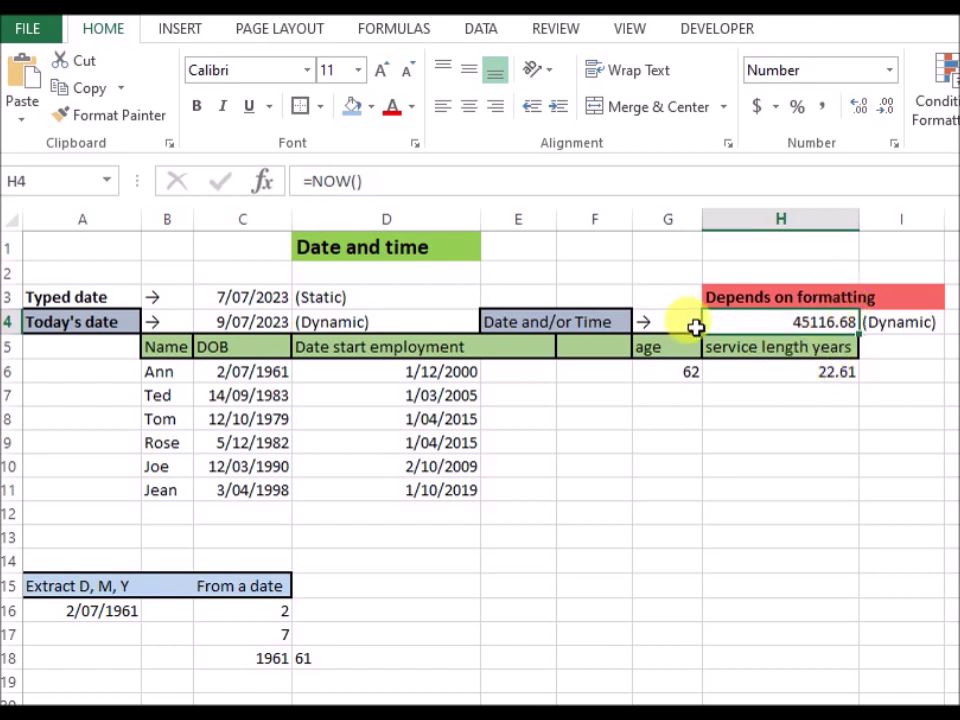
Step: Change the format of cell H4 back to the Date category with the *14/03/2012 type
right_click(806, 322)
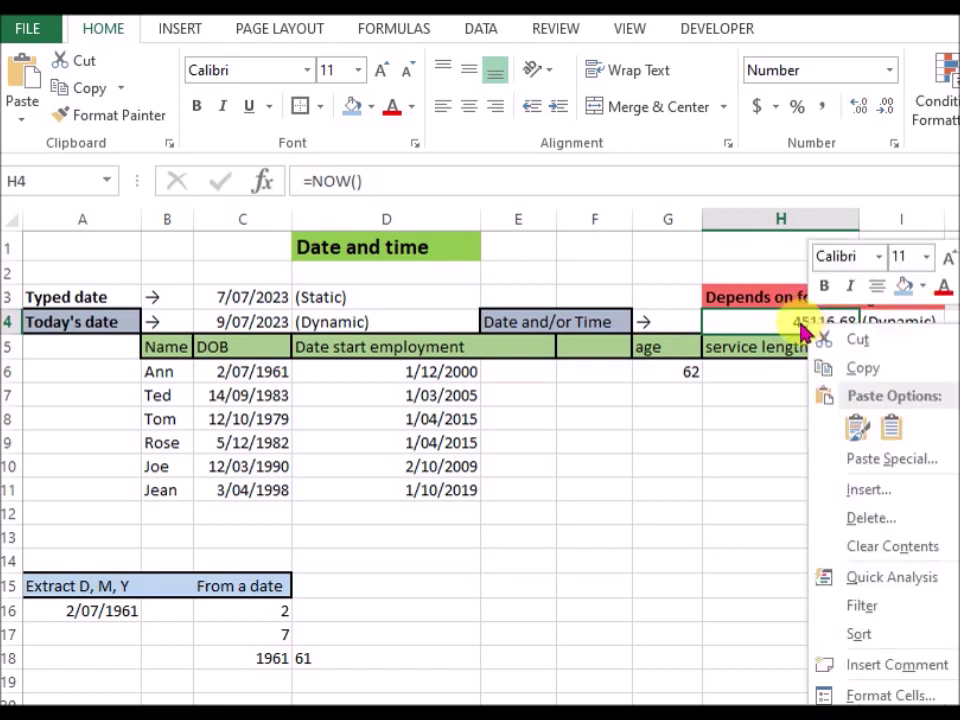
click(887, 697)
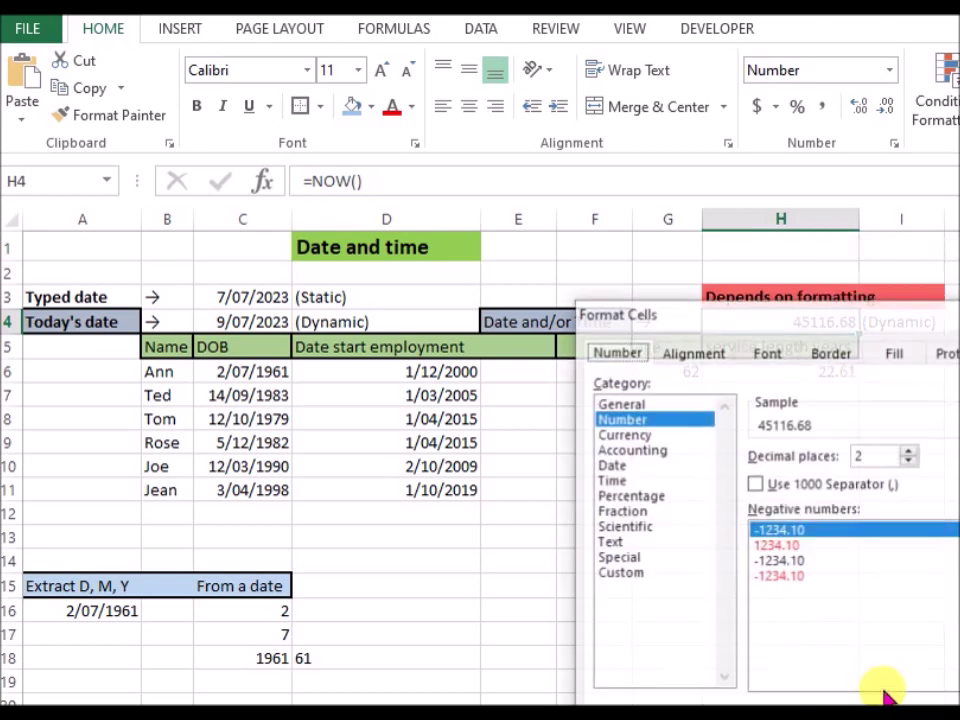
click(610, 465)
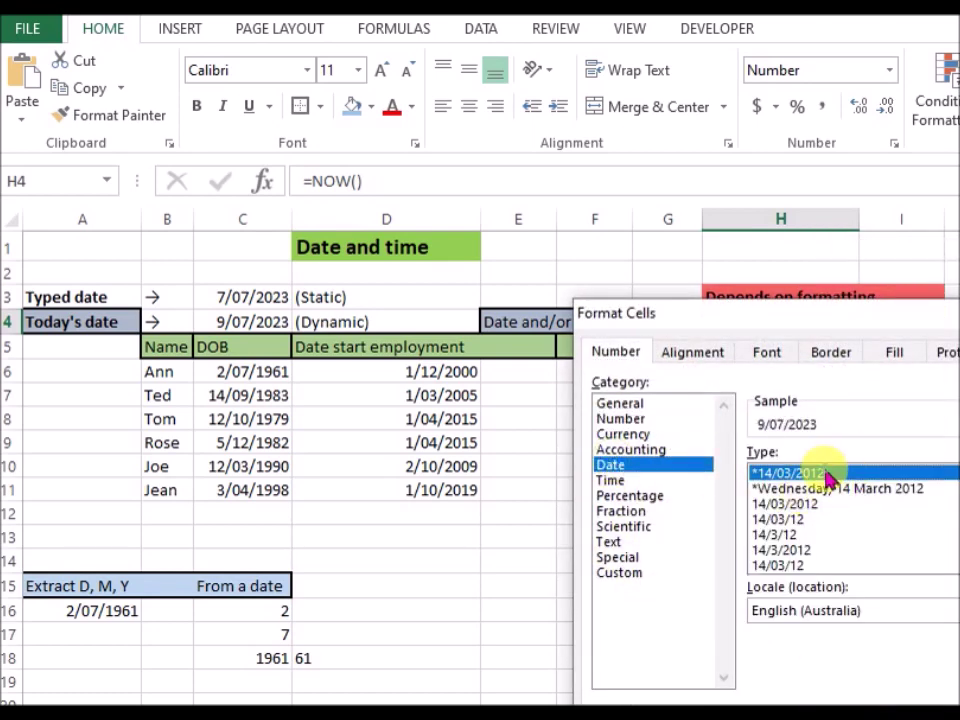
key(Return)
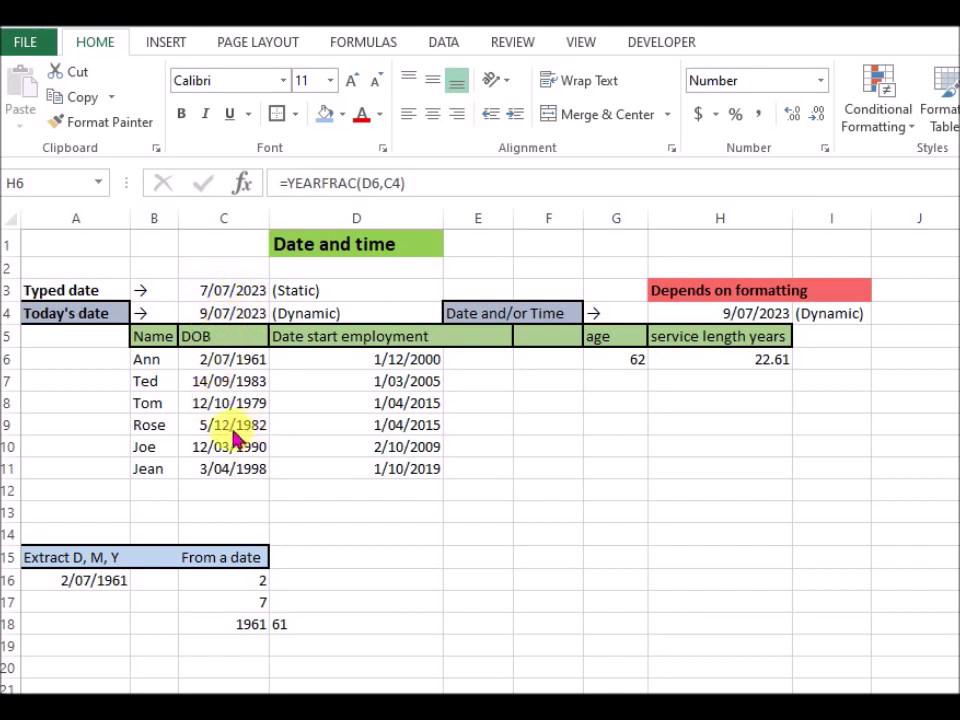
click(622, 392)
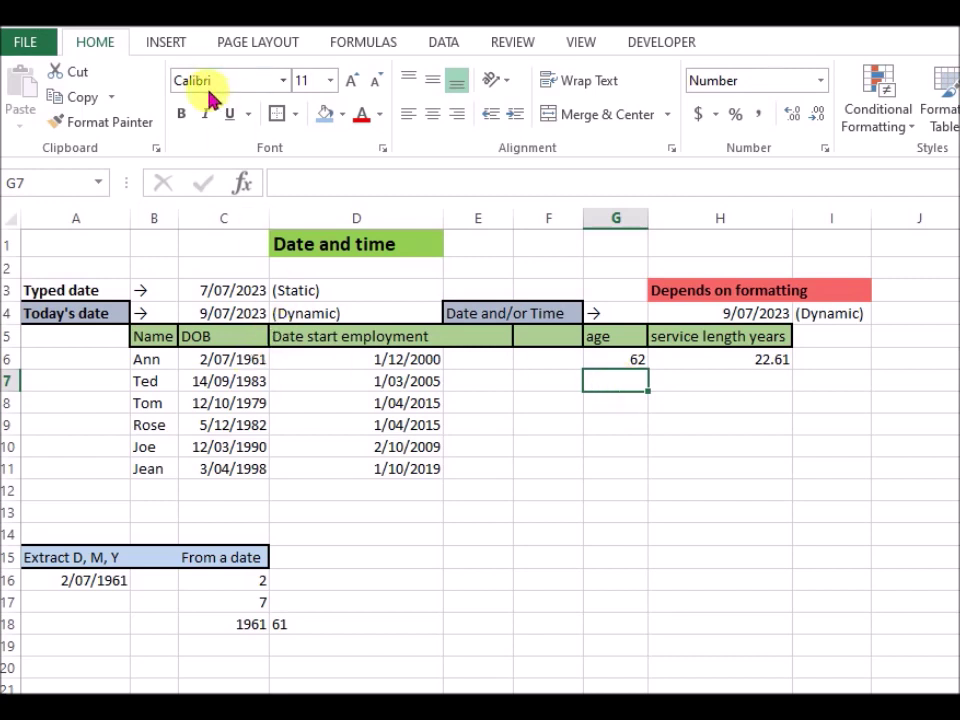
click(392, 43)
click(375, 131)
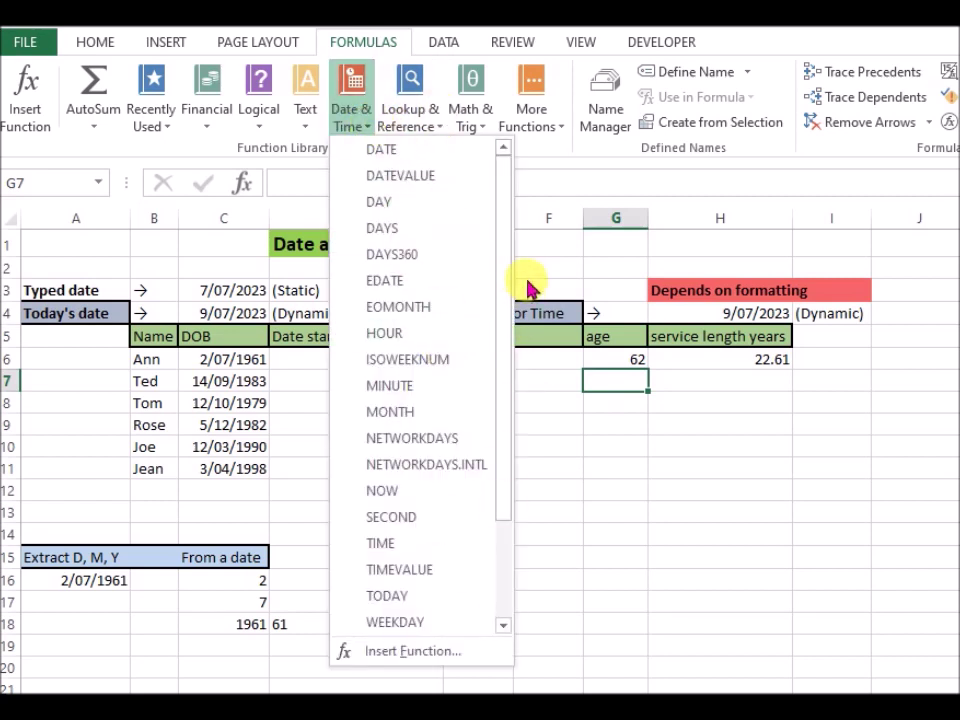
drag(505, 320, 508, 525)
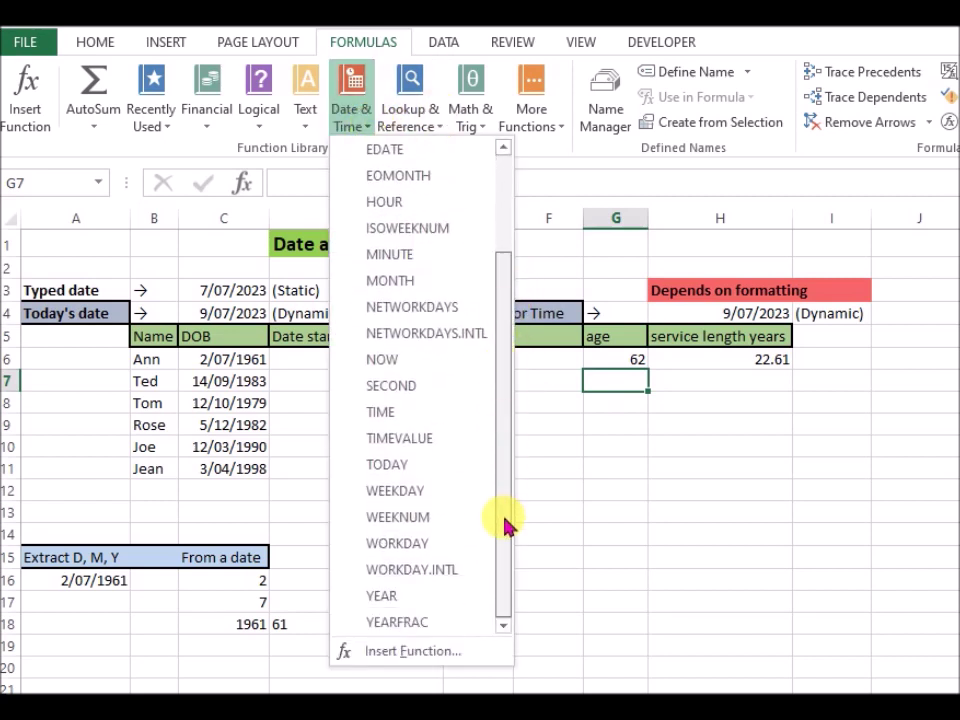
Step: Enter the formula =DATEDIF(C7,$C$4,"Y") in cell G7 to calculate the age in whole years
click(600, 386)
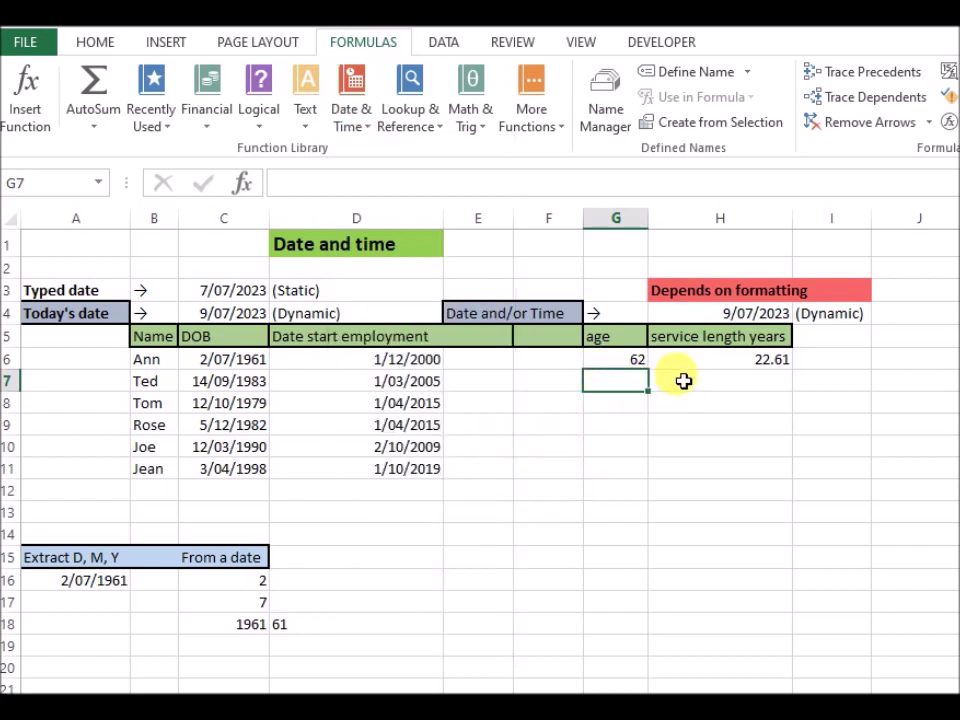
text(=)
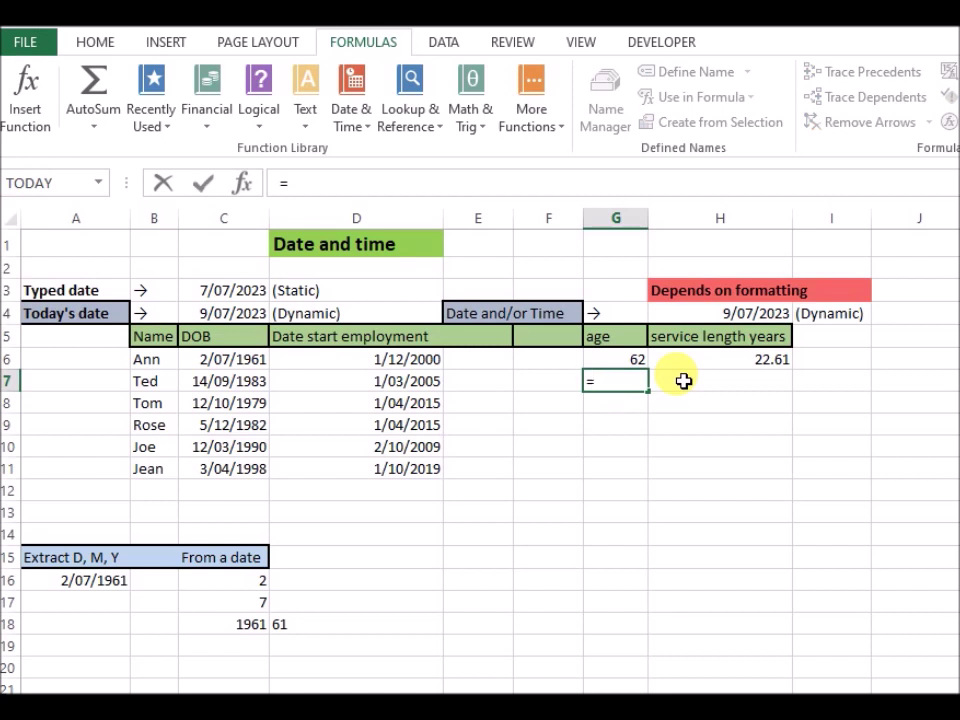
text(date)
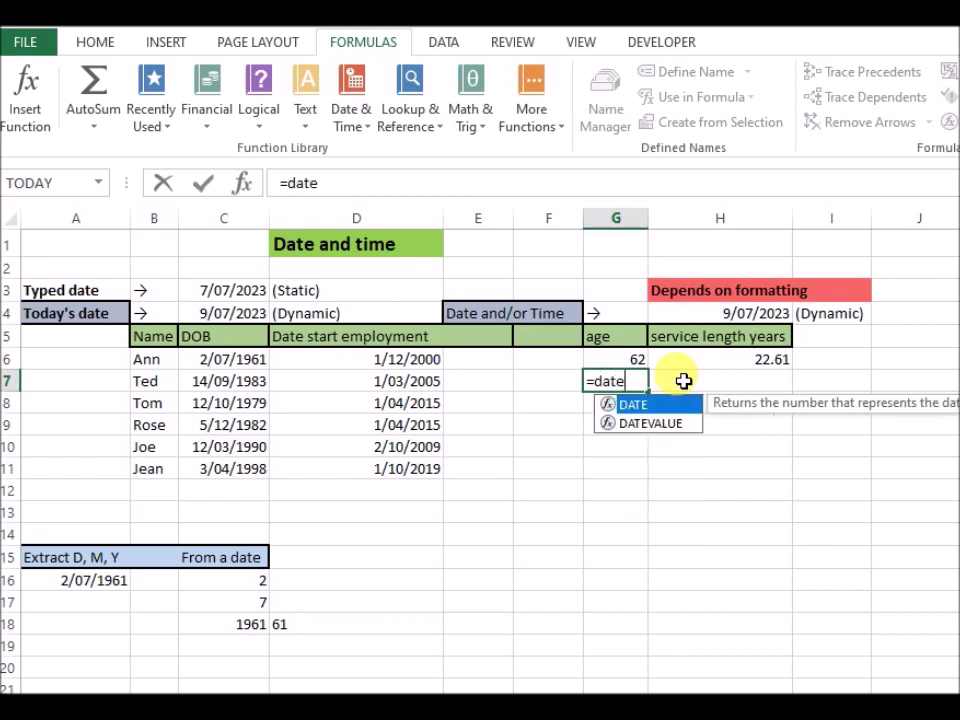
text(dif)
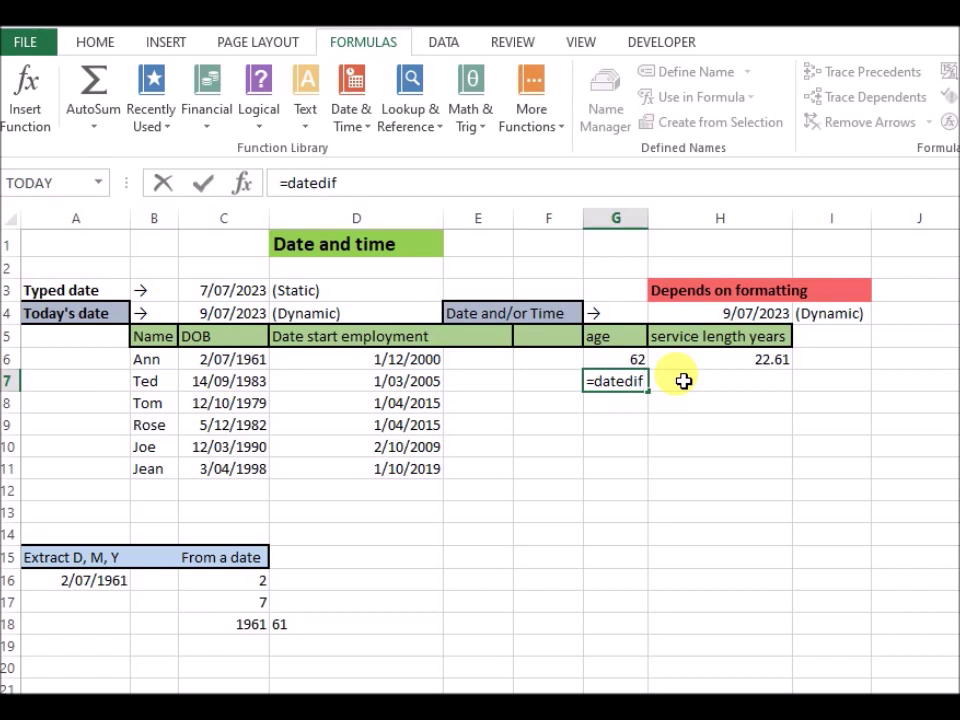
text(()
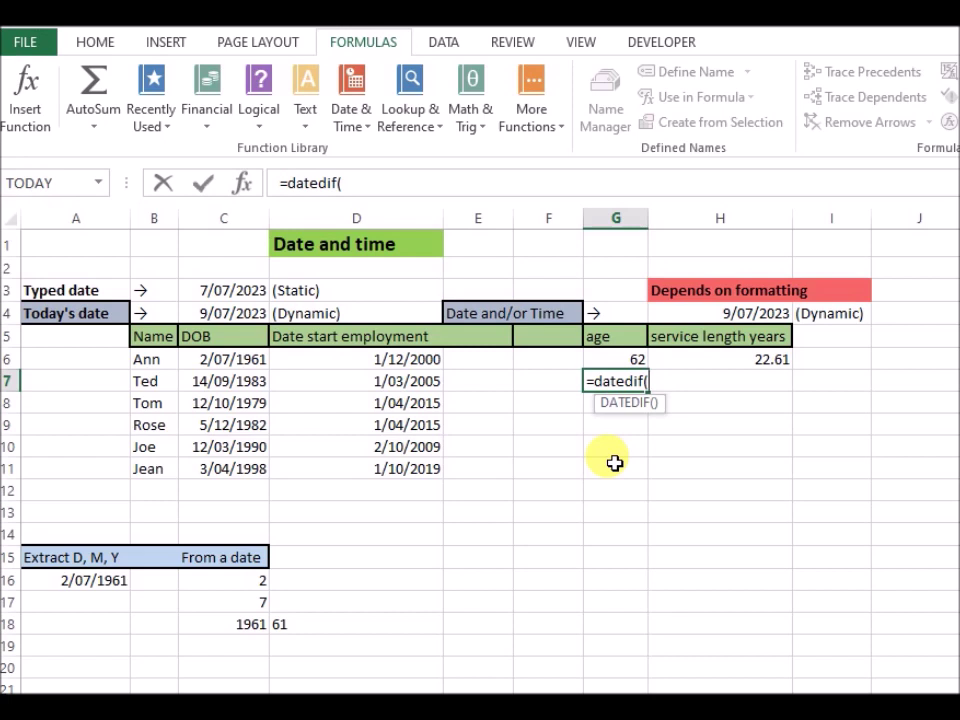
click(255, 383)
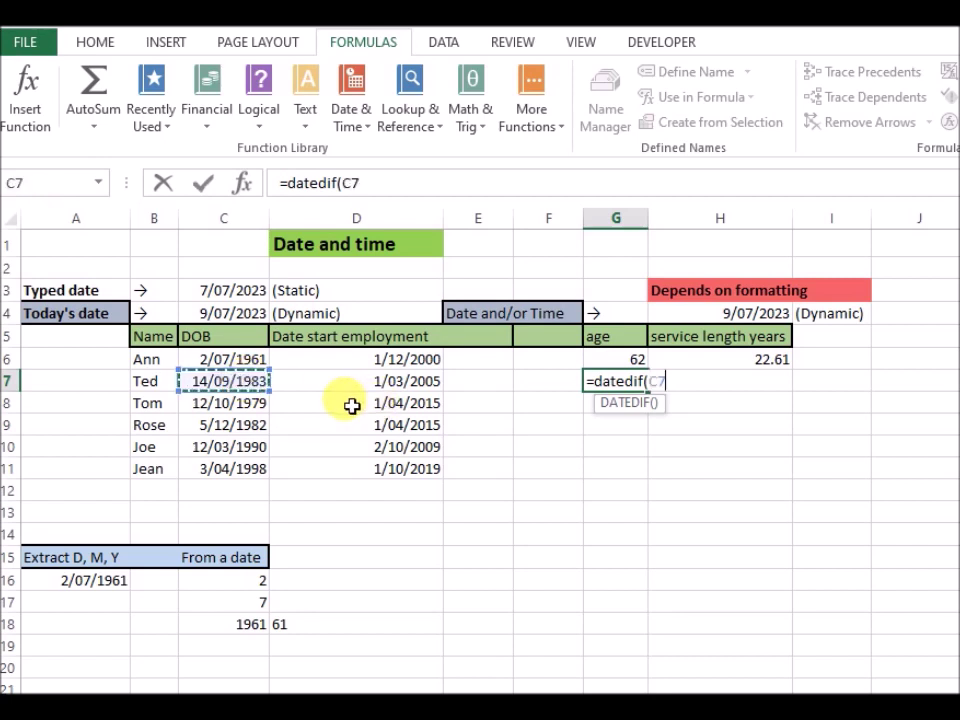
text(,)
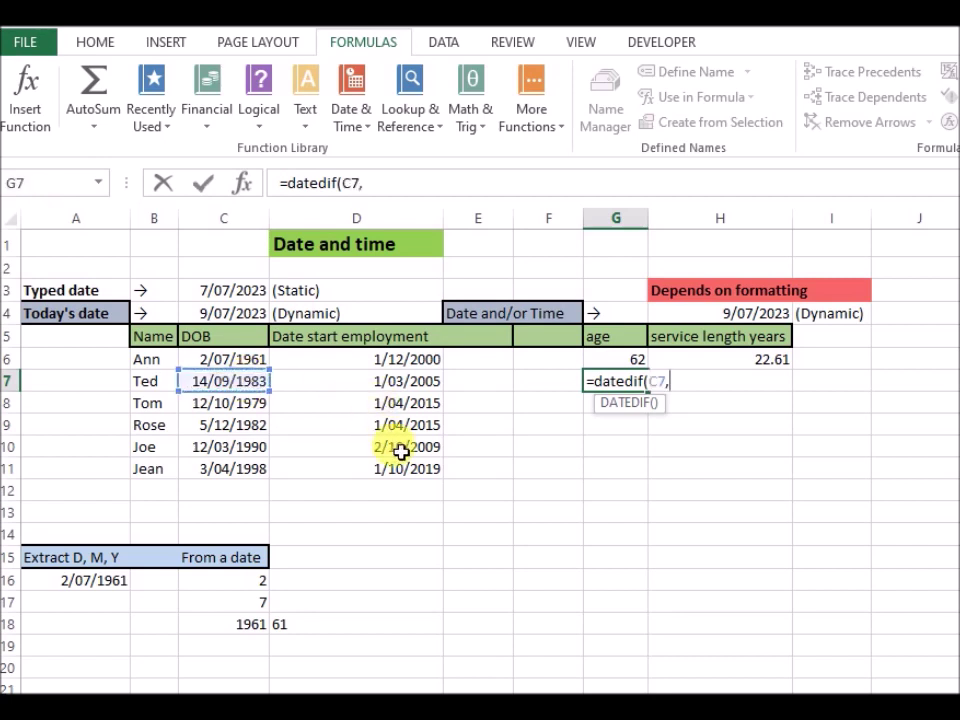
click(227, 315)
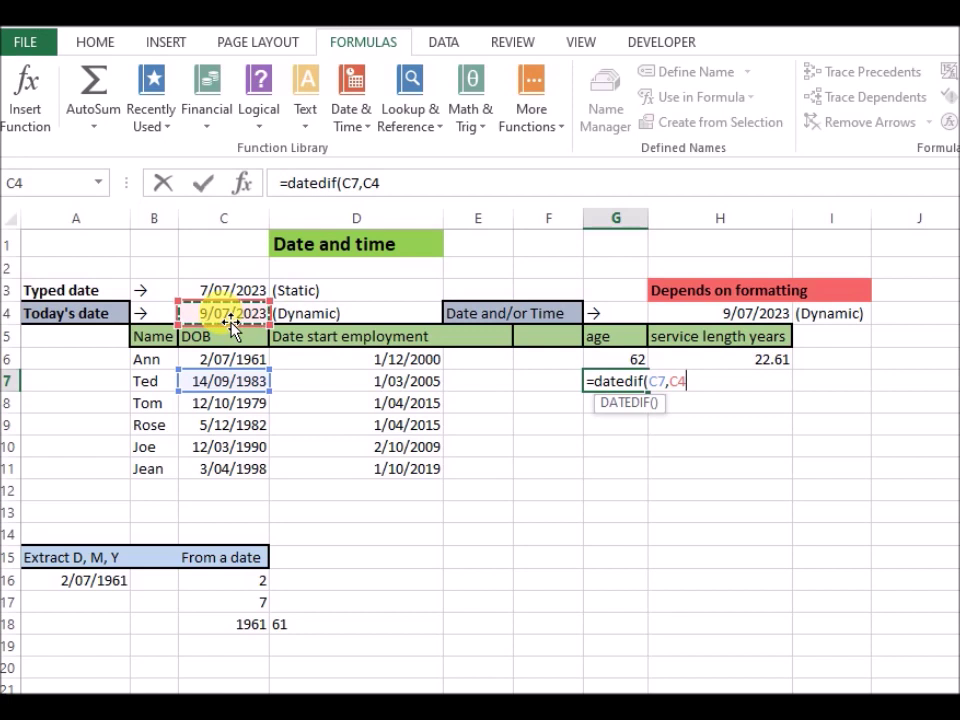
text())
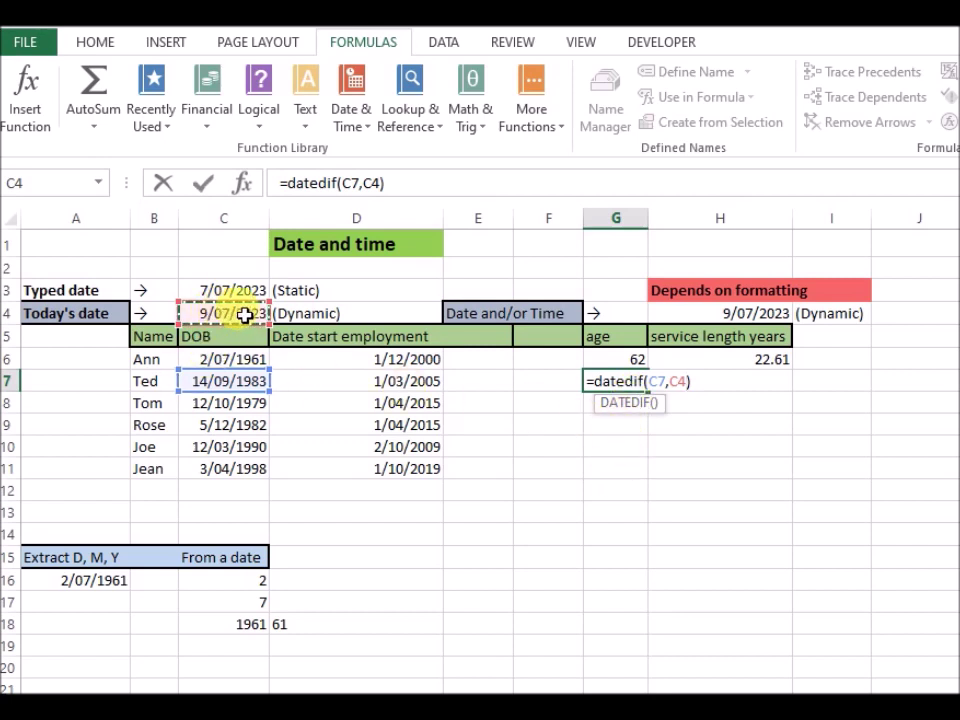
key(F4)
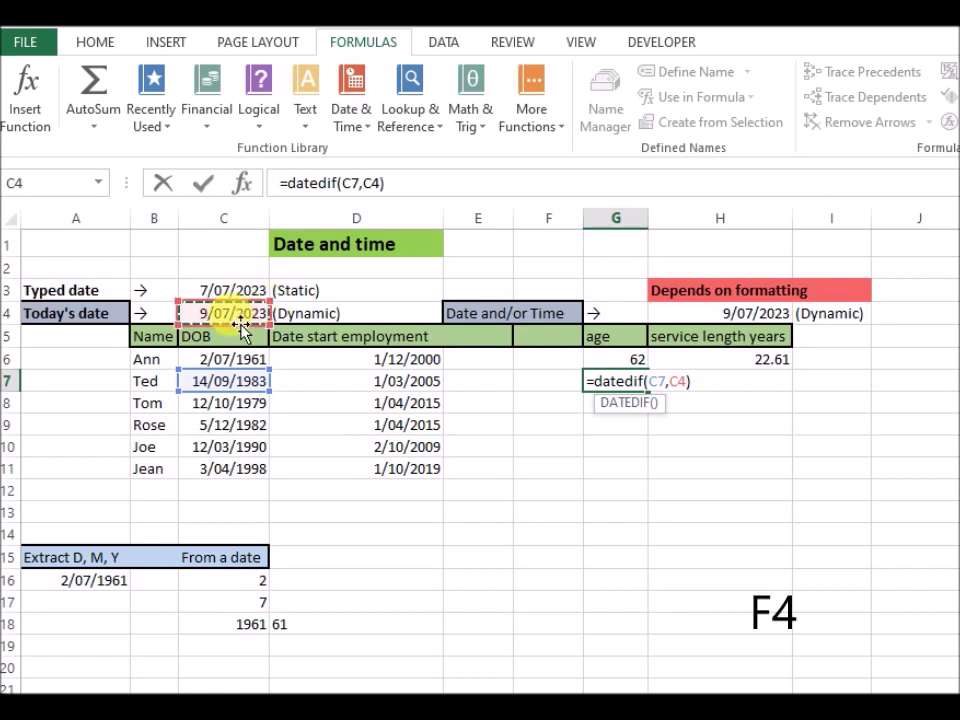
key(F4)
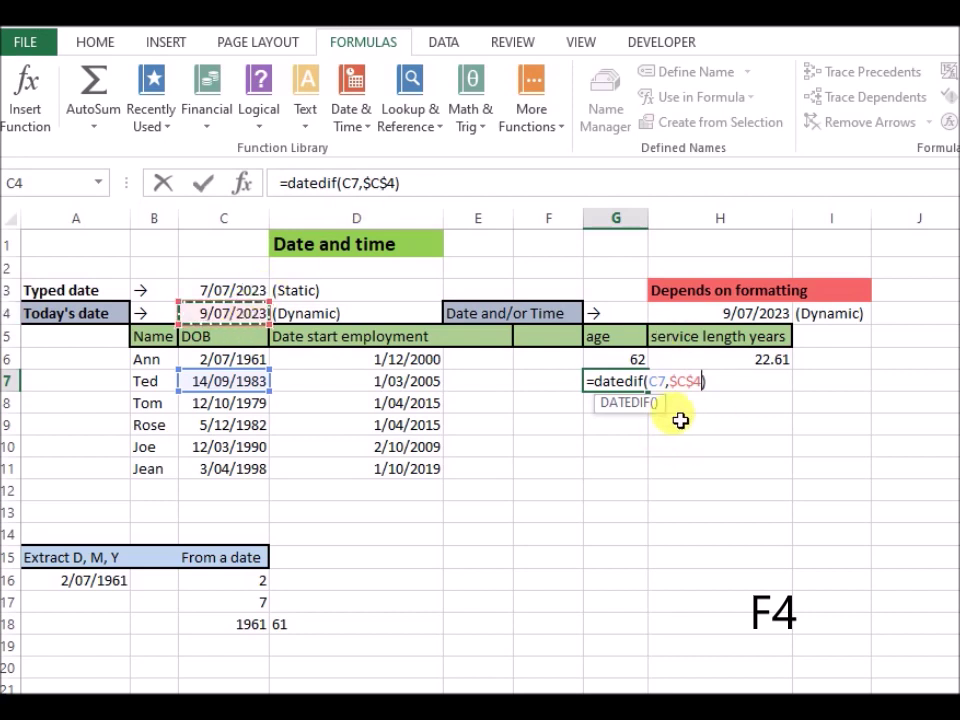
key(BackSpace)
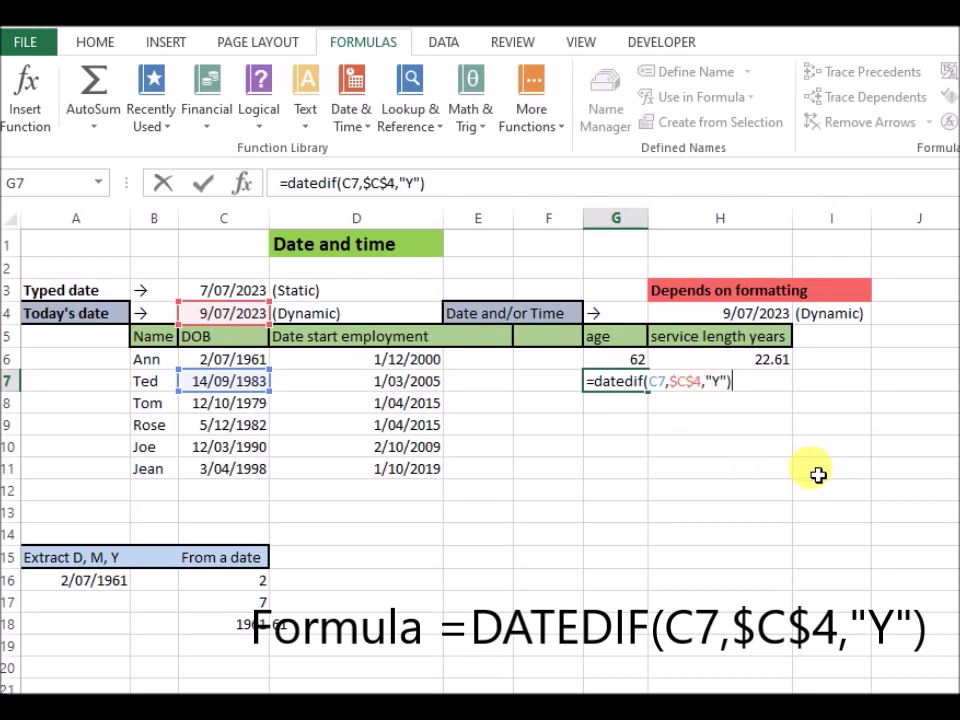
key(Return)
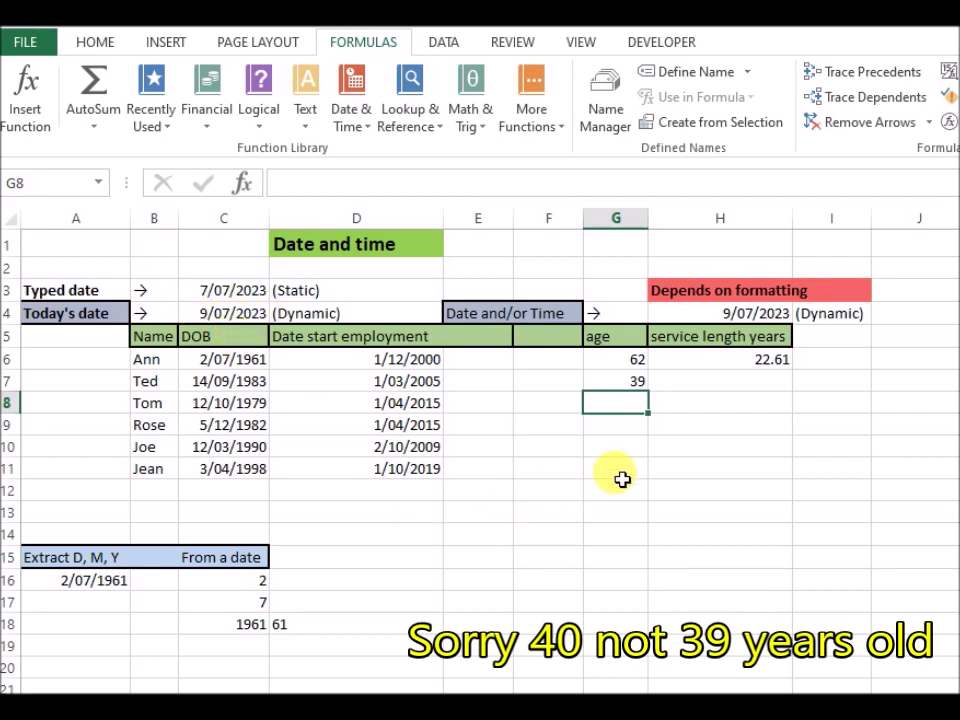
Step: Fill the age formula from cell G7 down through G11
click(634, 380)
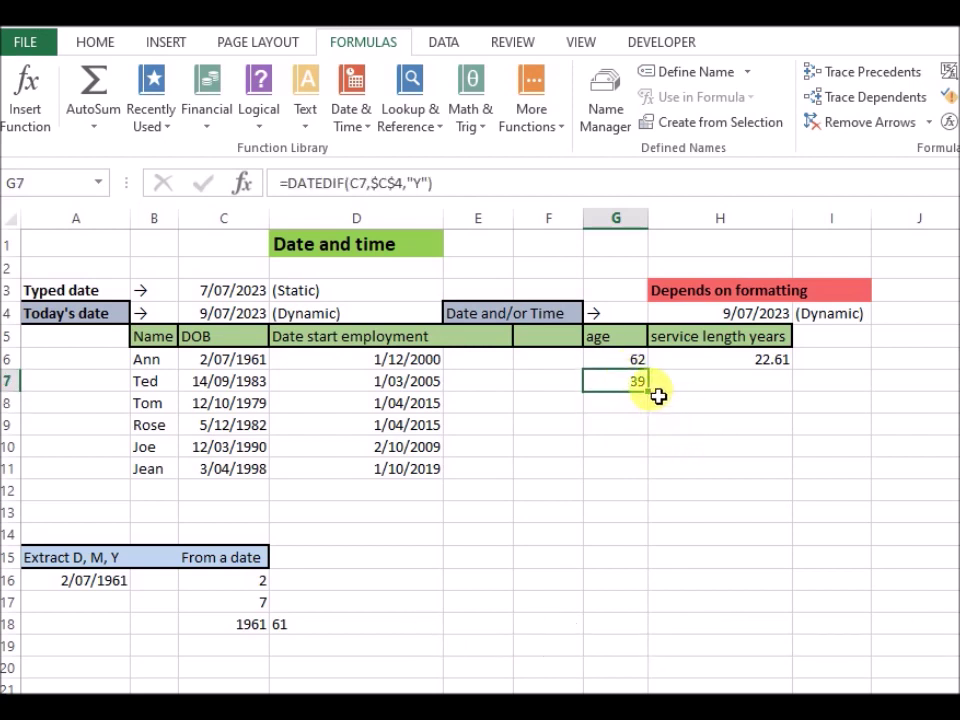
drag(647, 390, 661, 481)
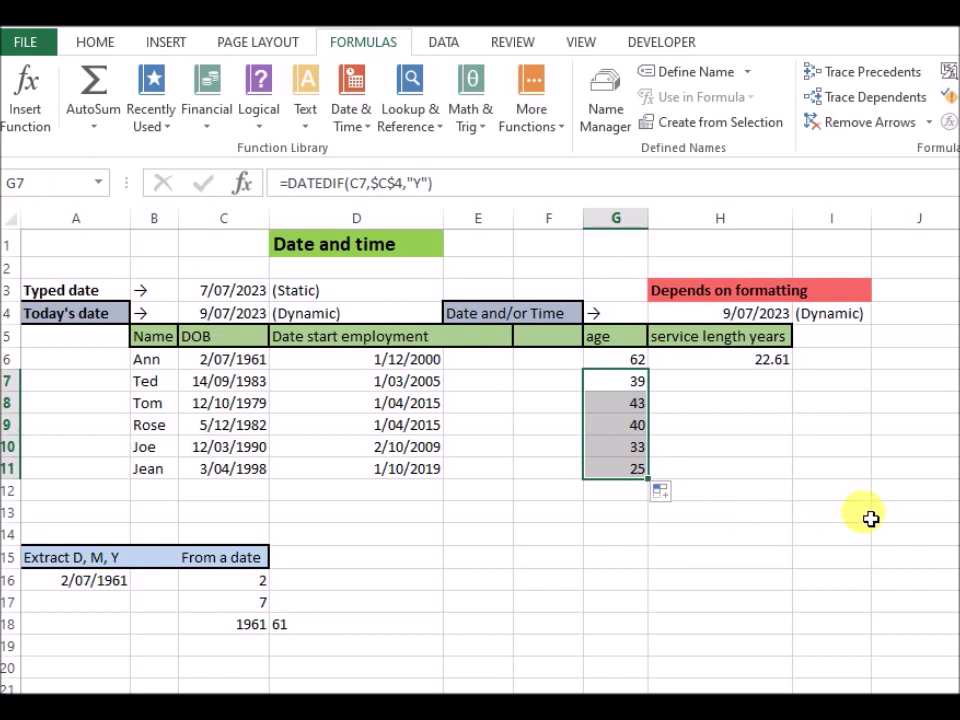
click(763, 426)
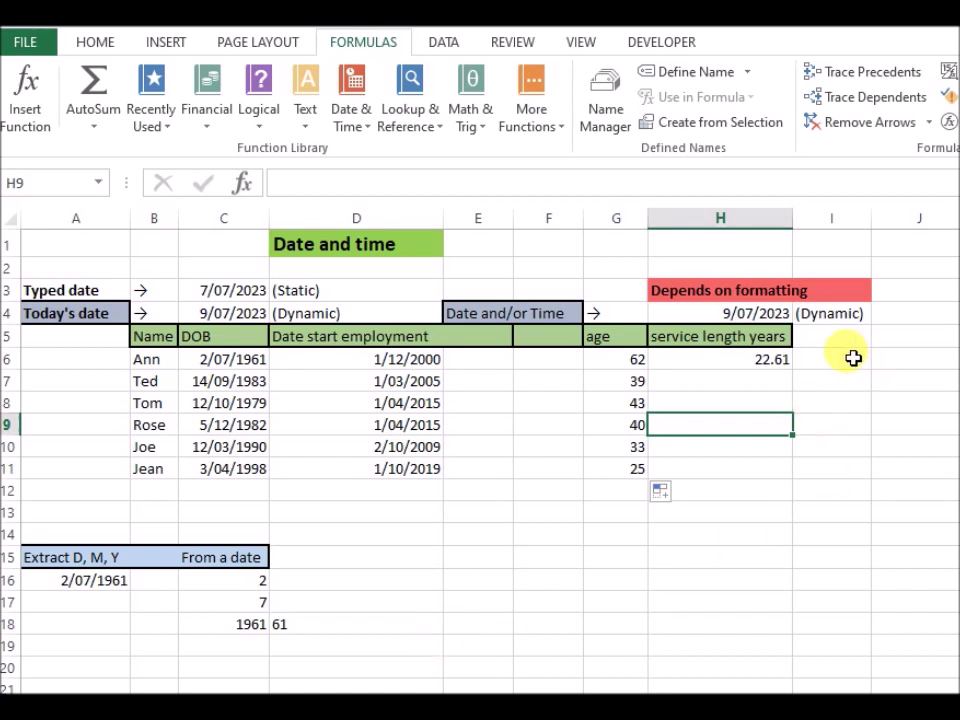
Step: Enter the formula =YEARFRAC(D7,$C$4) in cell H7 to calculate the length of service in years
click(778, 363)
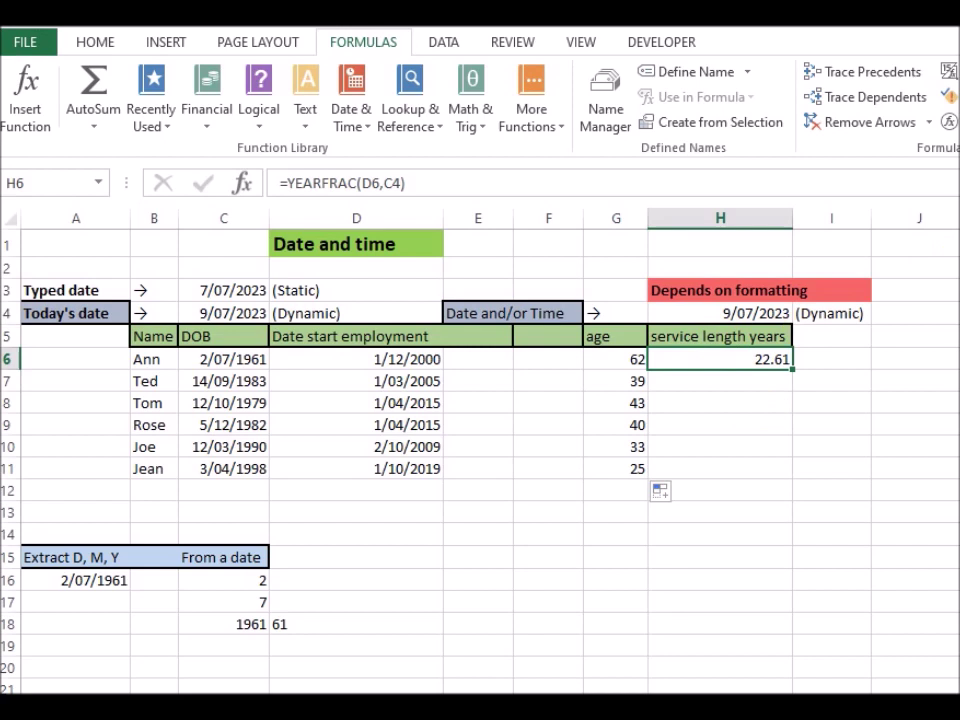
click(749, 381)
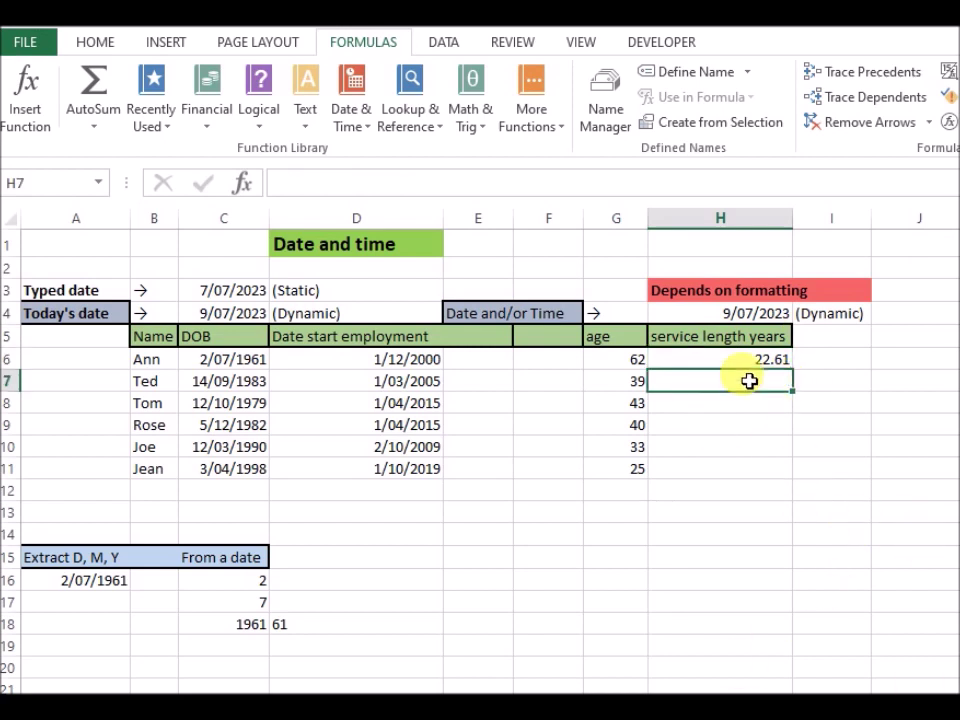
text(=)
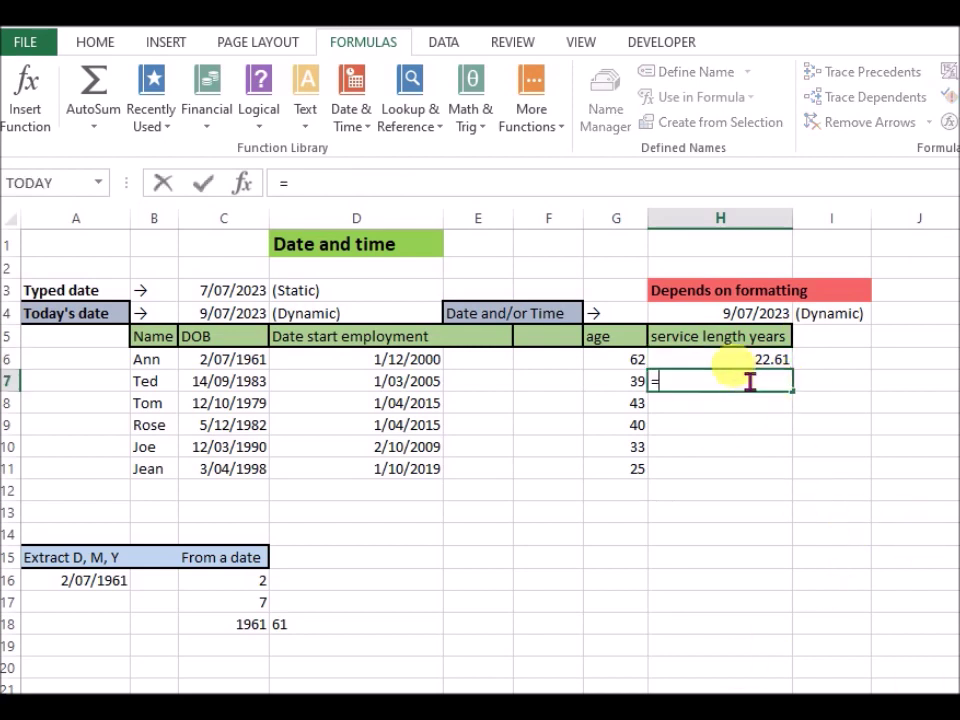
text(ye)
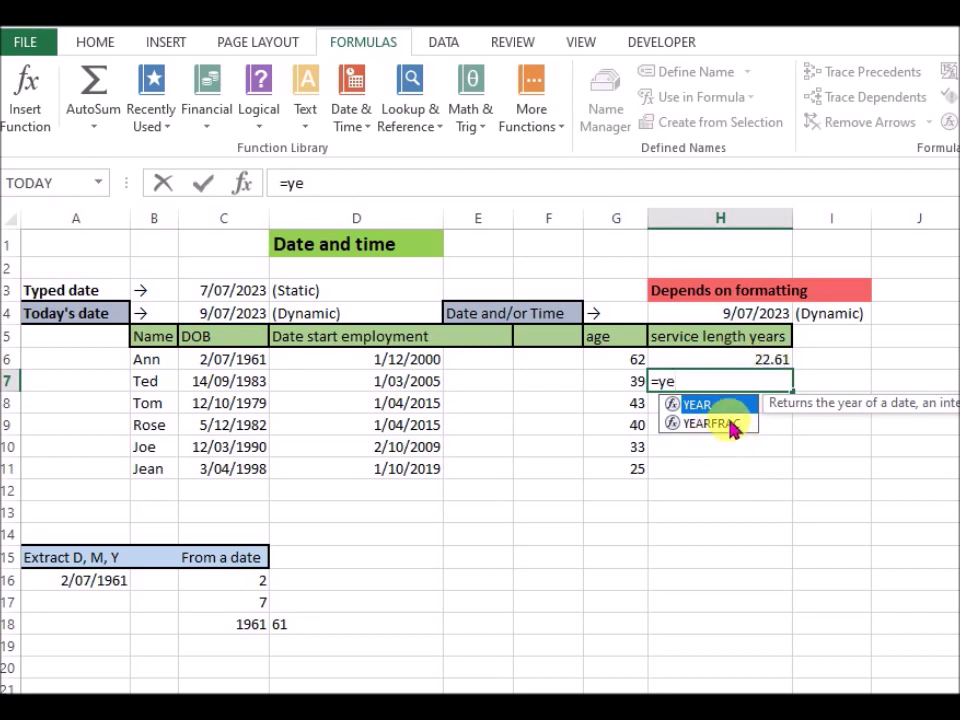
click(732, 425)
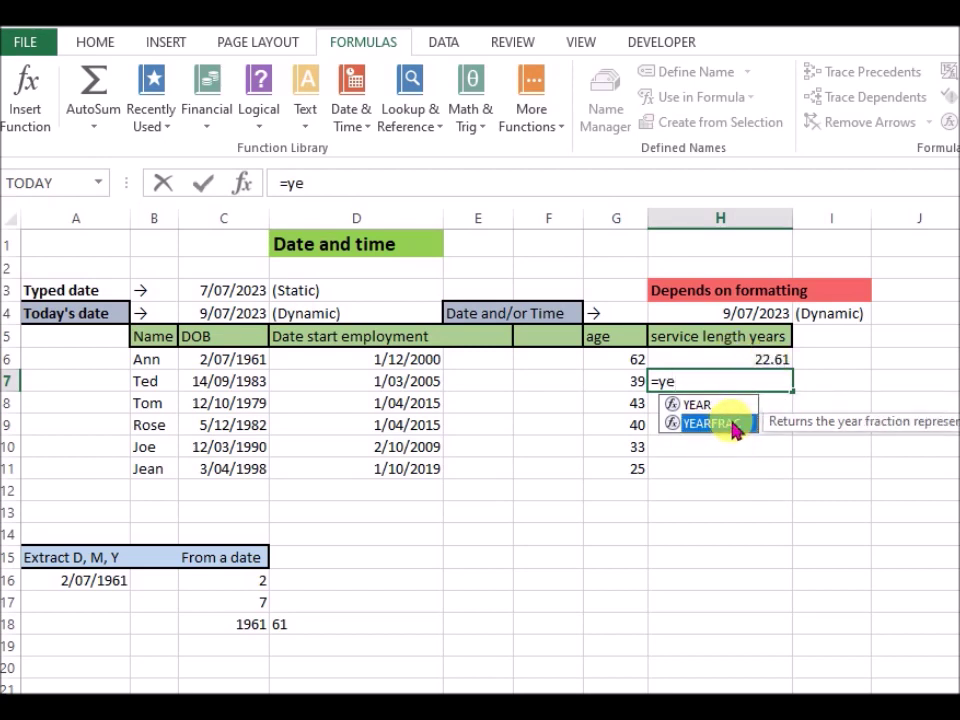
double_click(732, 425)
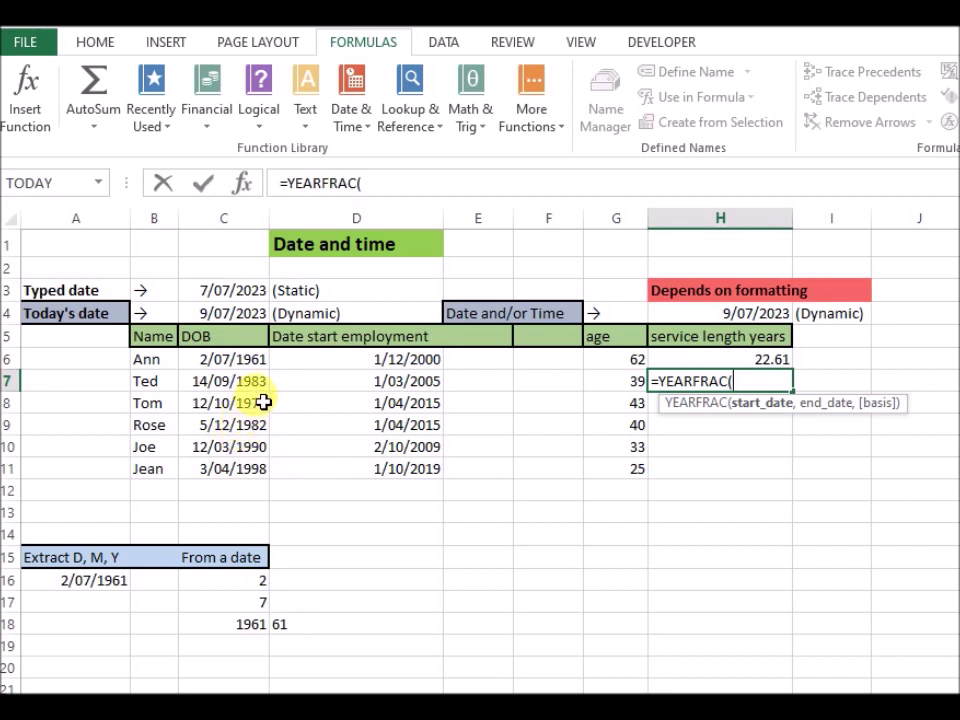
click(425, 384)
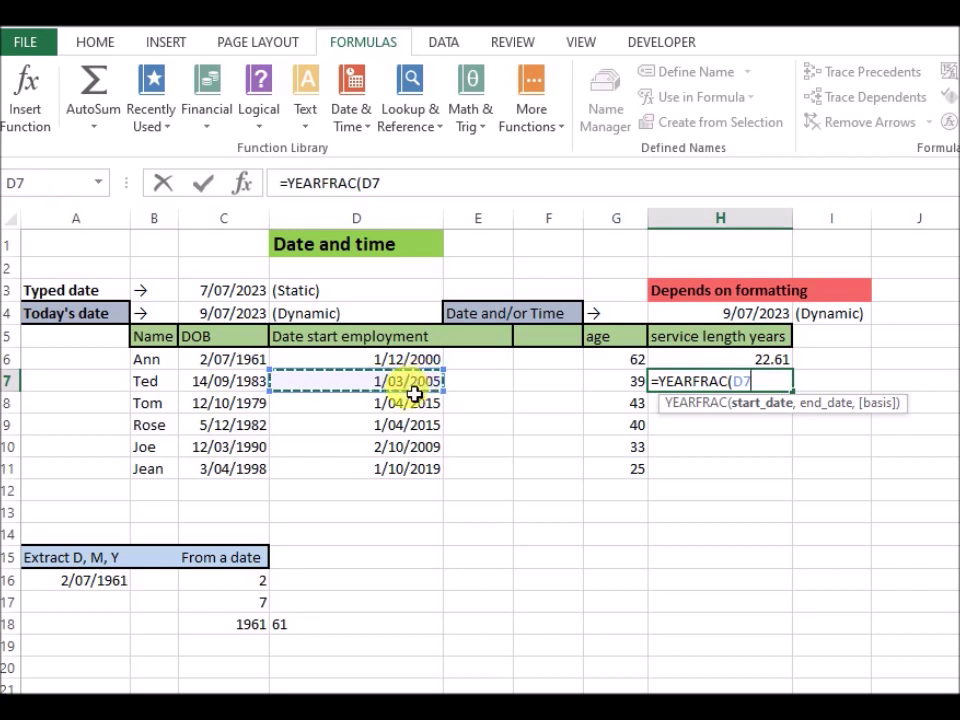
text(,)
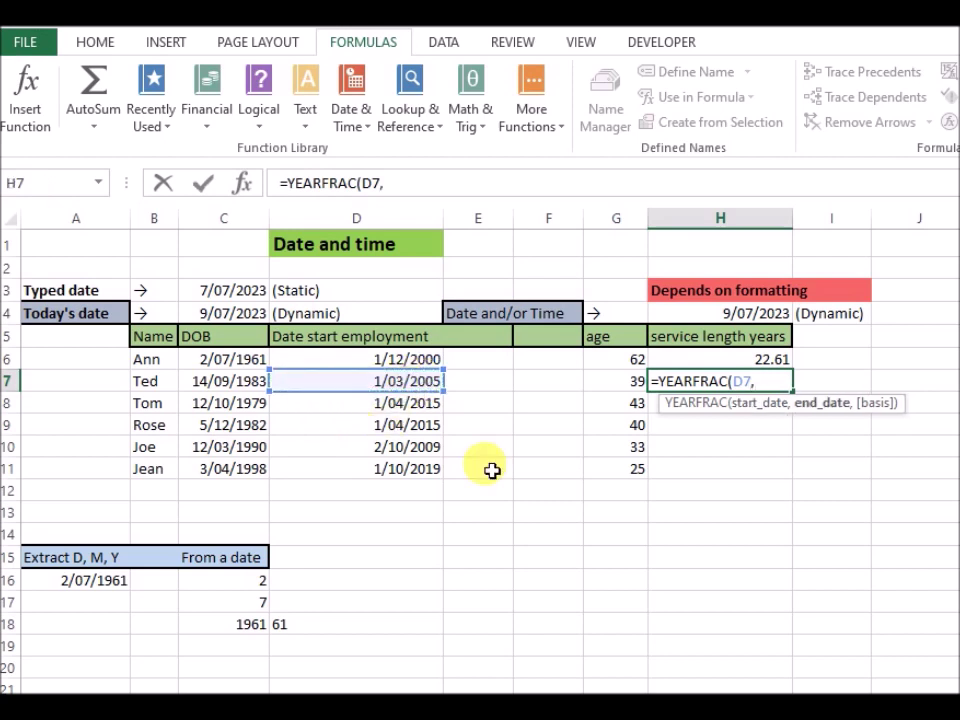
click(240, 314)
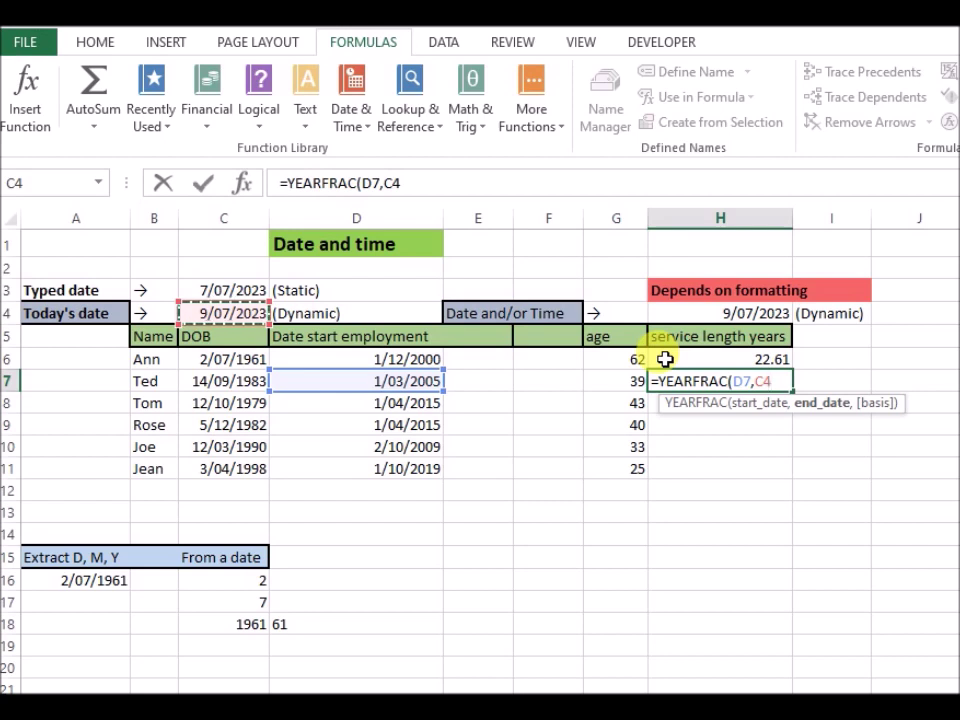
key(F4)
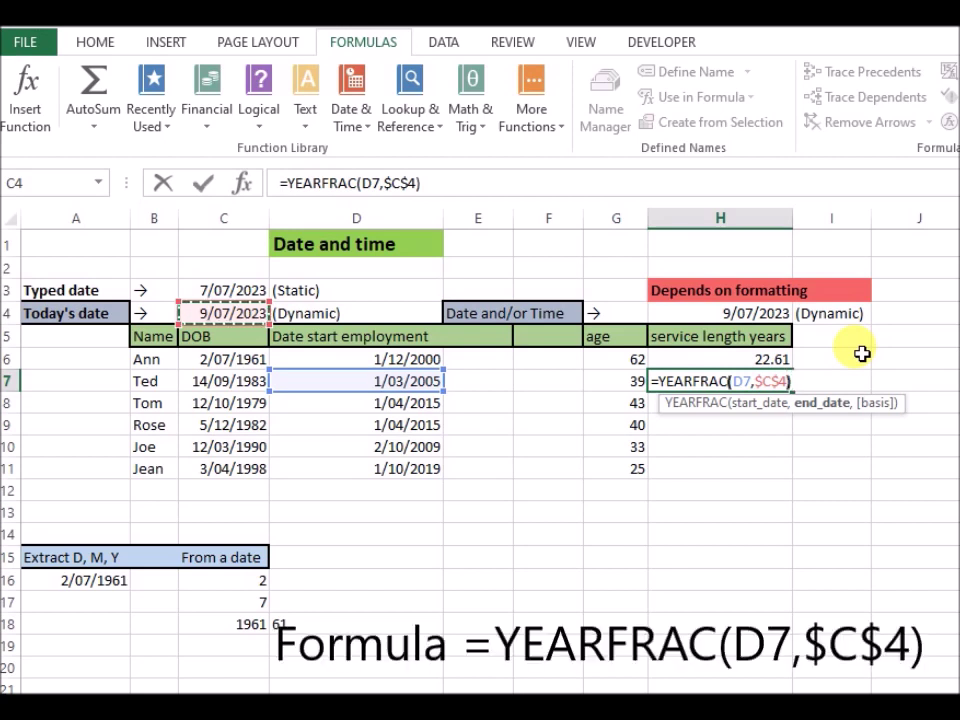
key(Return)
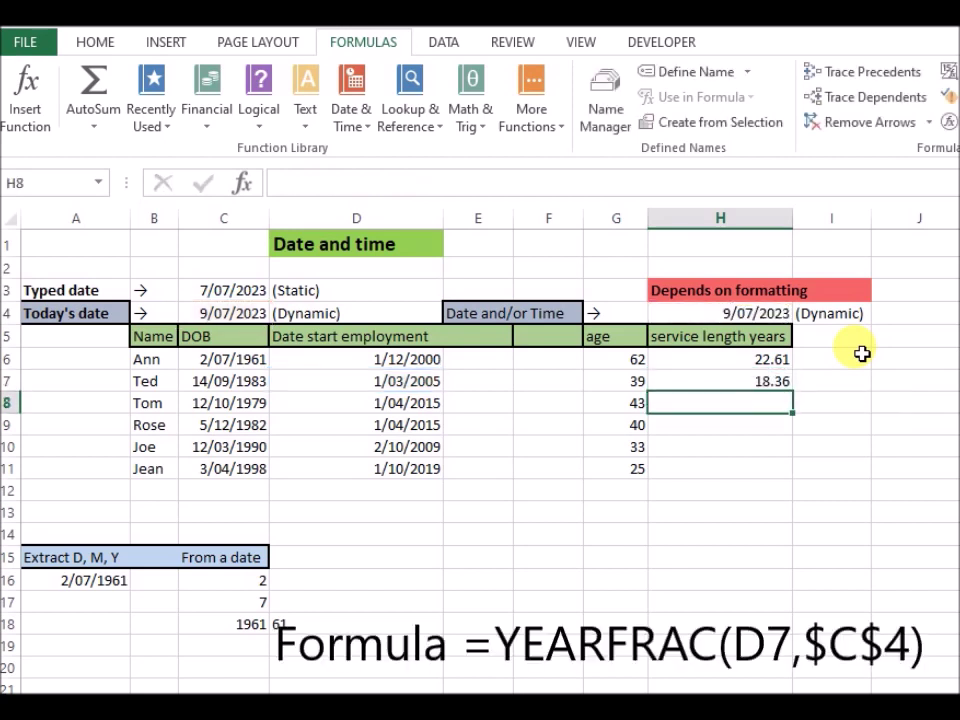
Step: Fill the service length formula from cell H7 down through H11
click(739, 376)
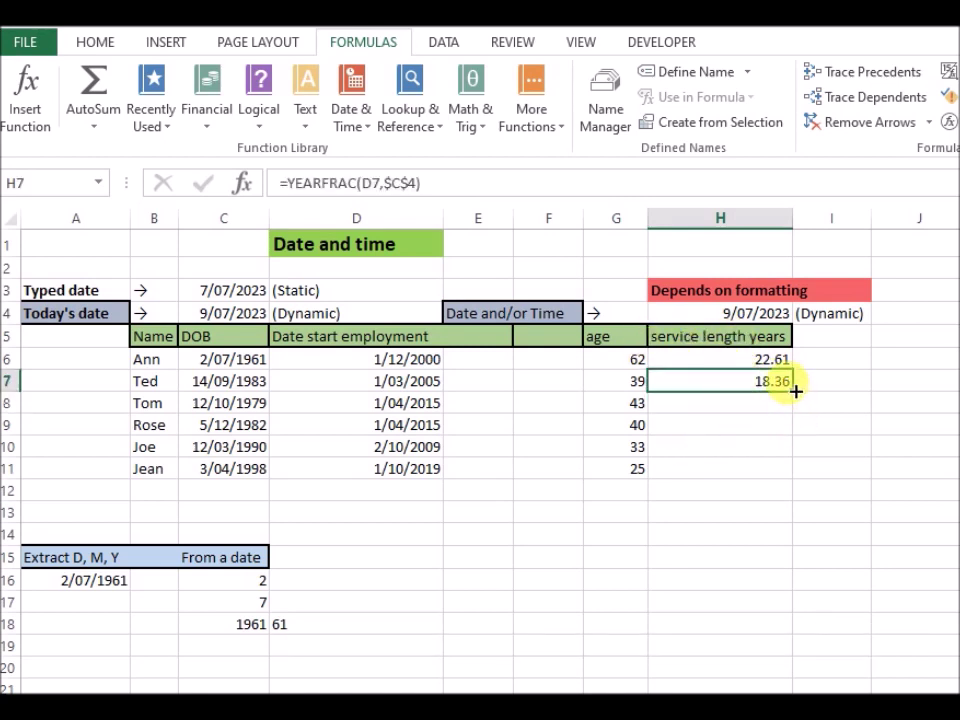
drag(794, 392, 776, 482)
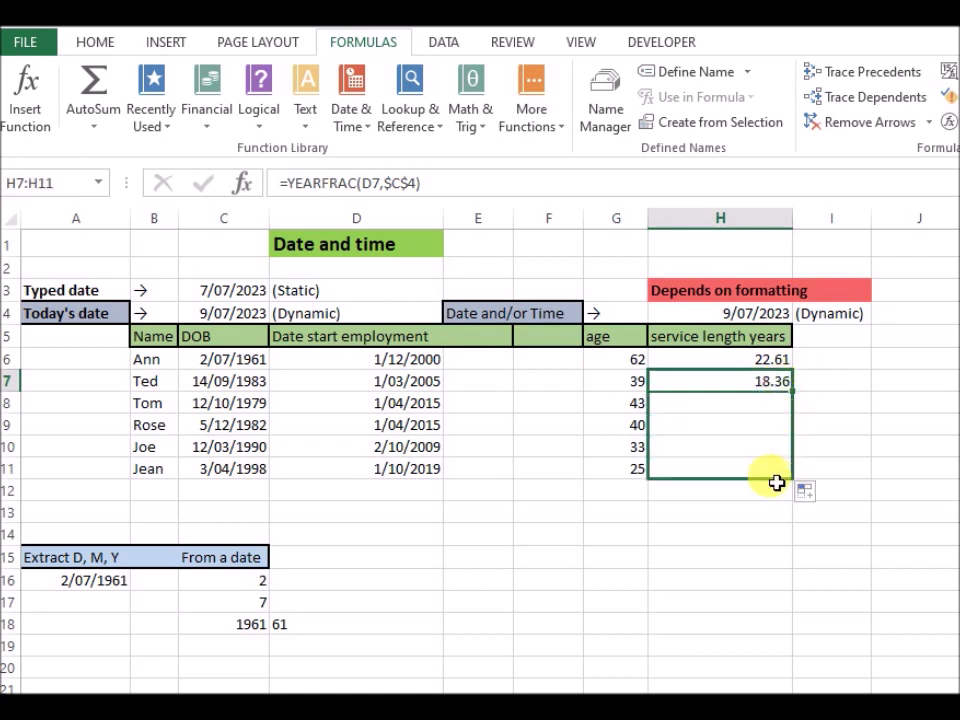
click(840, 387)
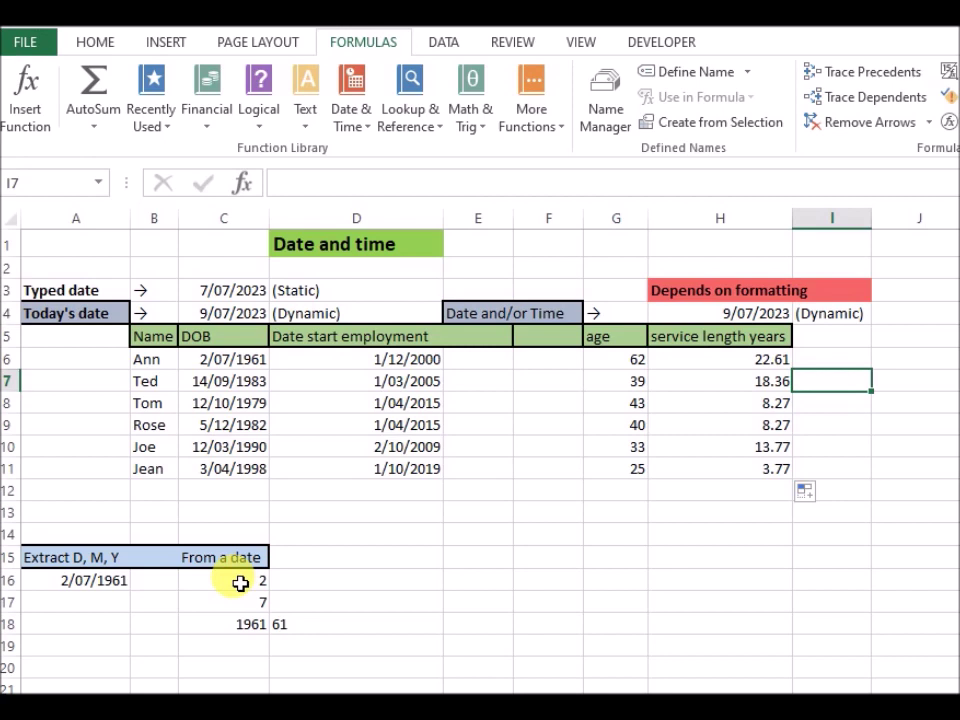
Step: Clear cells C16:C18 and enter the formula =DAY(A16) in cell C16 to extract the day from the date
drag(240, 583, 242, 625)
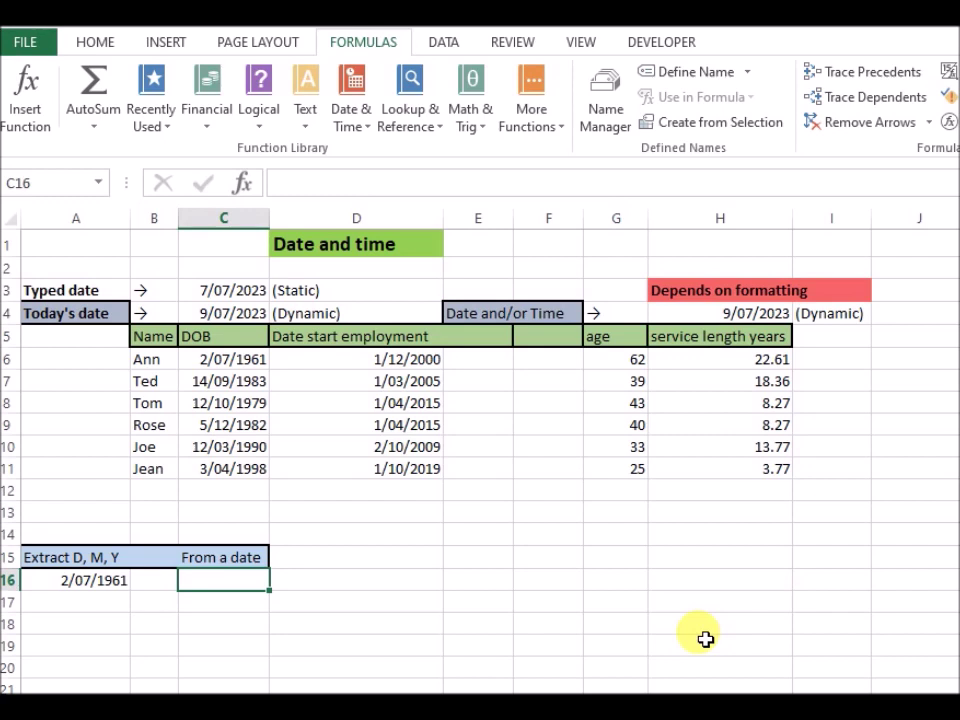
text(=)
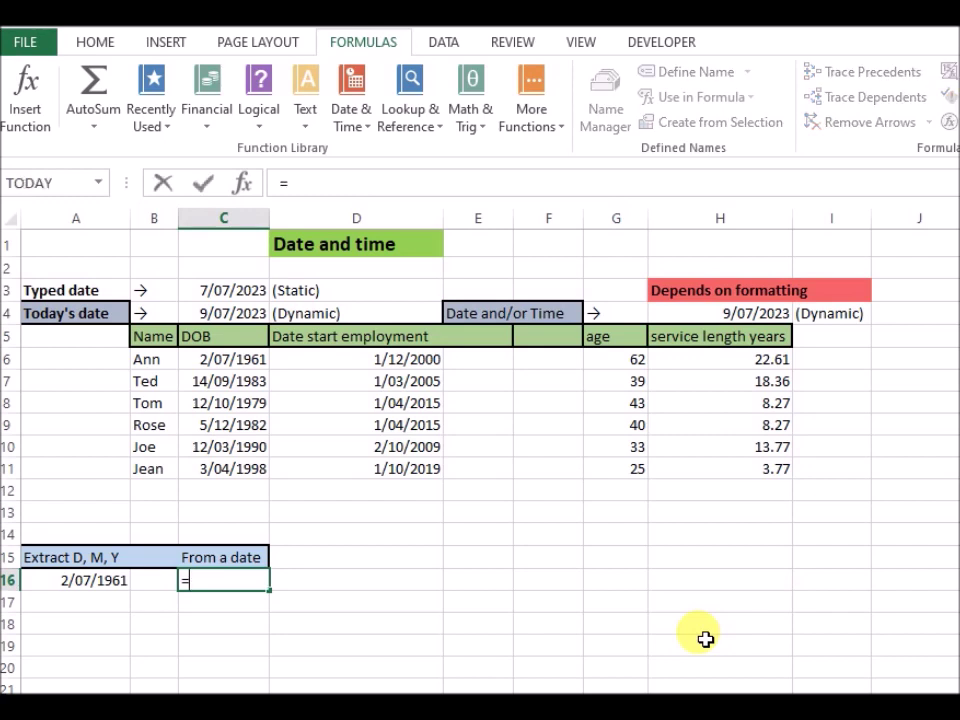
text(d)
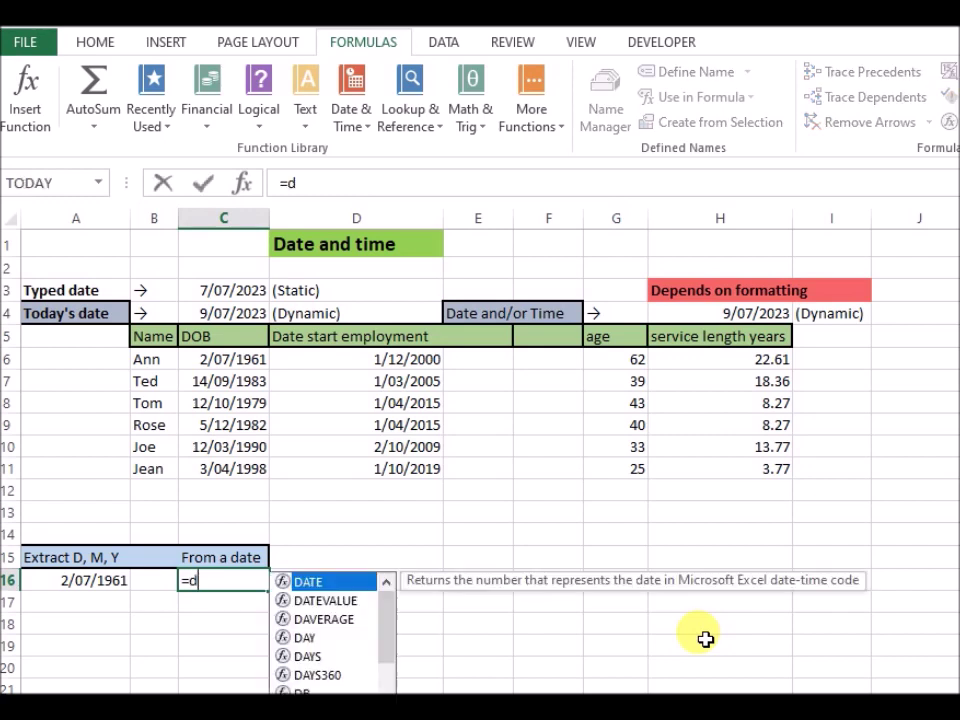
text(ay)
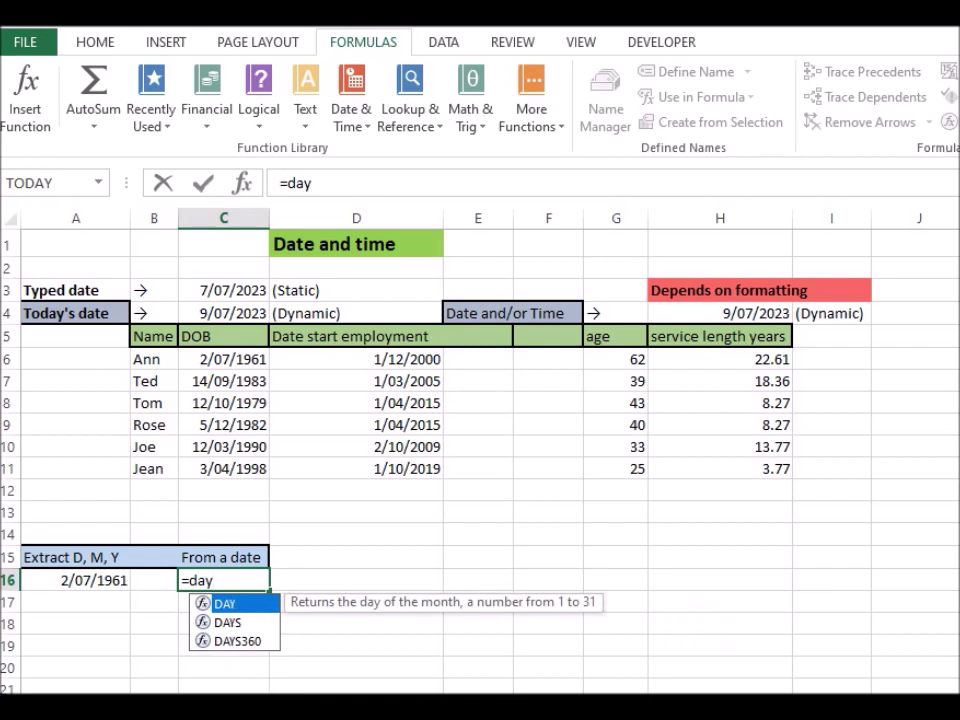
double_click(231, 605)
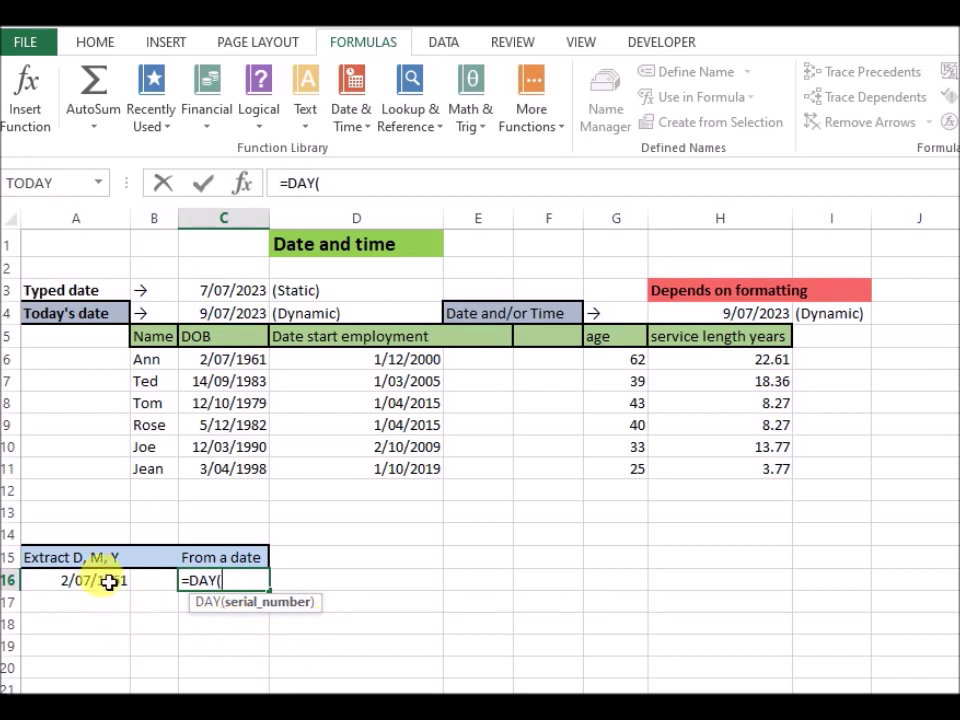
click(105, 582)
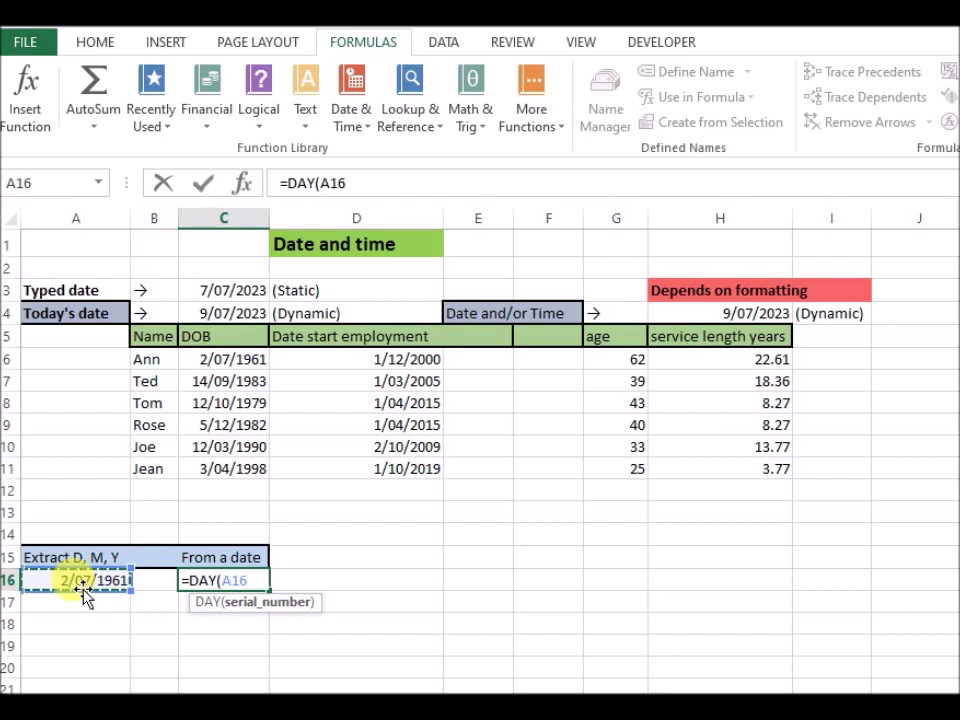
text())
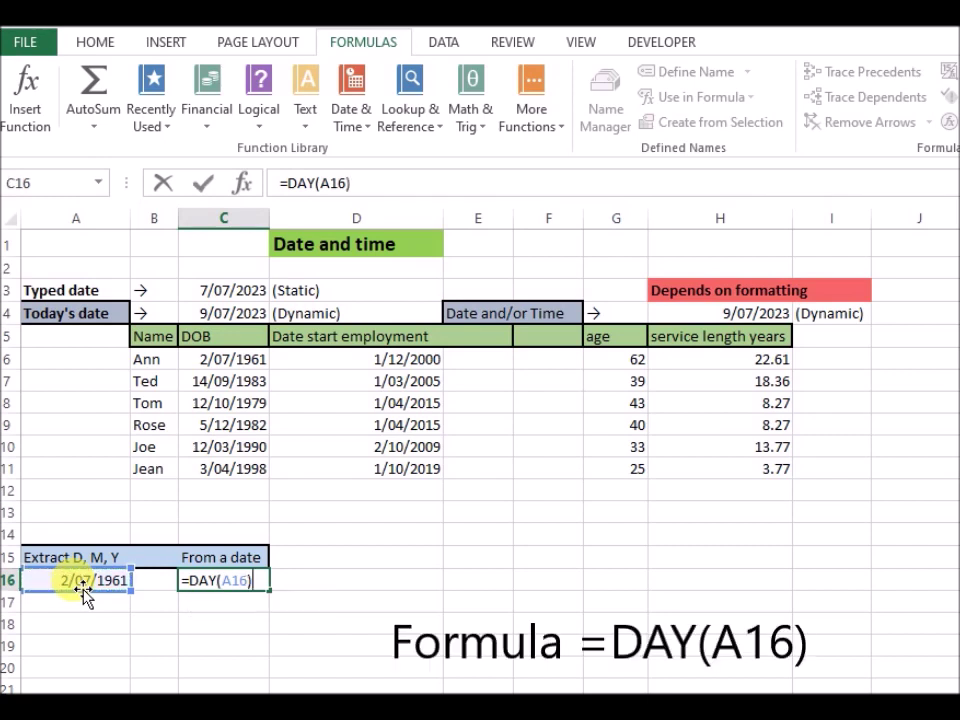
key(Return)
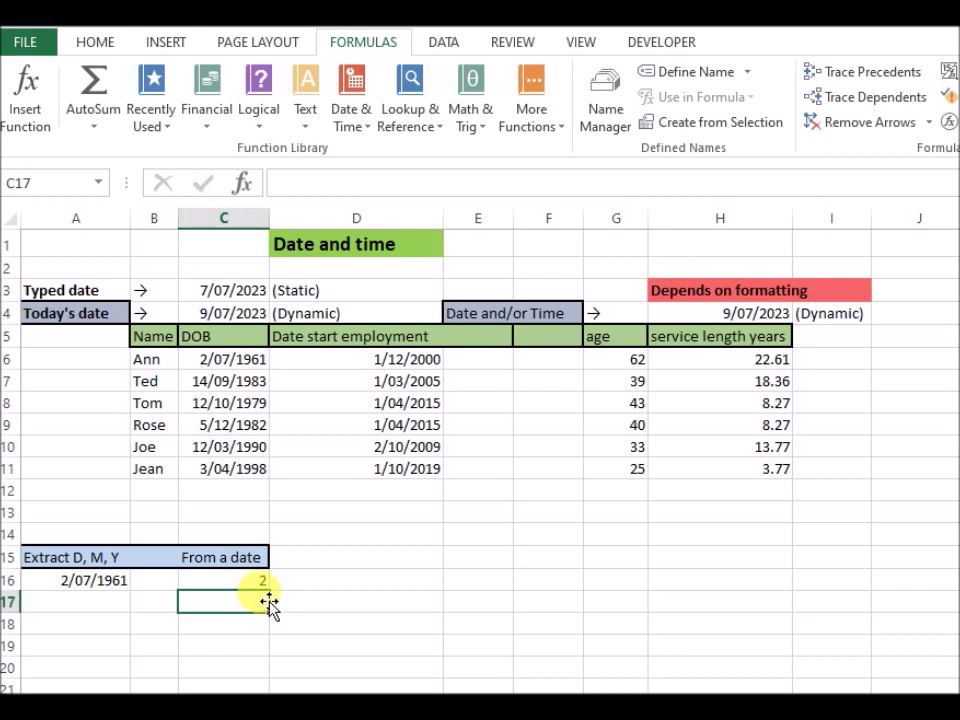
Step: Enter the formula =MONTH(A16) in cell C17 to extract the month from the date
text(=month)
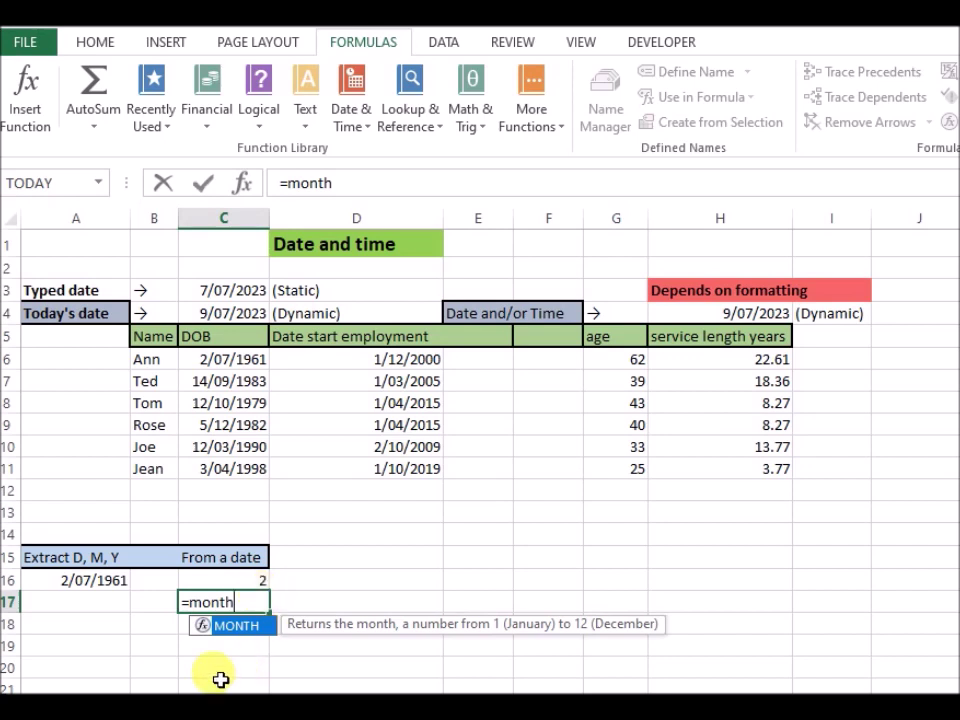
double_click(243, 630)
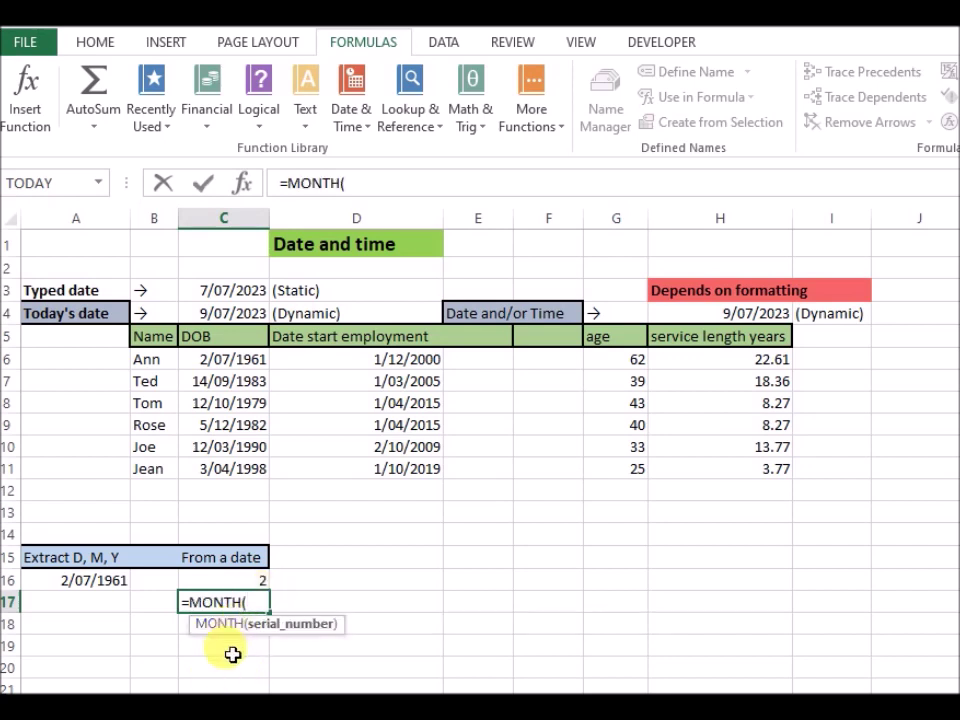
click(82, 580)
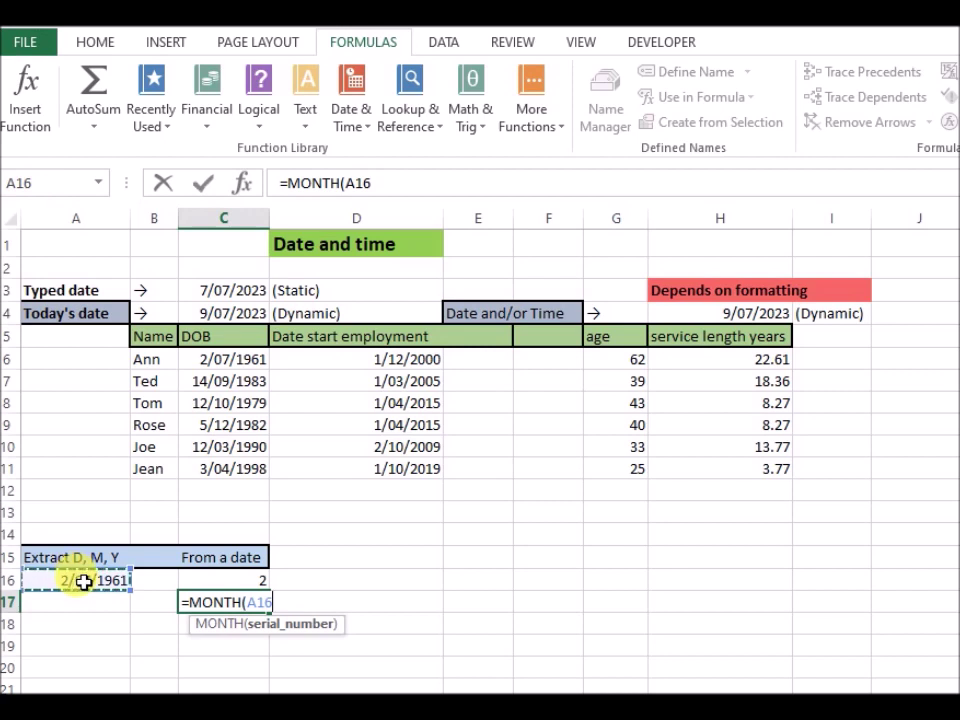
text())
key(Return)
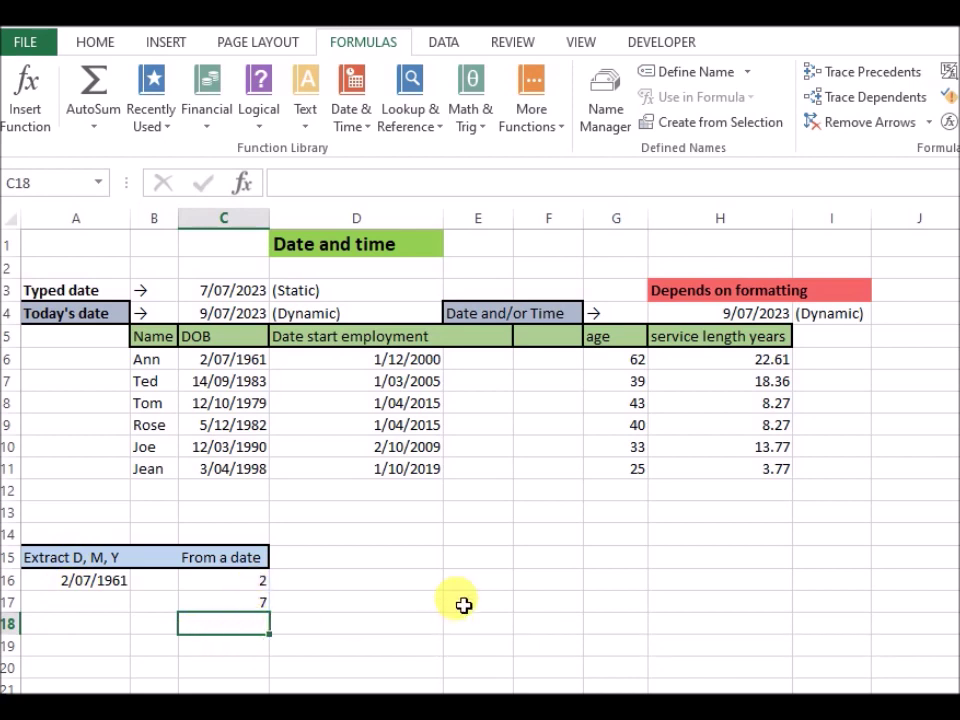
Step: Enter the formula =YEAR(A16) in cell C18 to extract the year from the date
text(=)
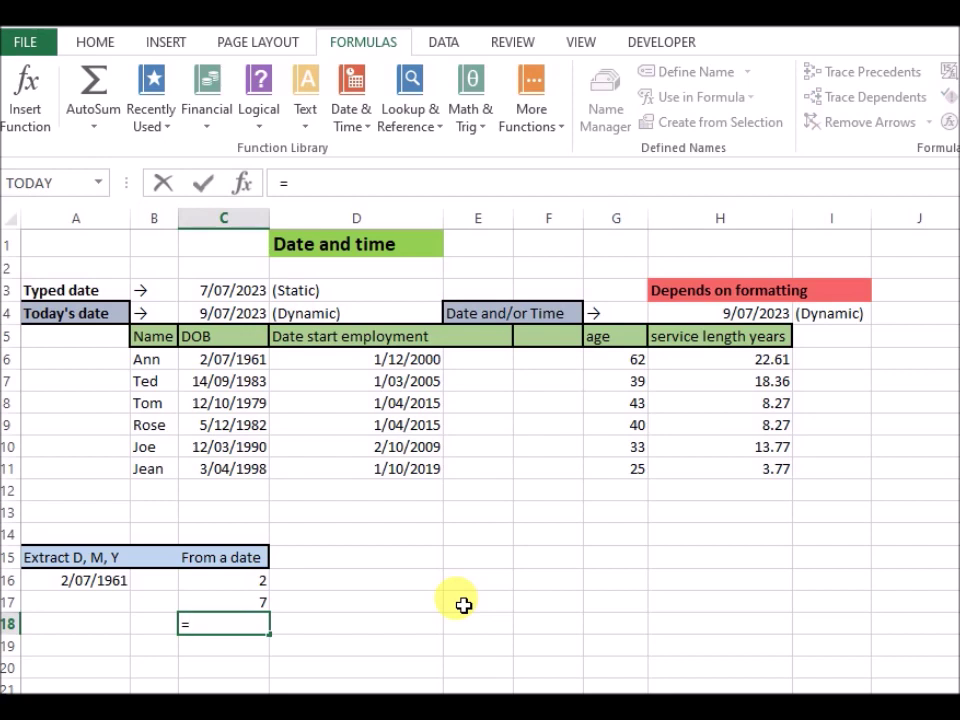
text(yea)
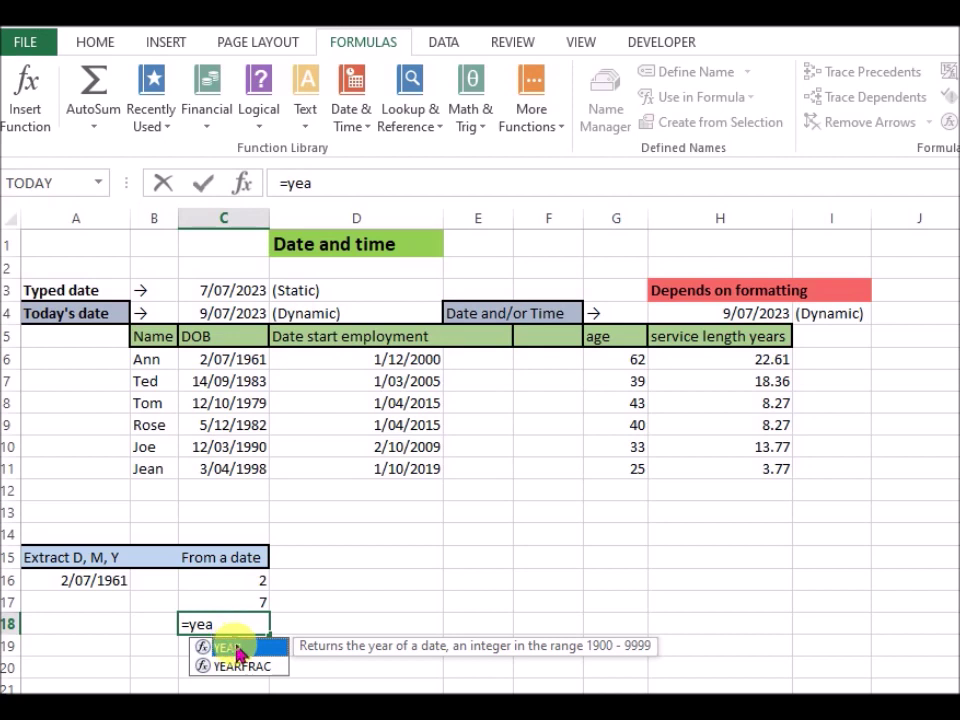
double_click(238, 651)
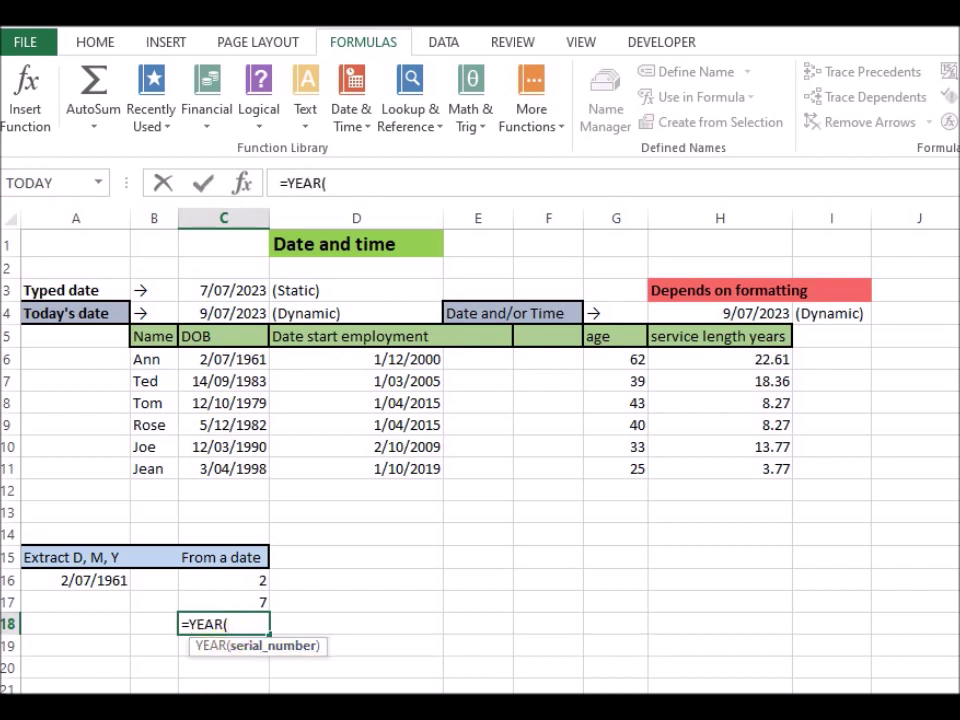
click(88, 581)
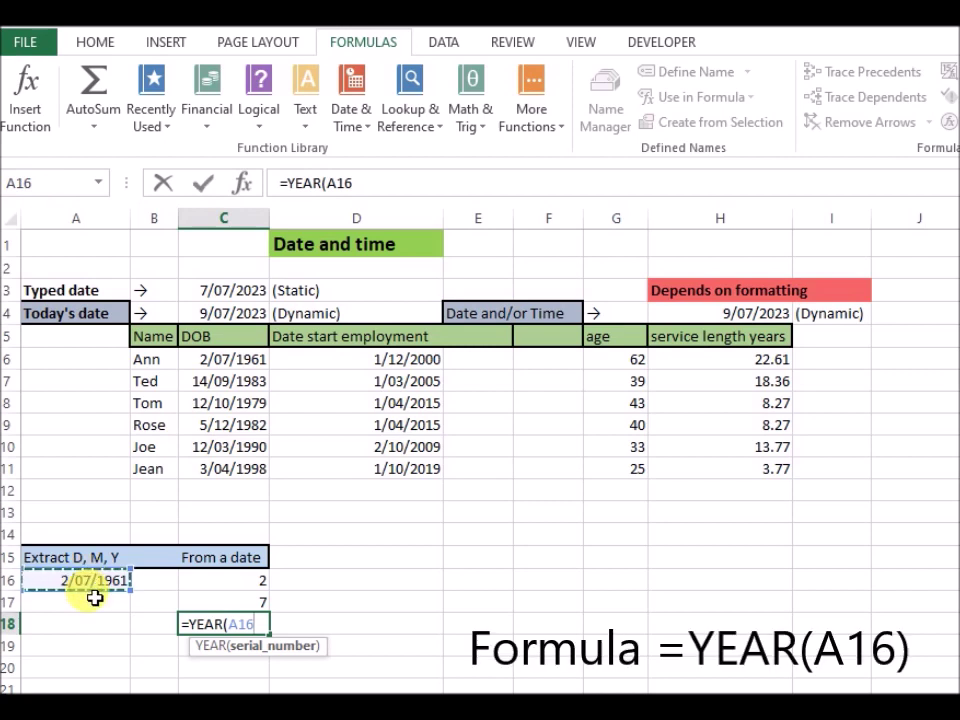
text())
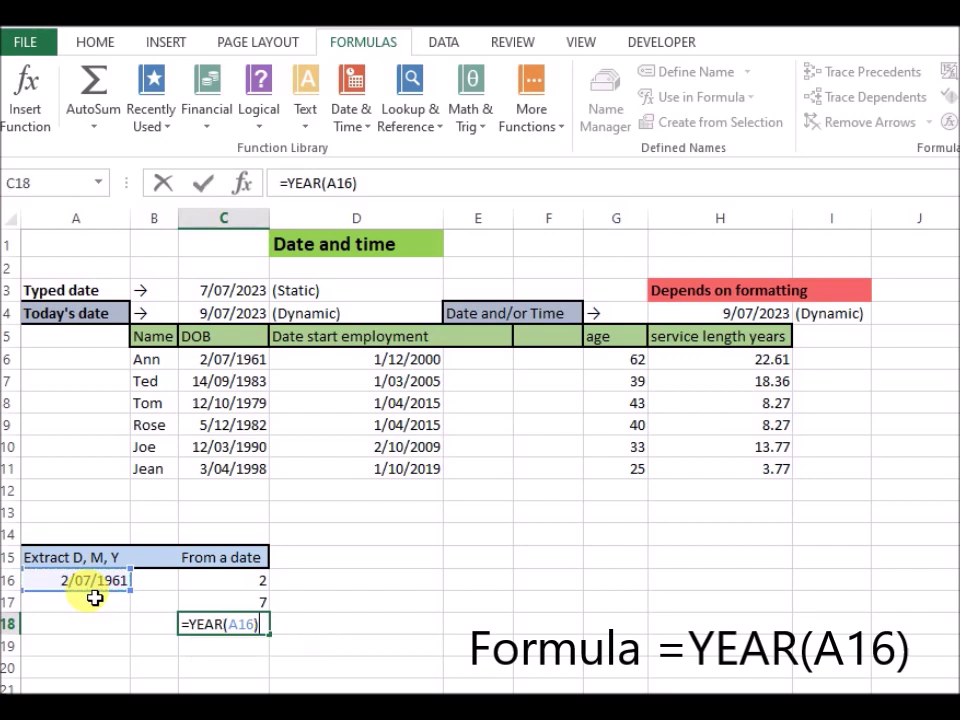
key(Return)
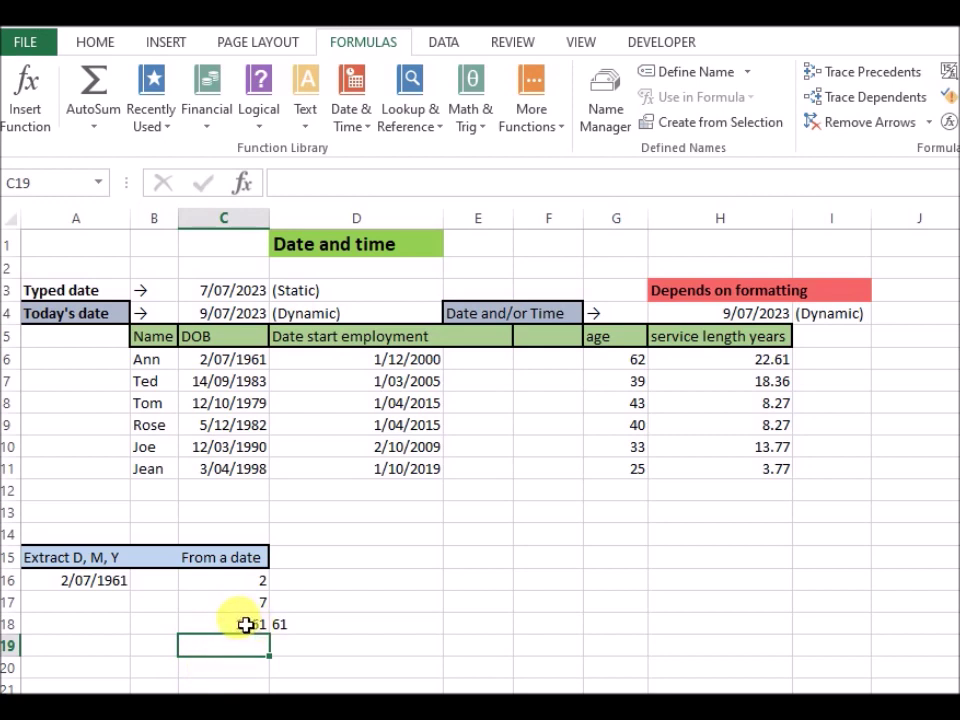
Step: Clear cell D18 and enter the formula =RIGHT(C18,2) there to extract the last two digits of the year
click(297, 625)
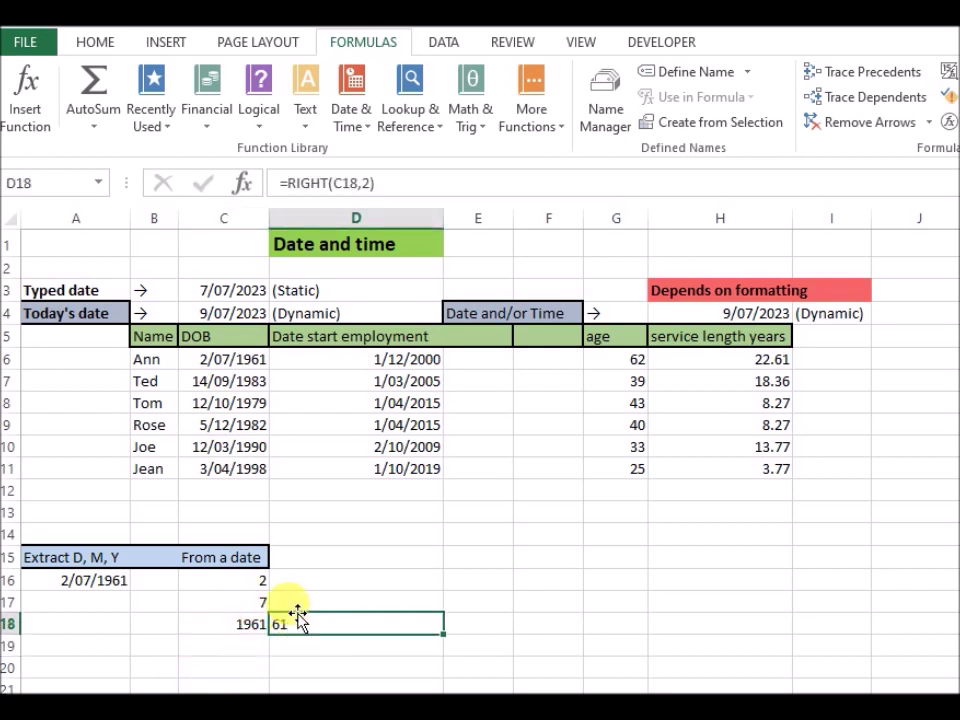
key(Delete)
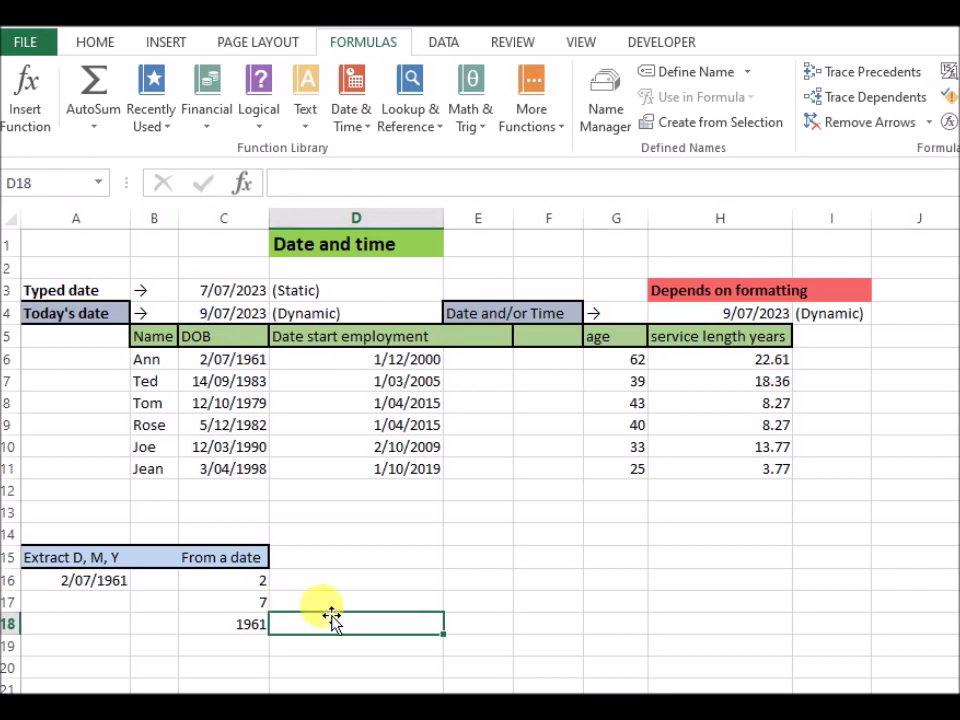
text(=right)
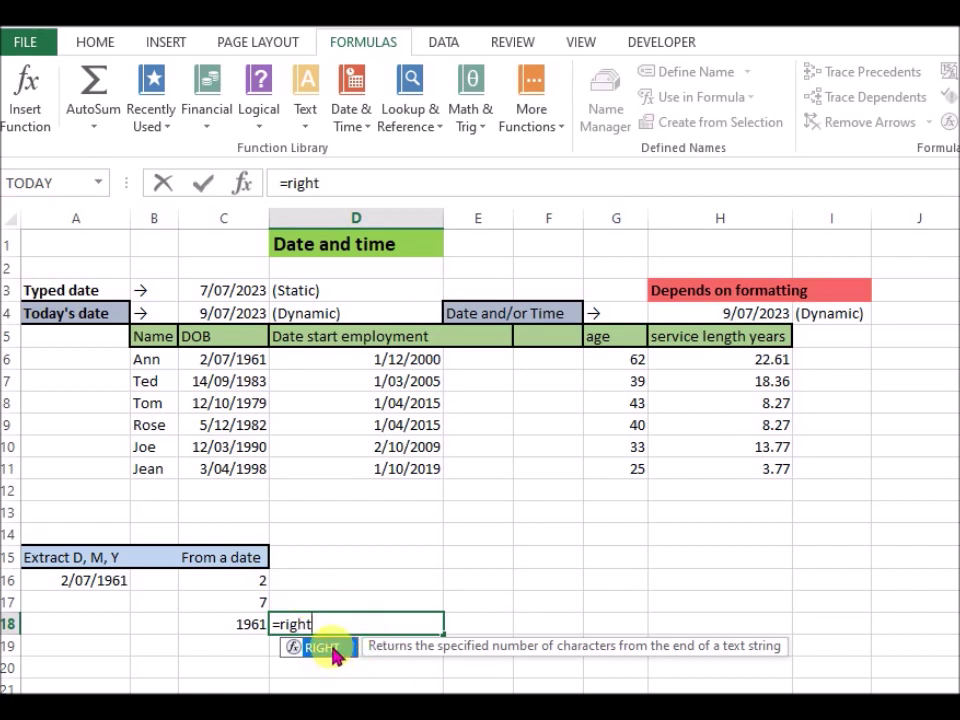
double_click(336, 652)
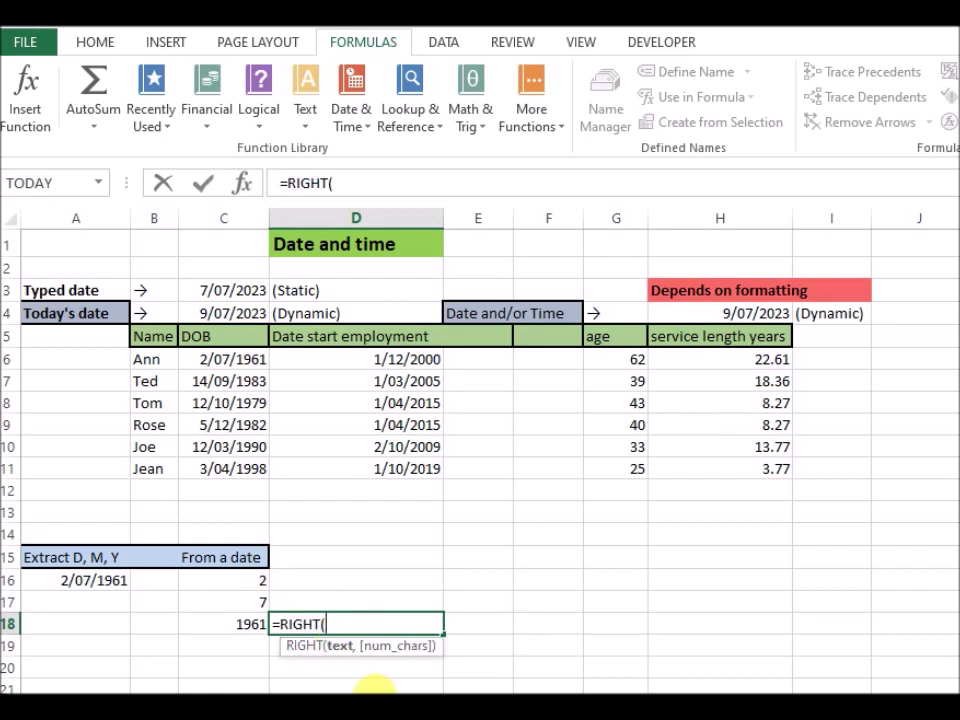
click(237, 624)
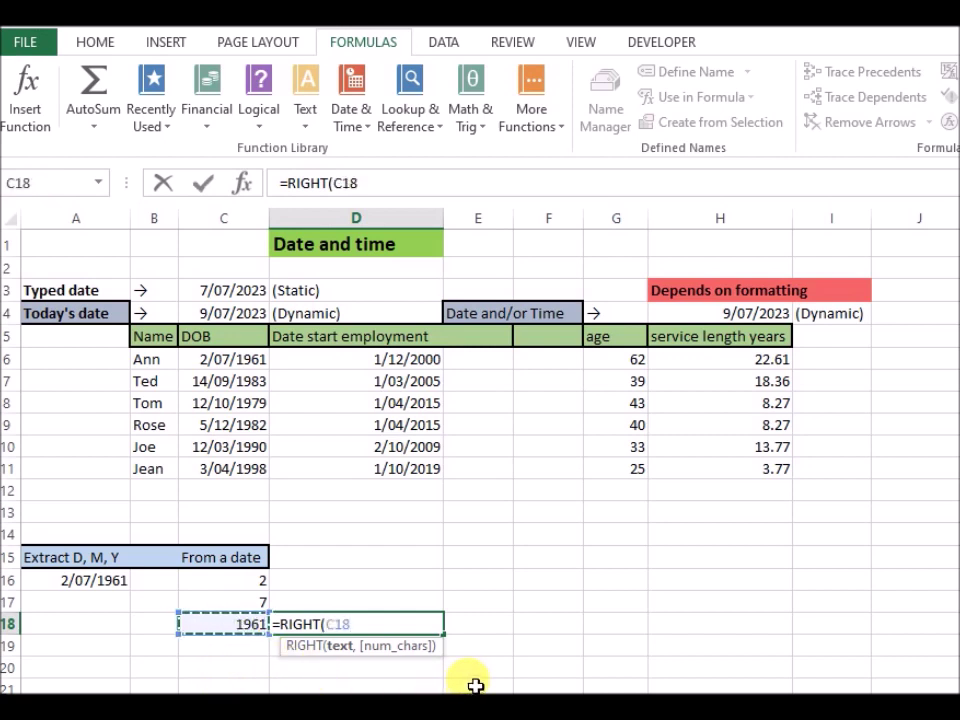
text(,2)
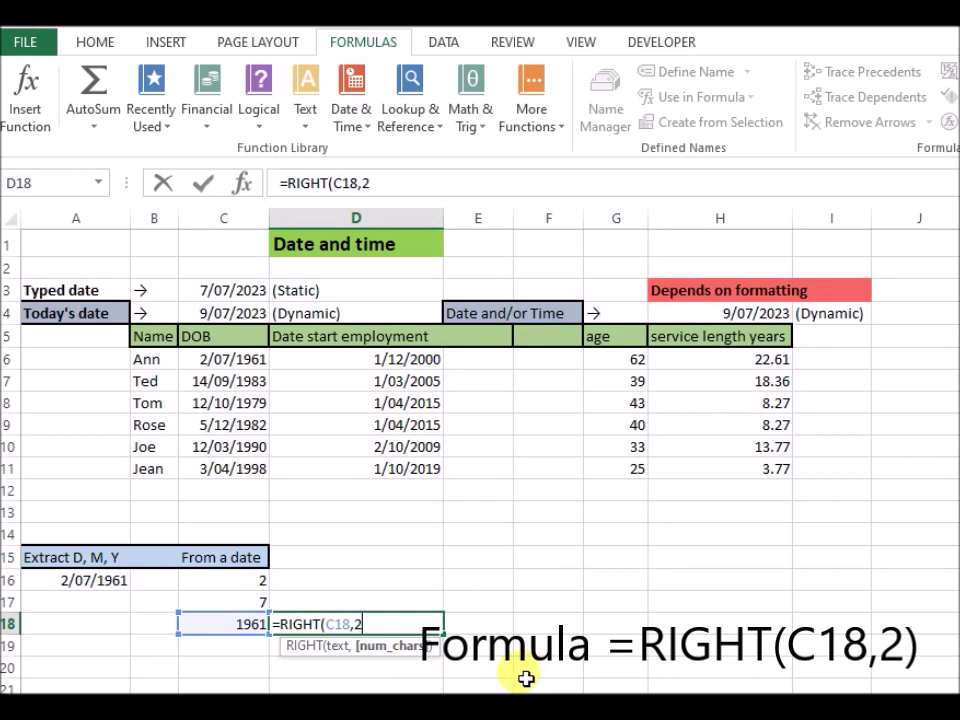
key(Return)
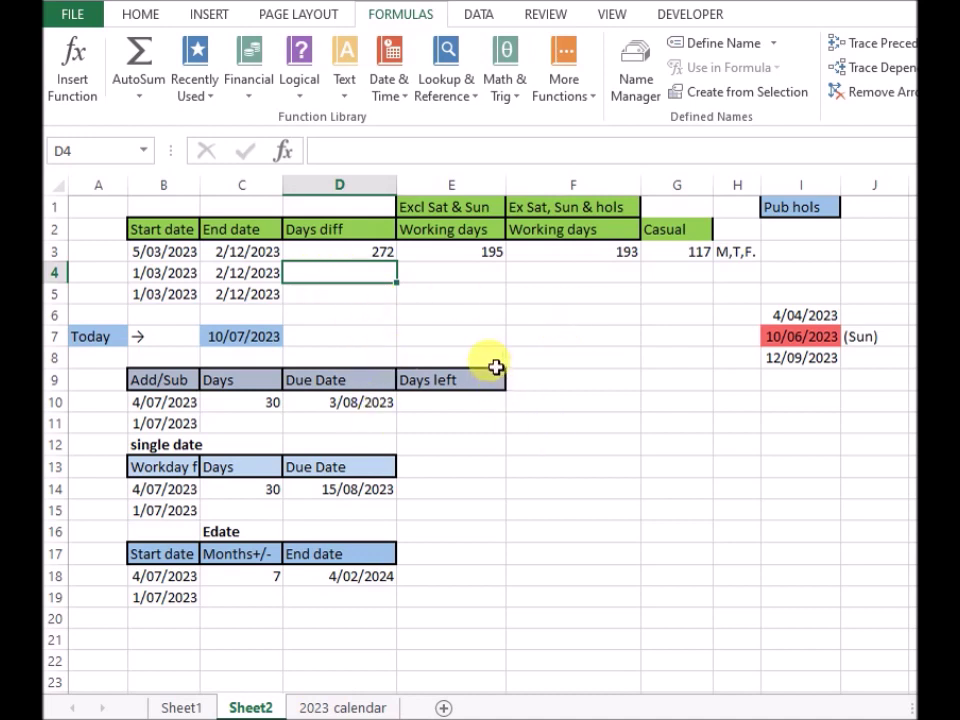
Step: Enter the formula =C4-B4 in cell D4 of Sheet2 to calculate the days between the start and end dates
text(=)
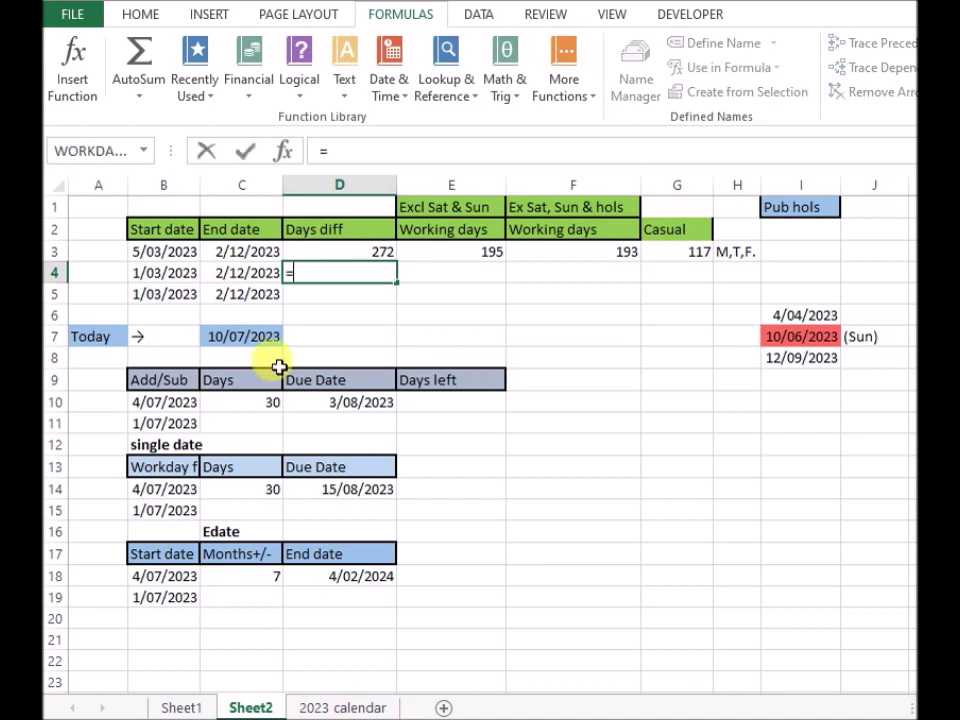
click(246, 276)
text(-)
click(163, 272)
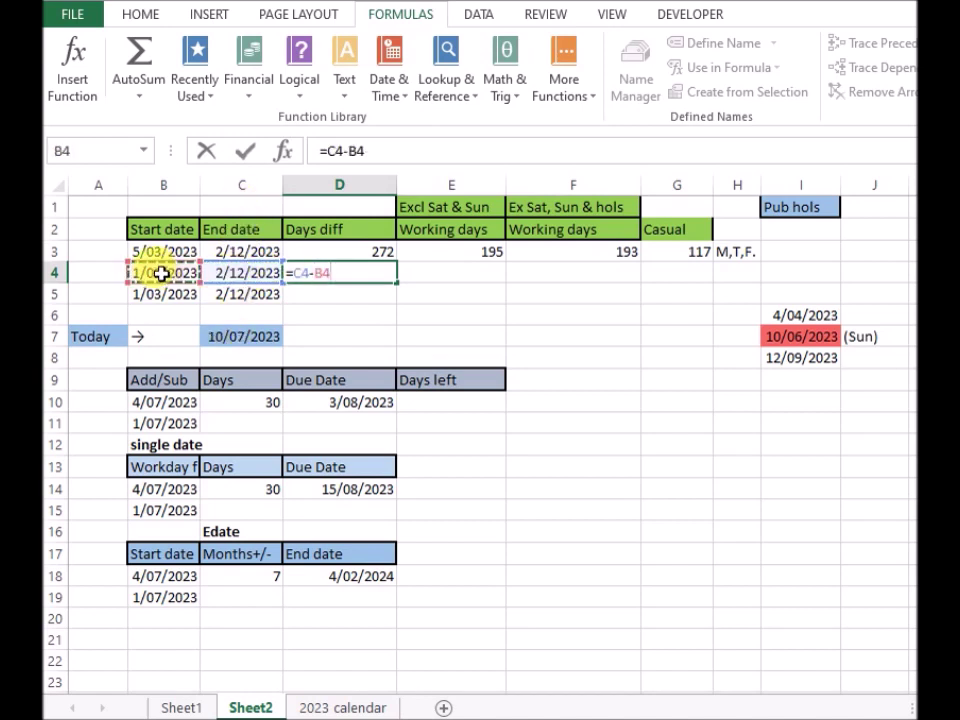
key(Return)
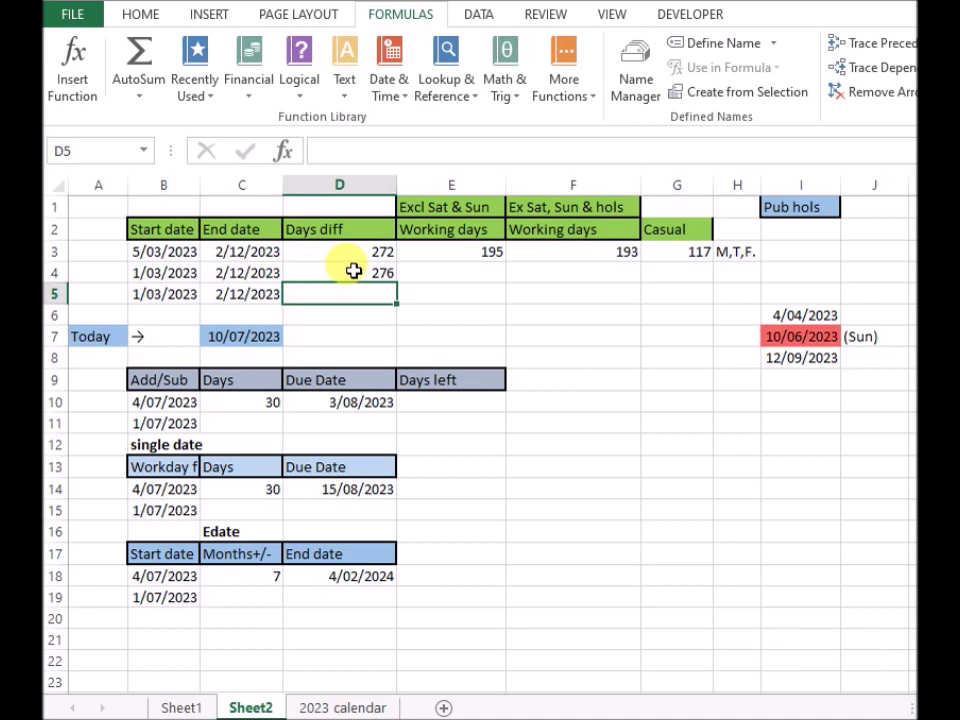
Step: Insert the formula =NETWORKDAYS(B4,C4) in cell E4 to count working days excluding Saturdays and Sundays
click(483, 273)
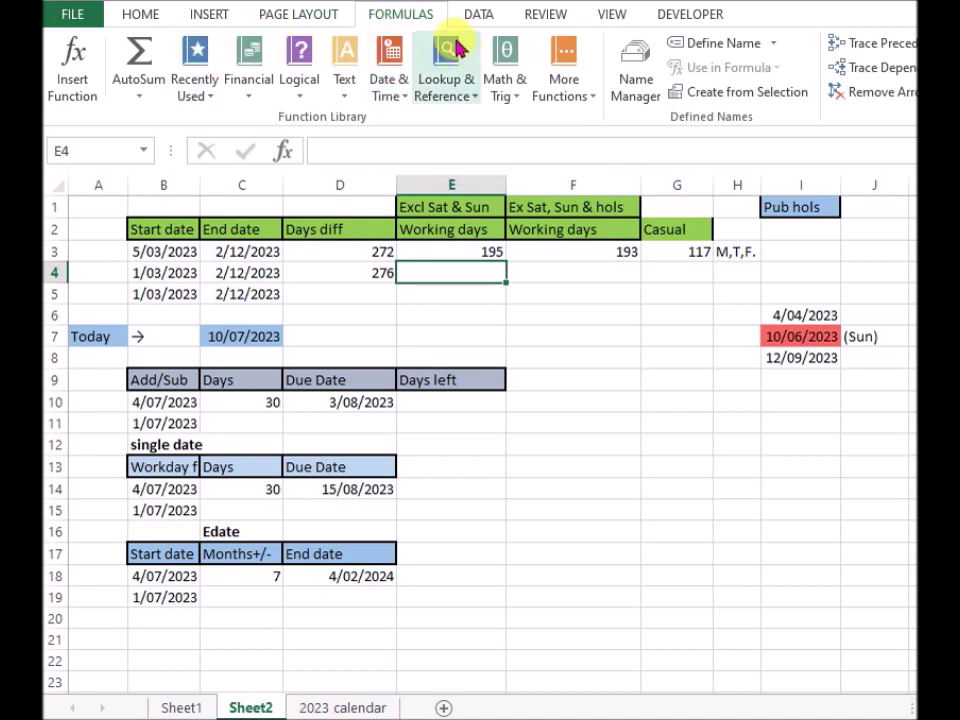
click(404, 102)
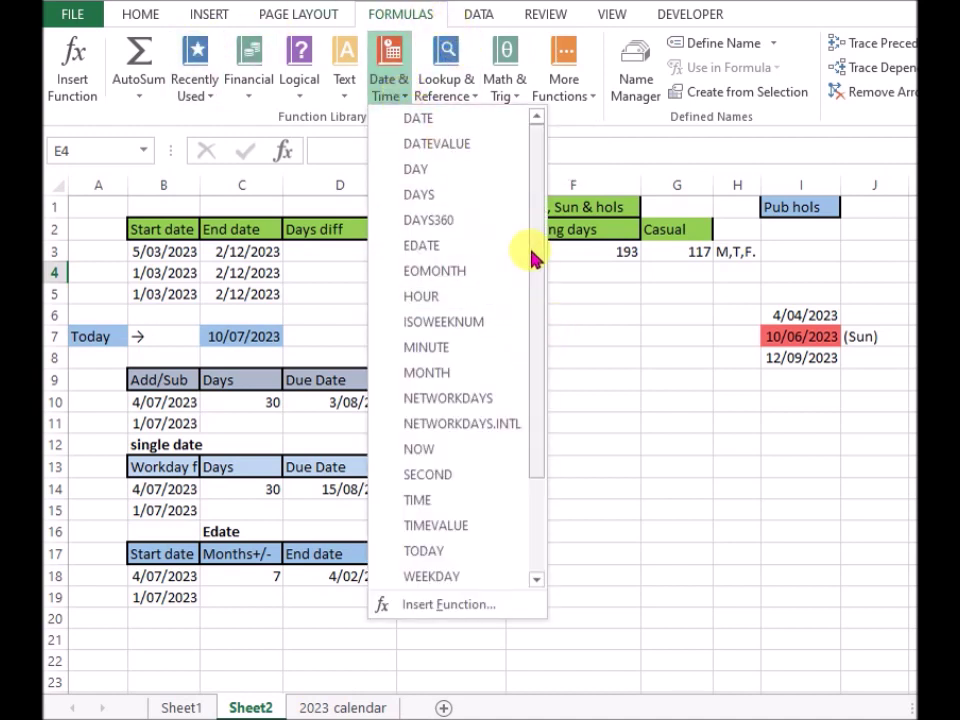
drag(533, 247, 535, 301)
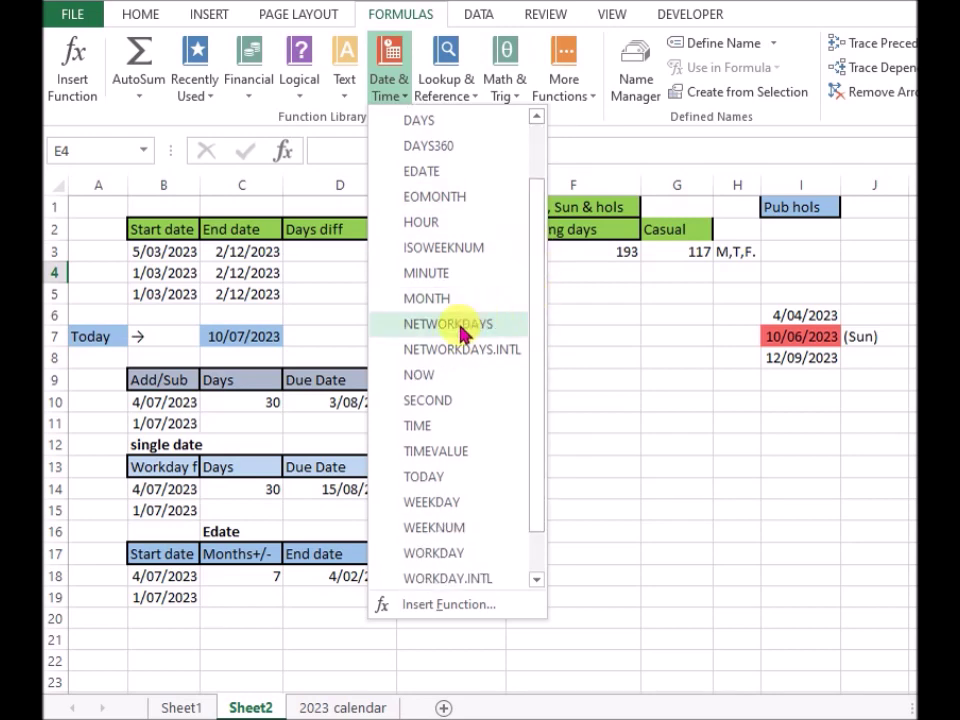
click(462, 328)
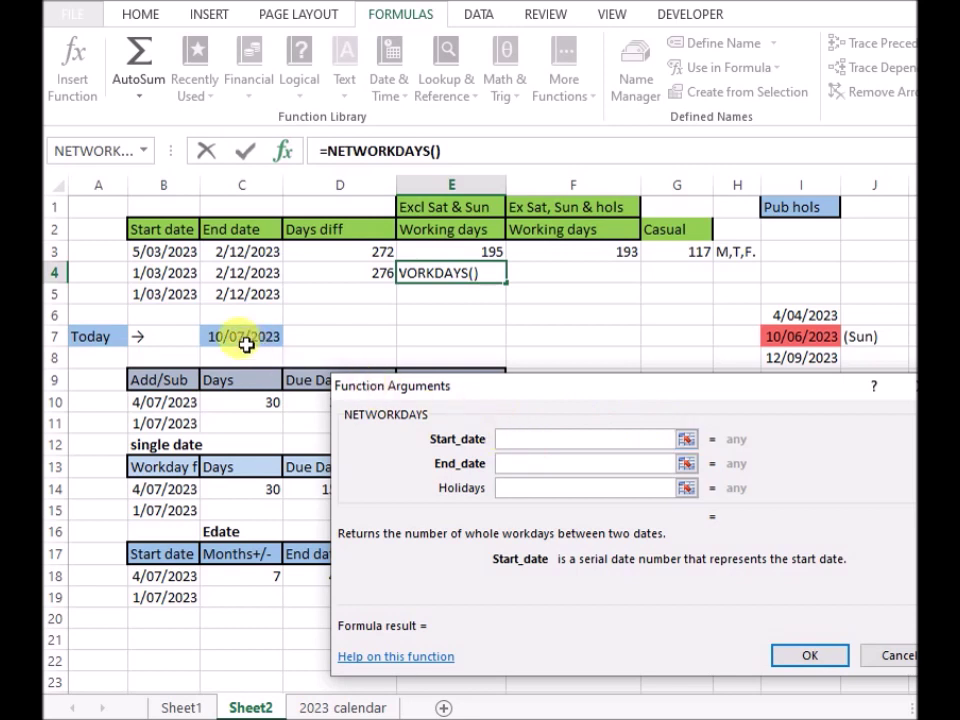
click(163, 272)
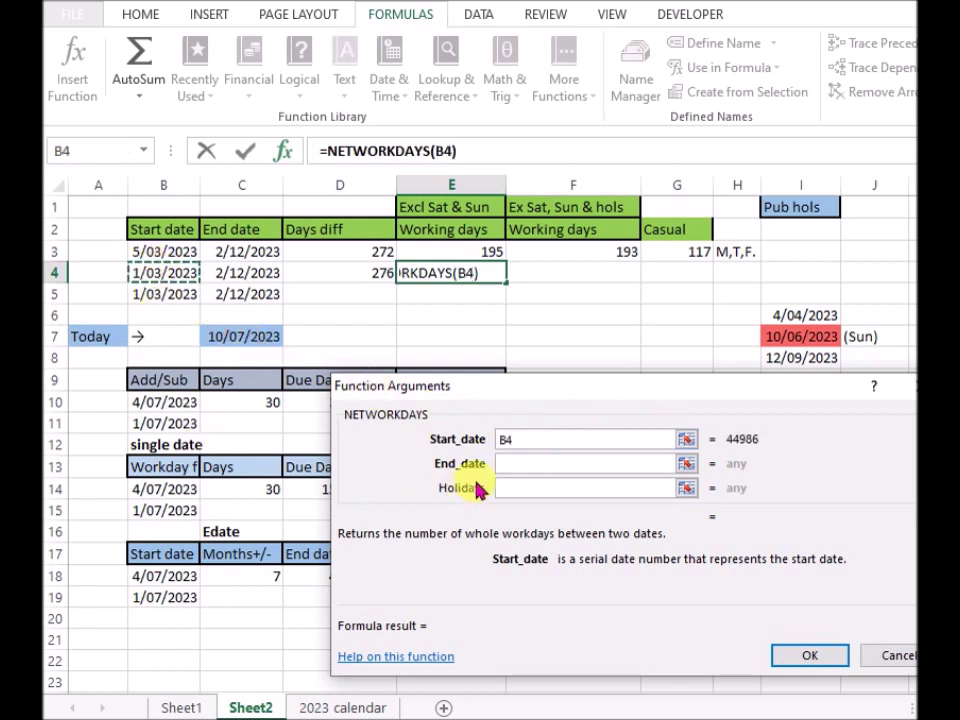
click(526, 464)
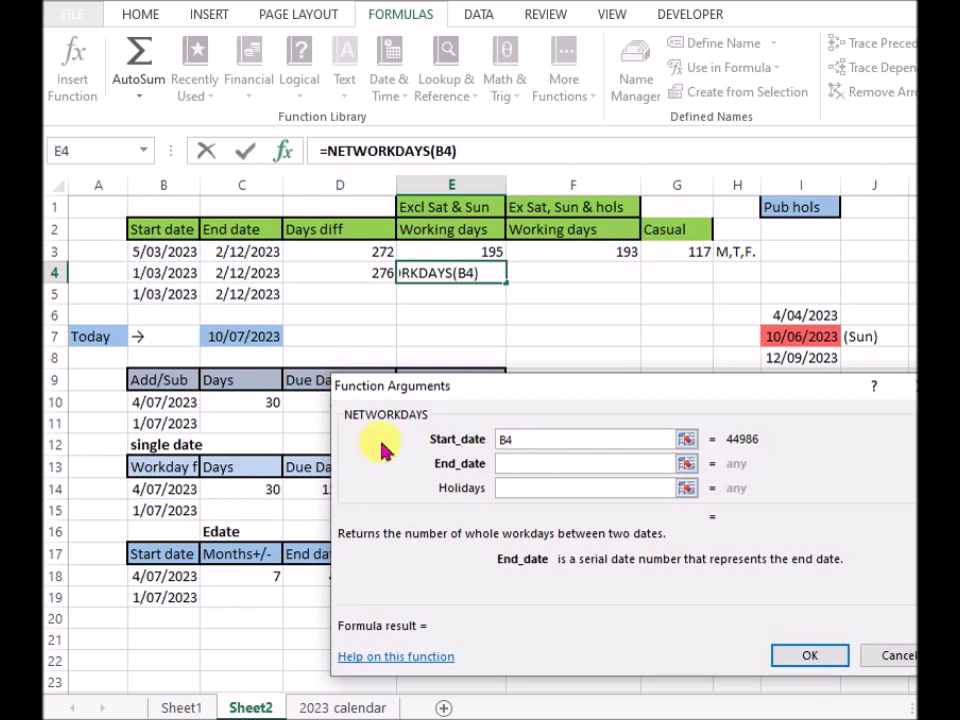
click(262, 277)
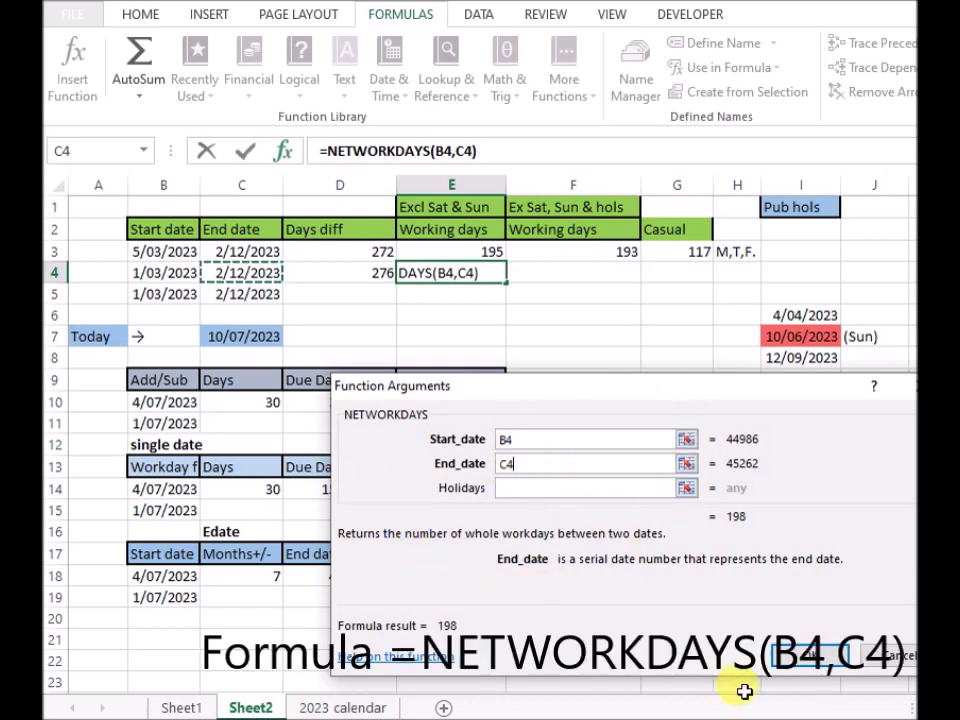
click(816, 658)
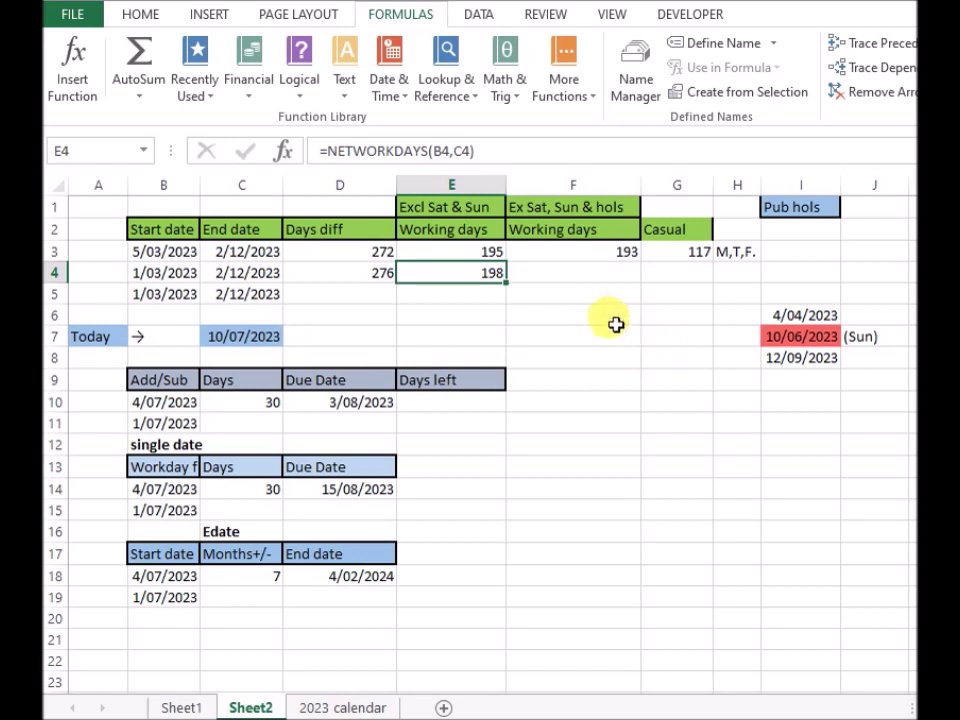
Step: Enter the formula =NETWORKDAYS(B4,C4,I6:I8) in cell F4 to count working days excluding weekends and public holidays
click(580, 272)
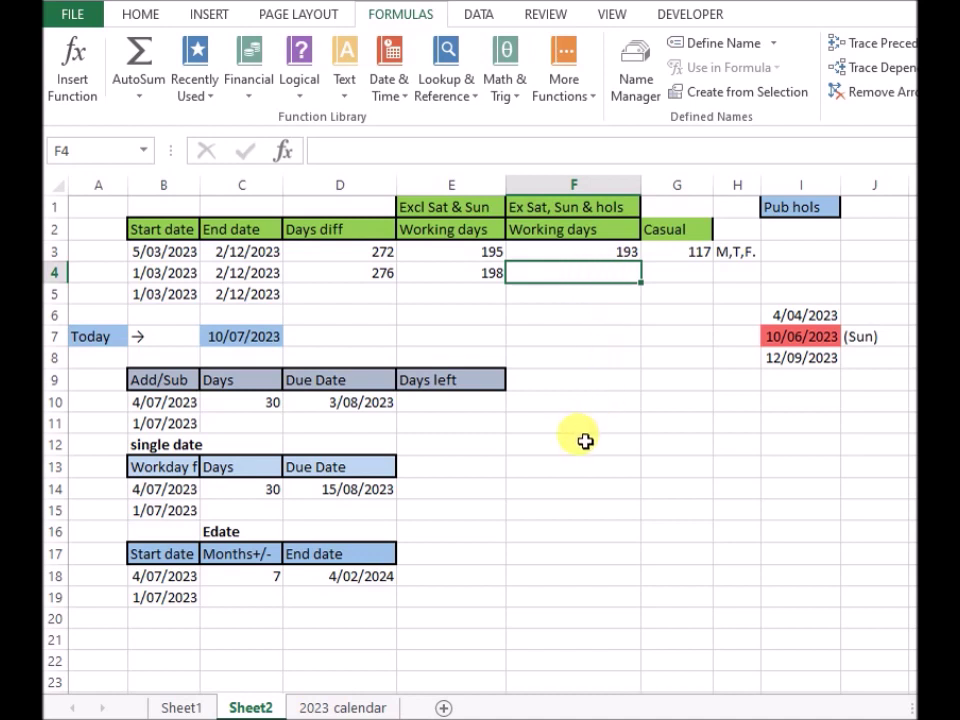
text(=)
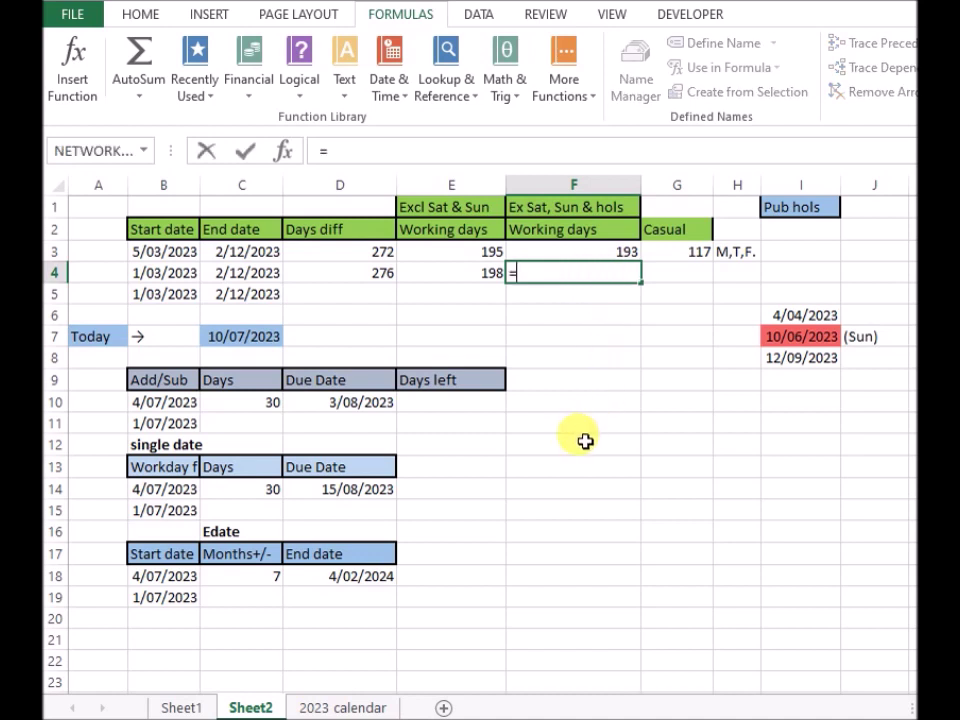
text(net)
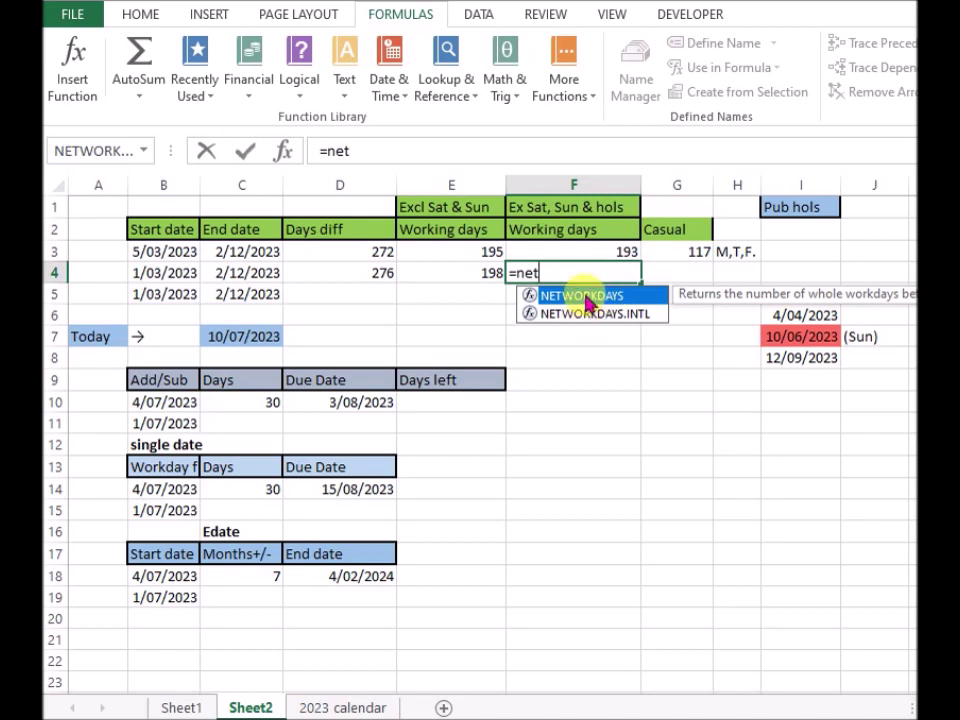
double_click(586, 300)
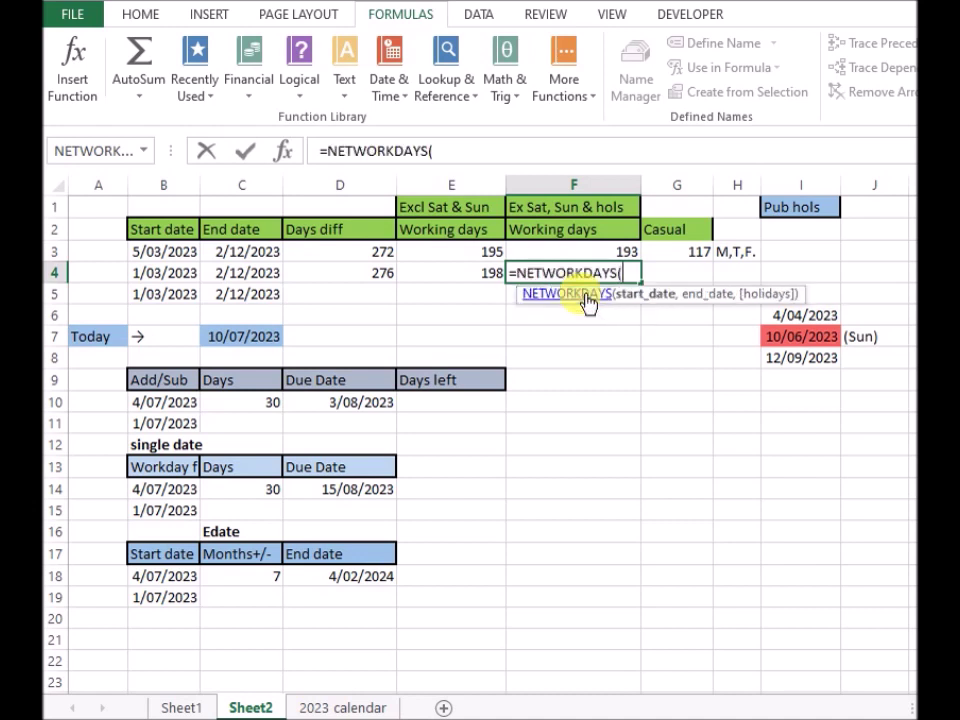
click(165, 273)
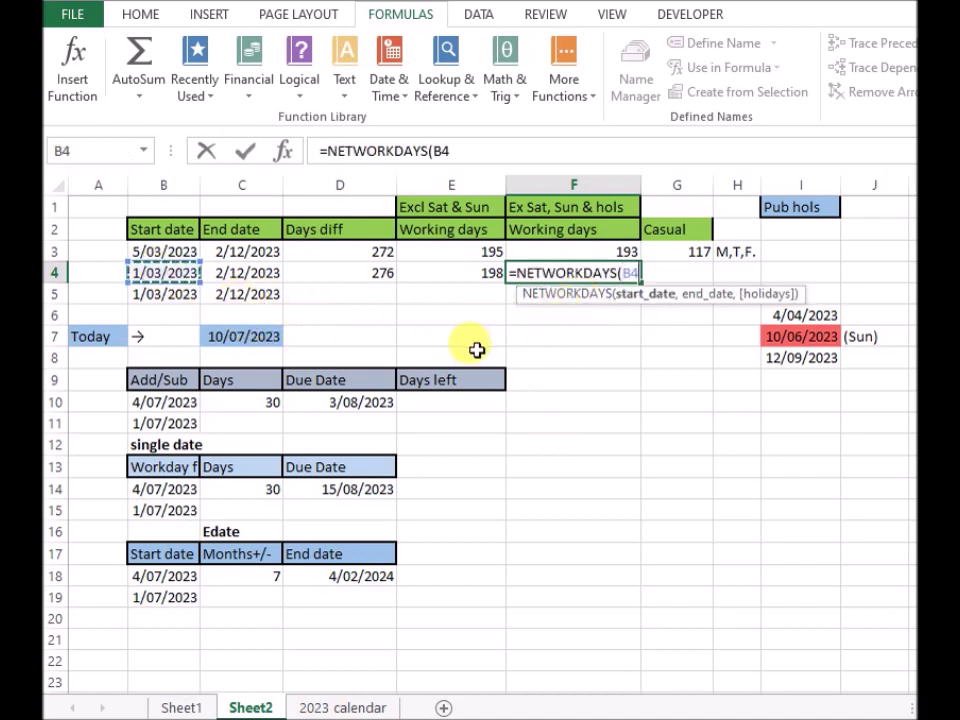
text(,)
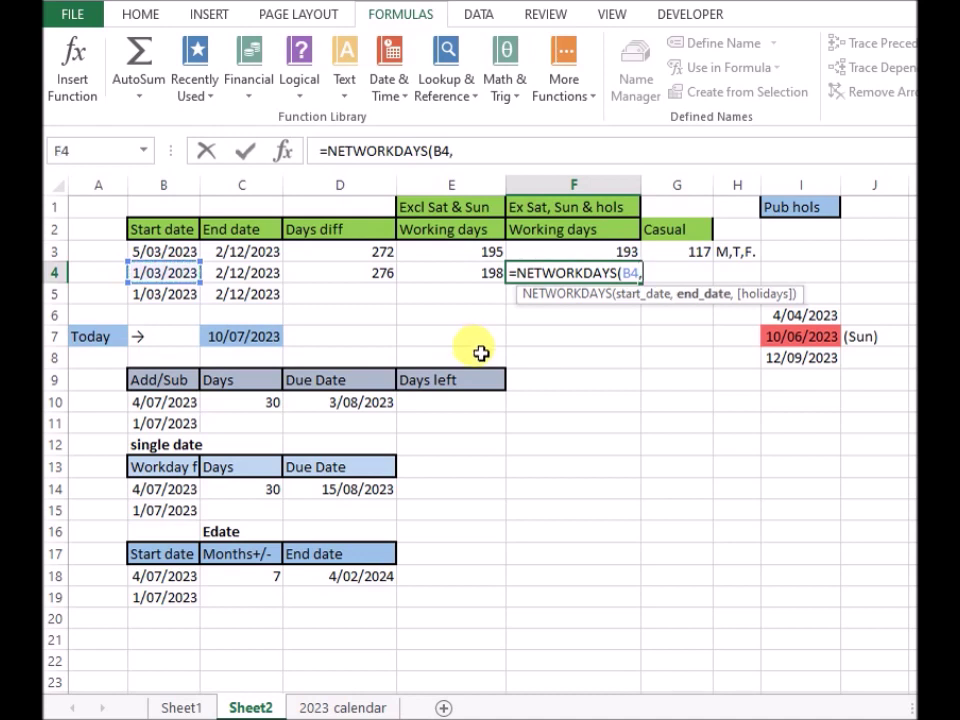
click(238, 274)
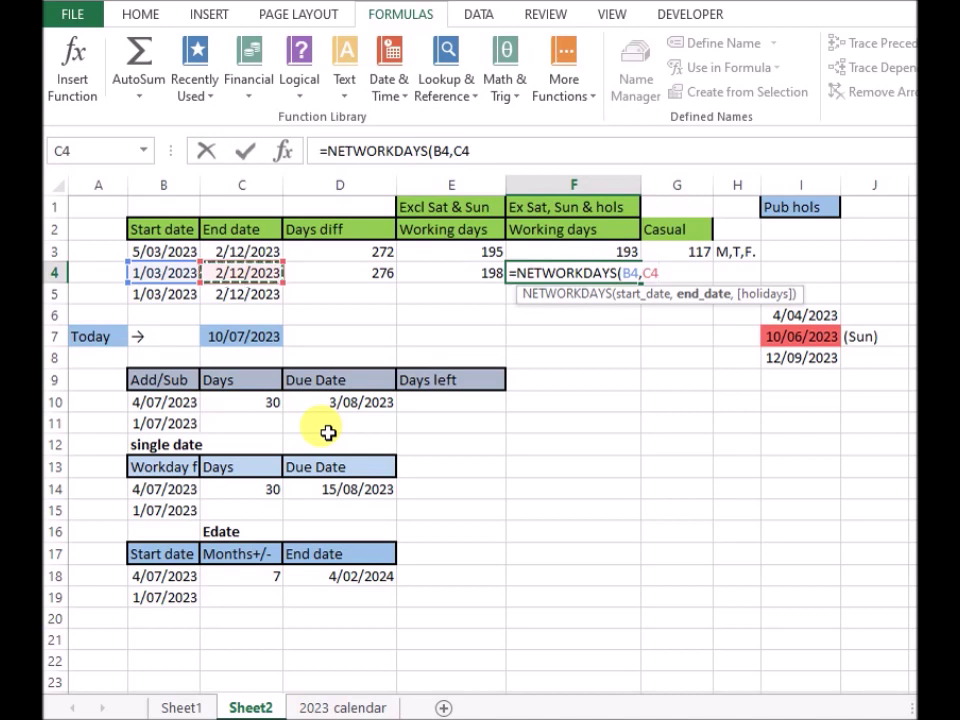
text(,)
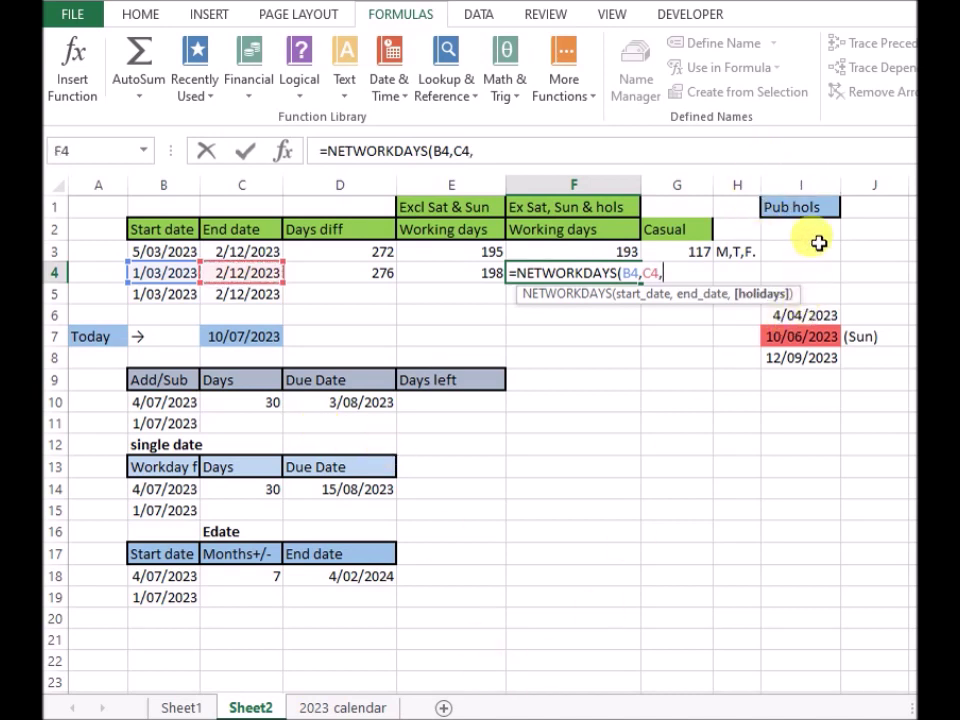
drag(781, 317, 802, 358)
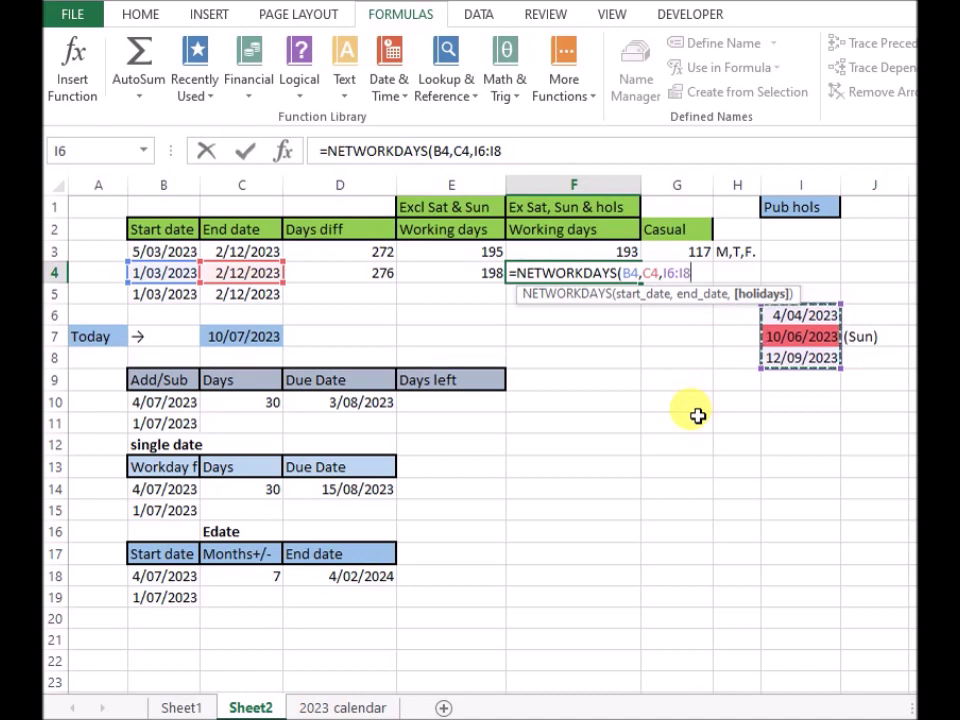
text())
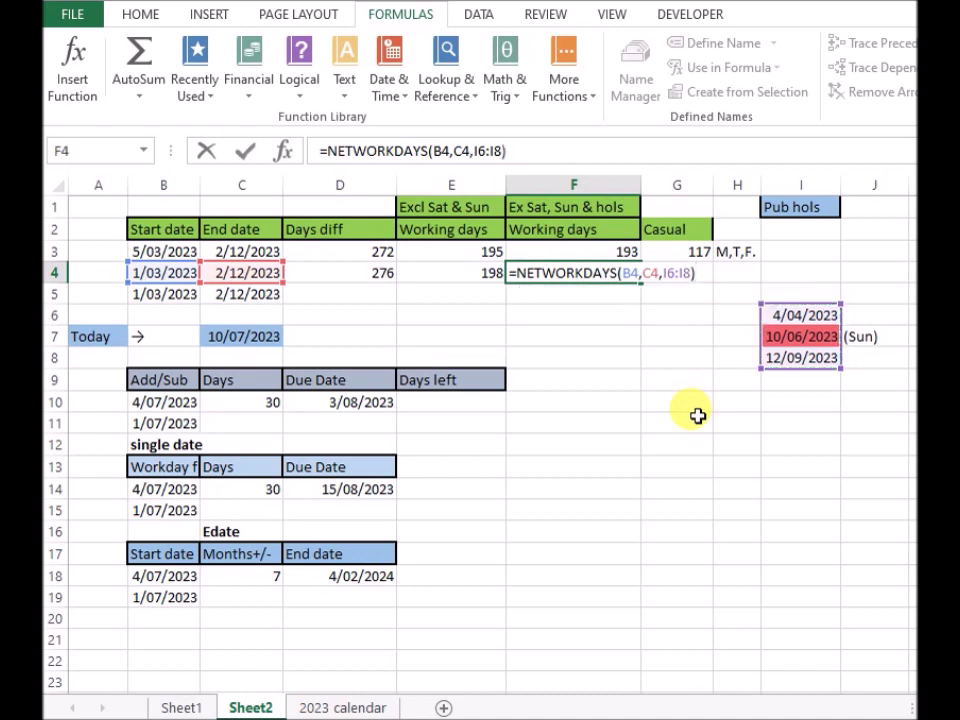
key(Return)
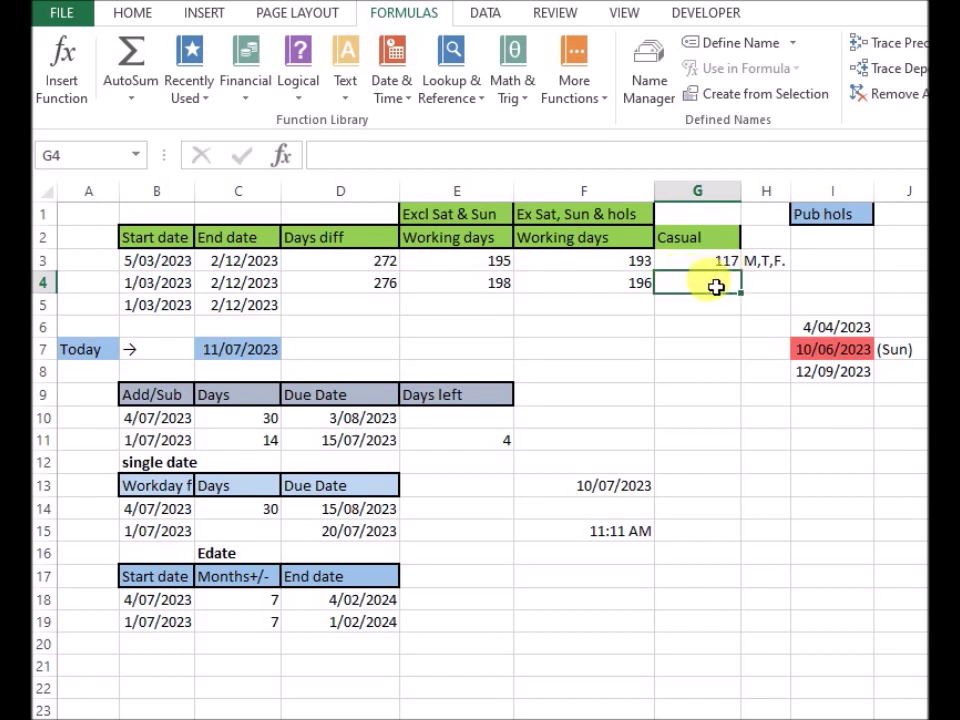
Step: Insert the NETWORKDAYS.INTL function in cell G4 with B4 as the start date and C4 as the end date
click(415, 100)
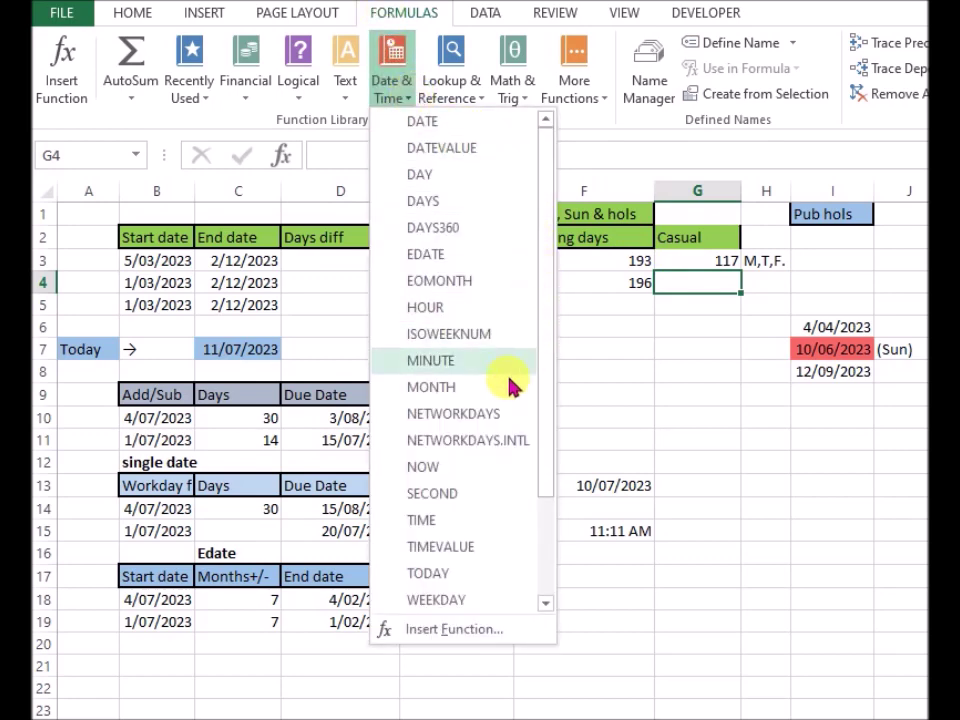
click(476, 450)
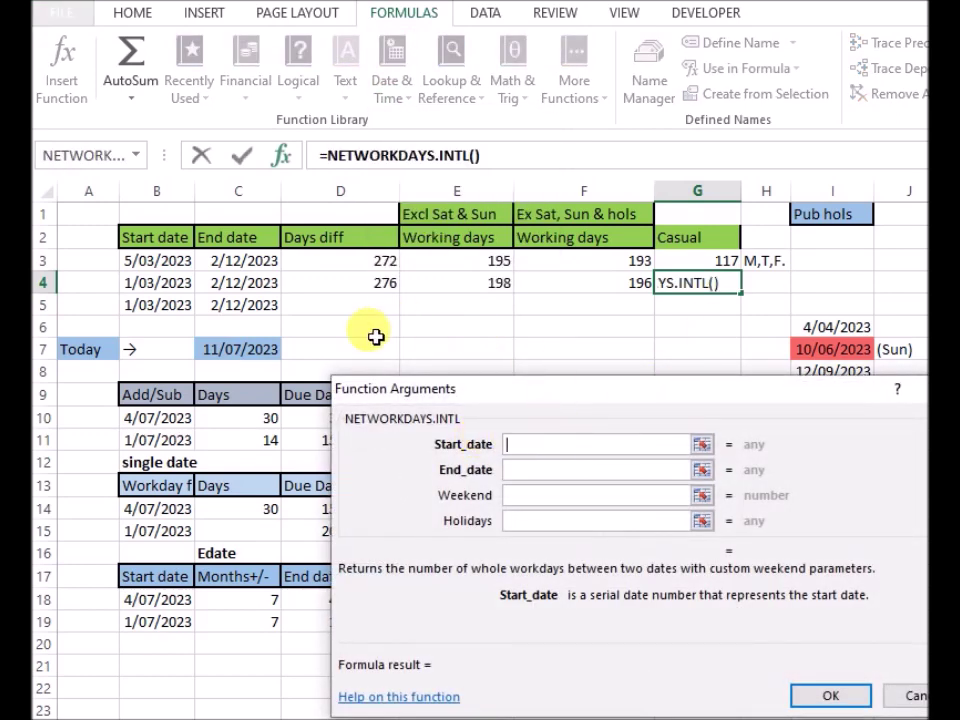
click(160, 283)
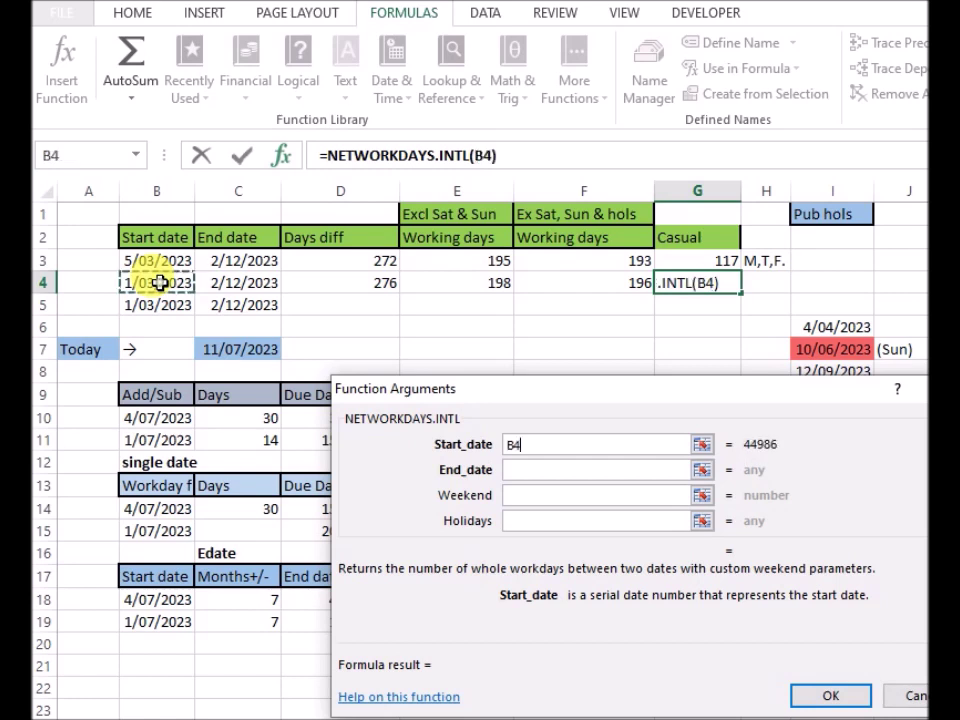
click(540, 470)
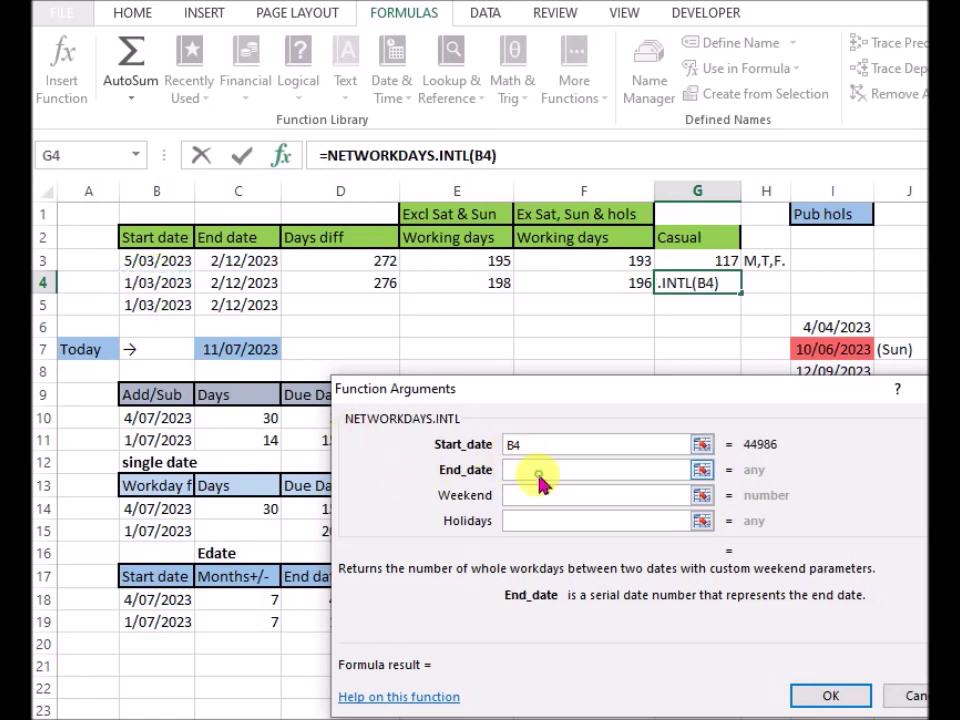
click(246, 283)
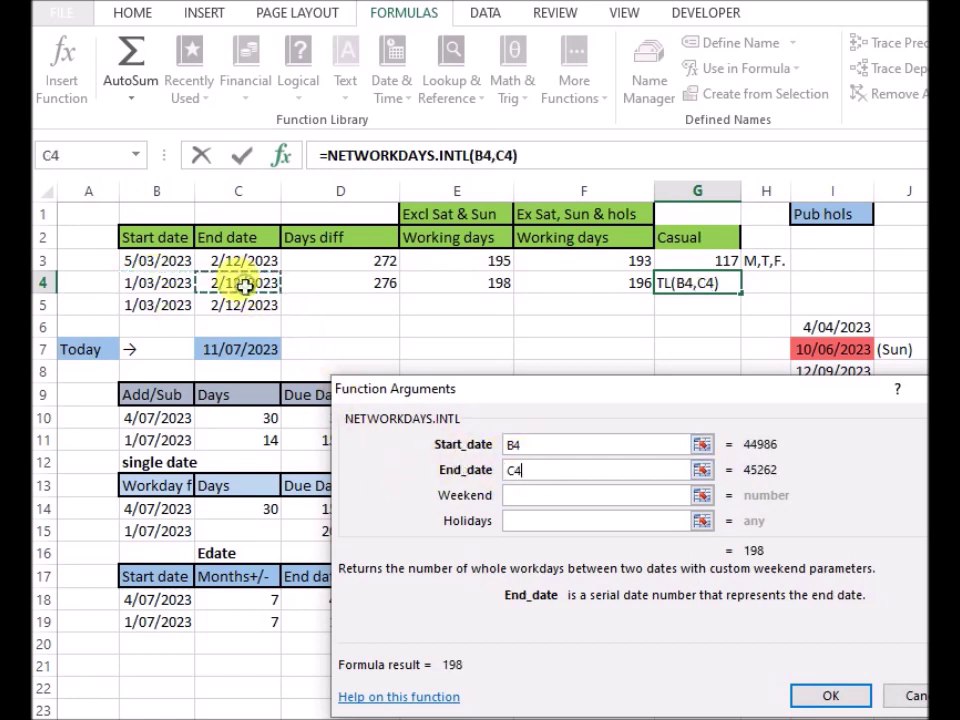
Step: Complete the NETWORKDAYS.INTL function in G4 with the weekend string "0011011" and the holidays range I6:I8
click(545, 496)
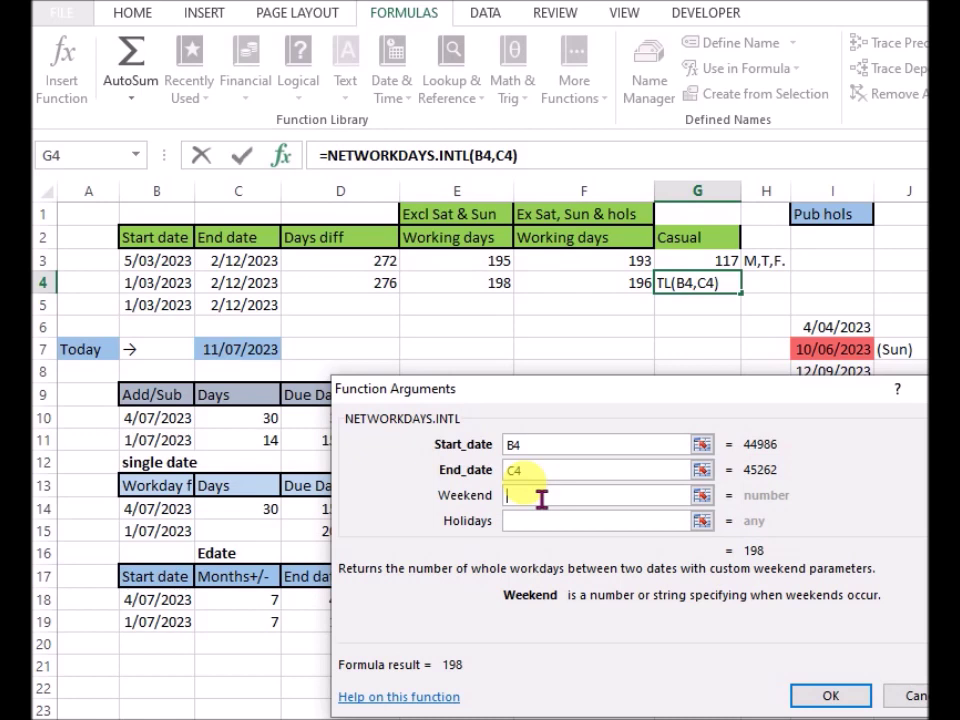
text(")
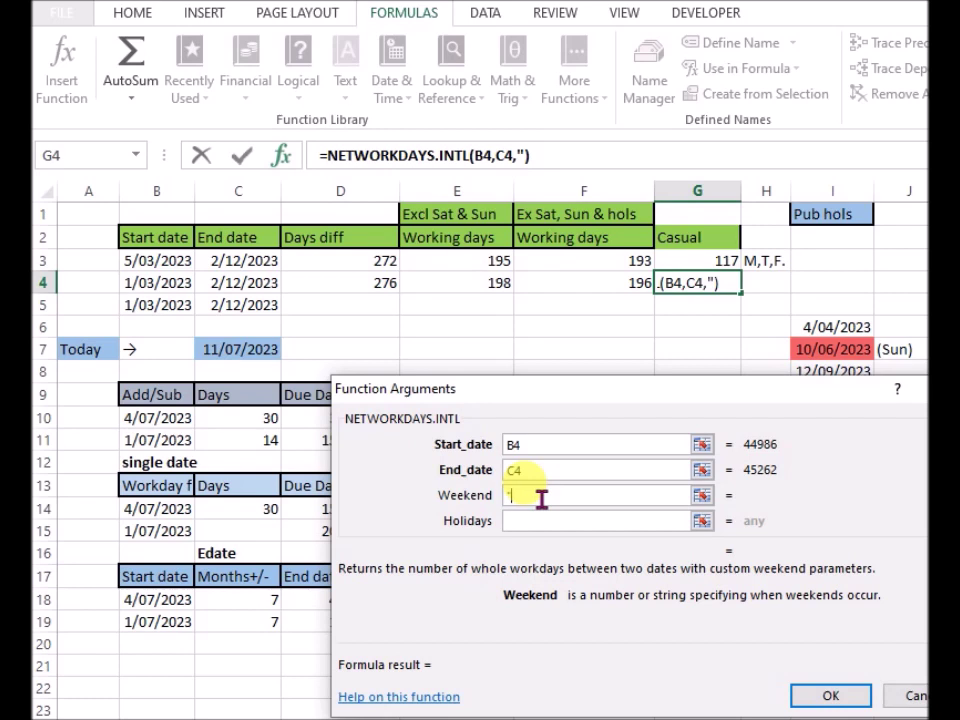
text(00)
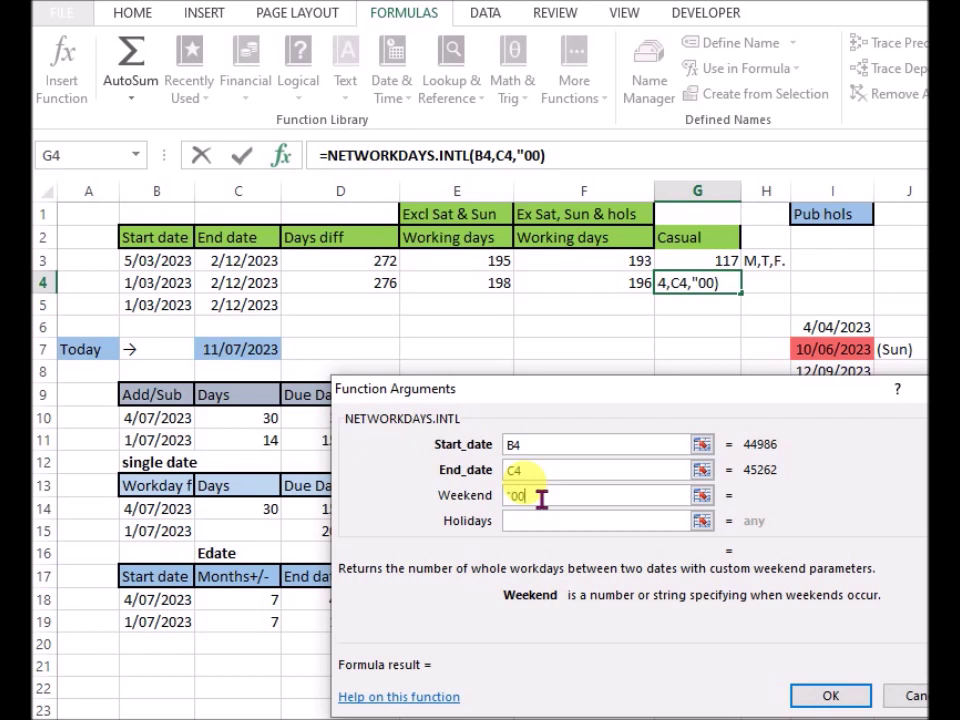
text(11)
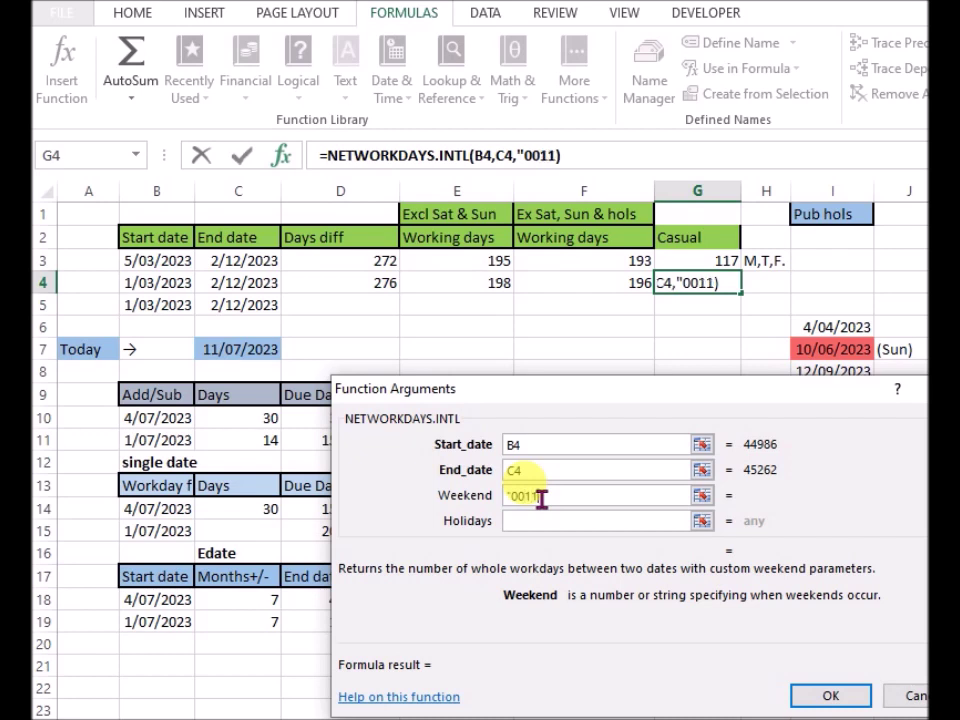
text(0)
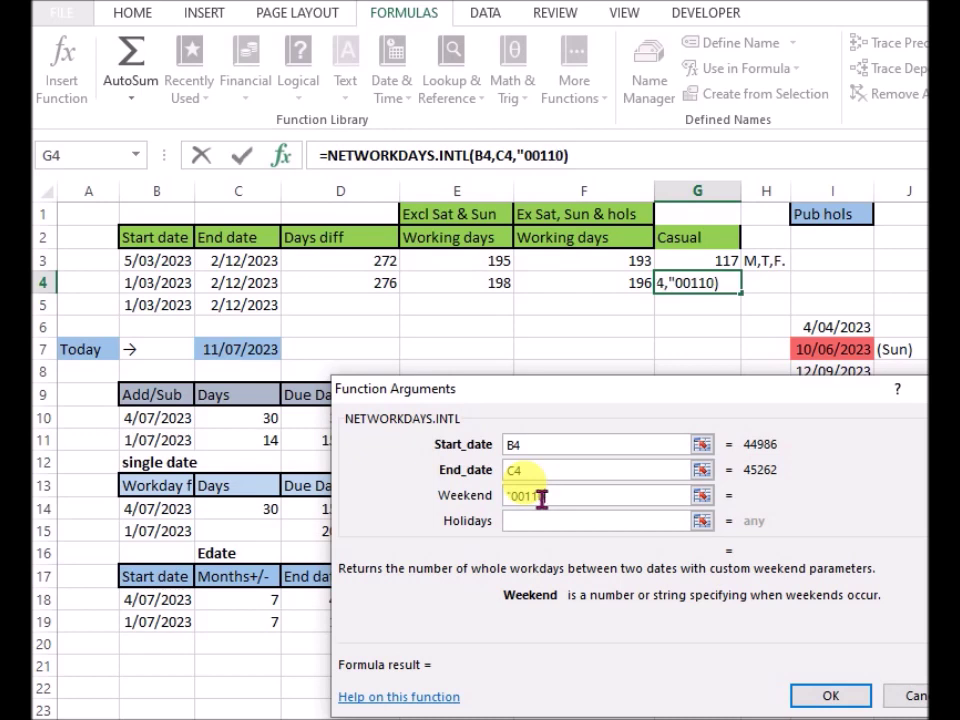
text(11)
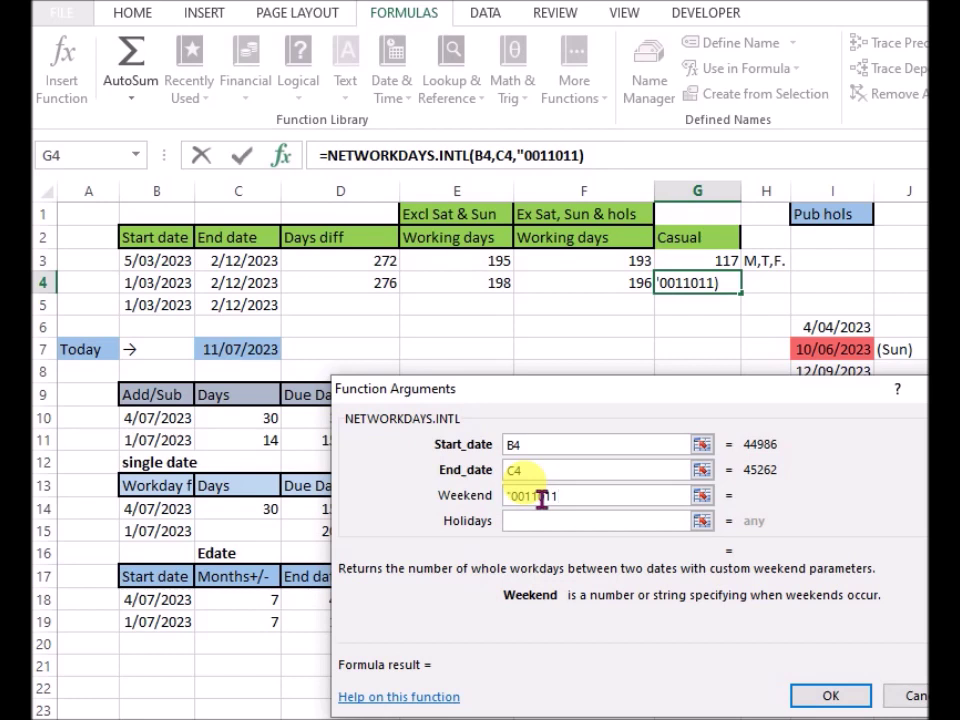
text(")
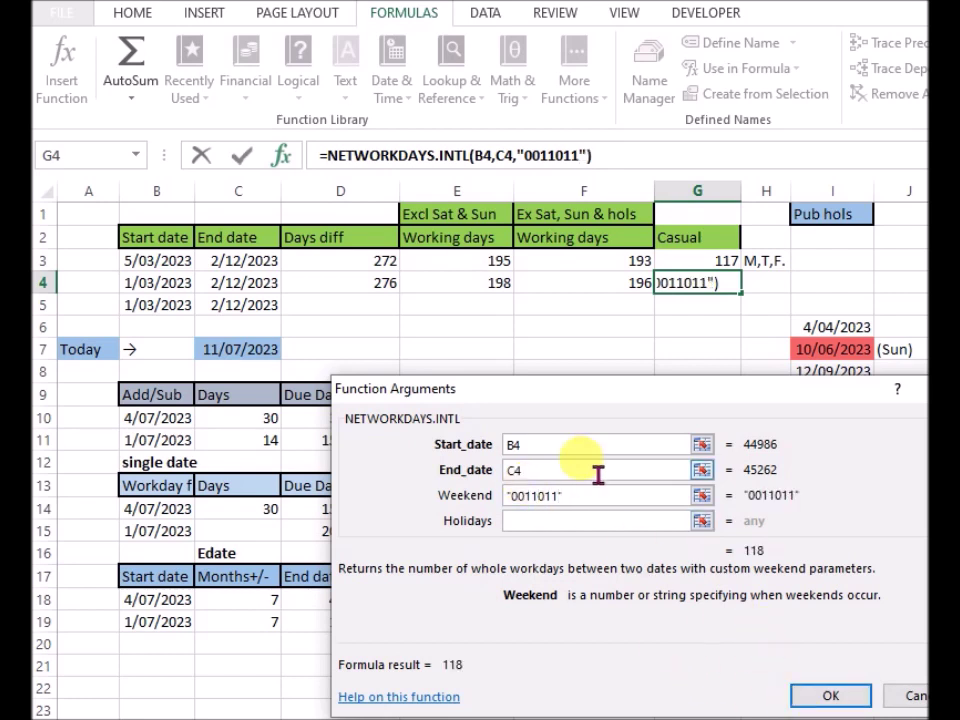
click(530, 521)
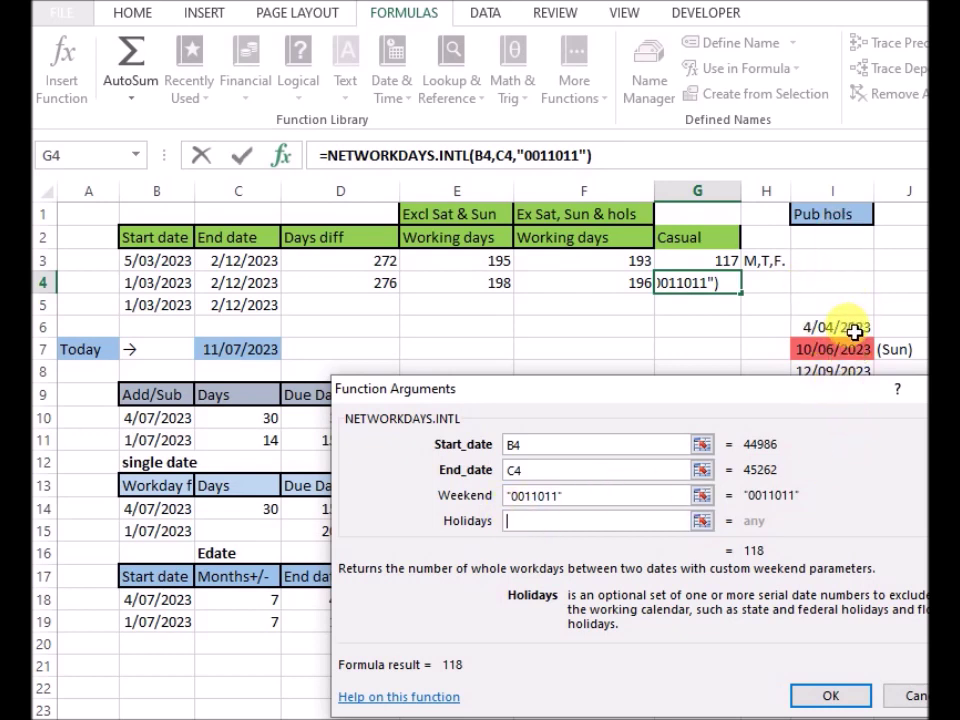
drag(848, 328, 849, 369)
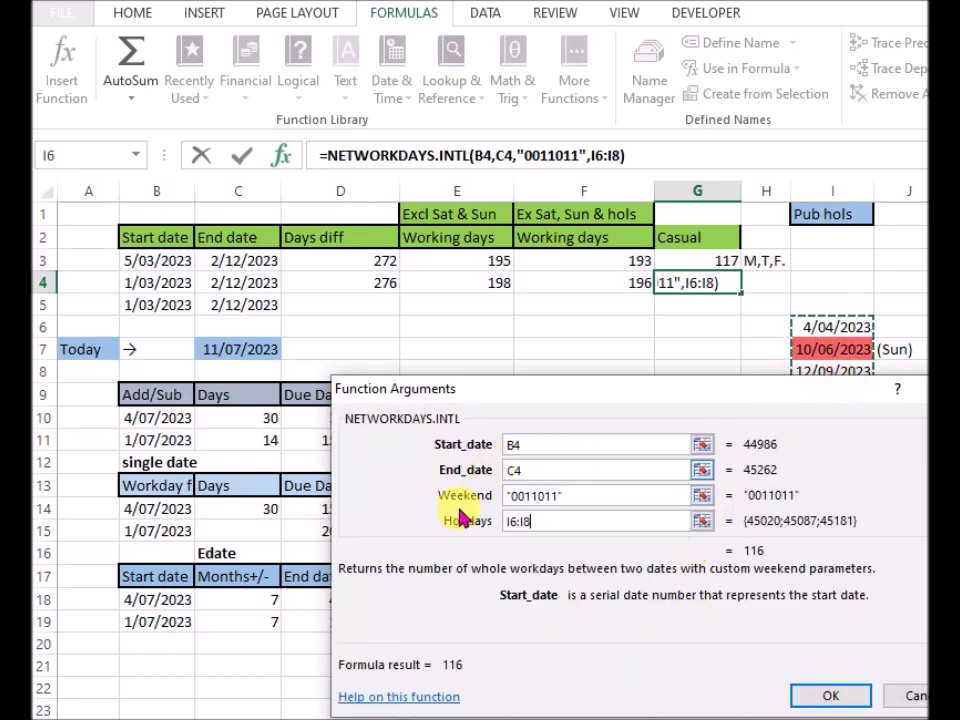
click(830, 700)
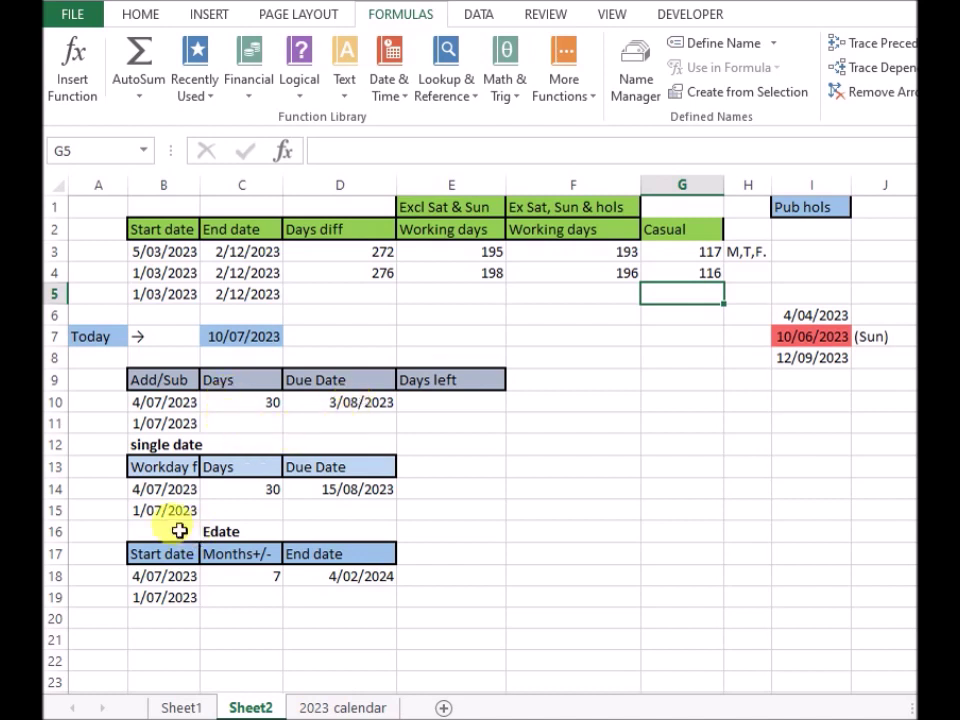
Step: Enter the due date formula =B11+C11 in cell D11 and set the days in C11 to 14
click(340, 424)
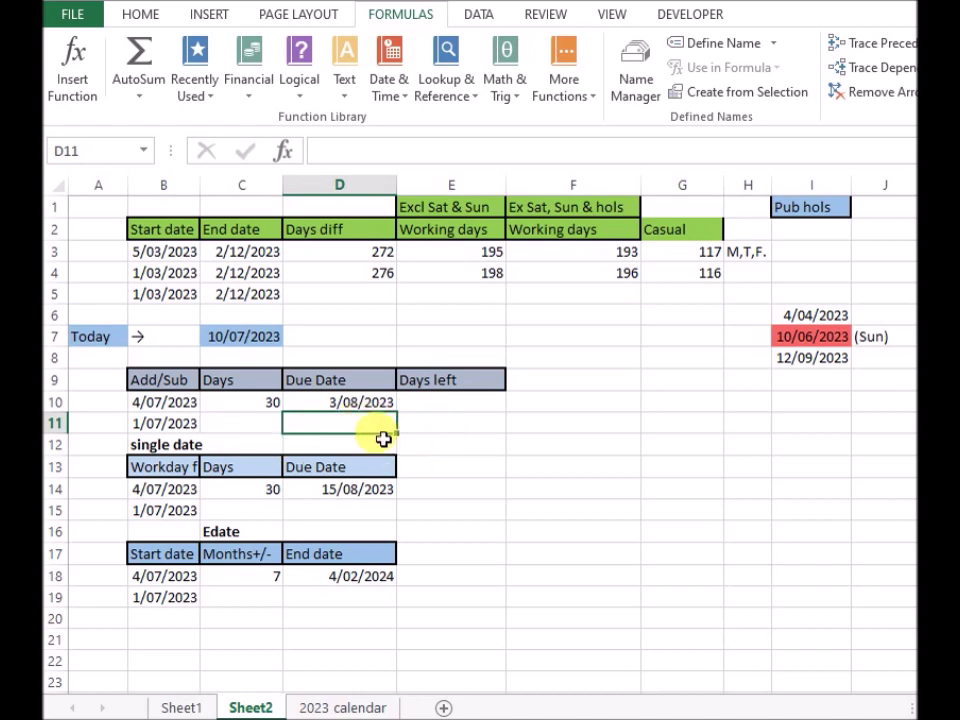
text(=)
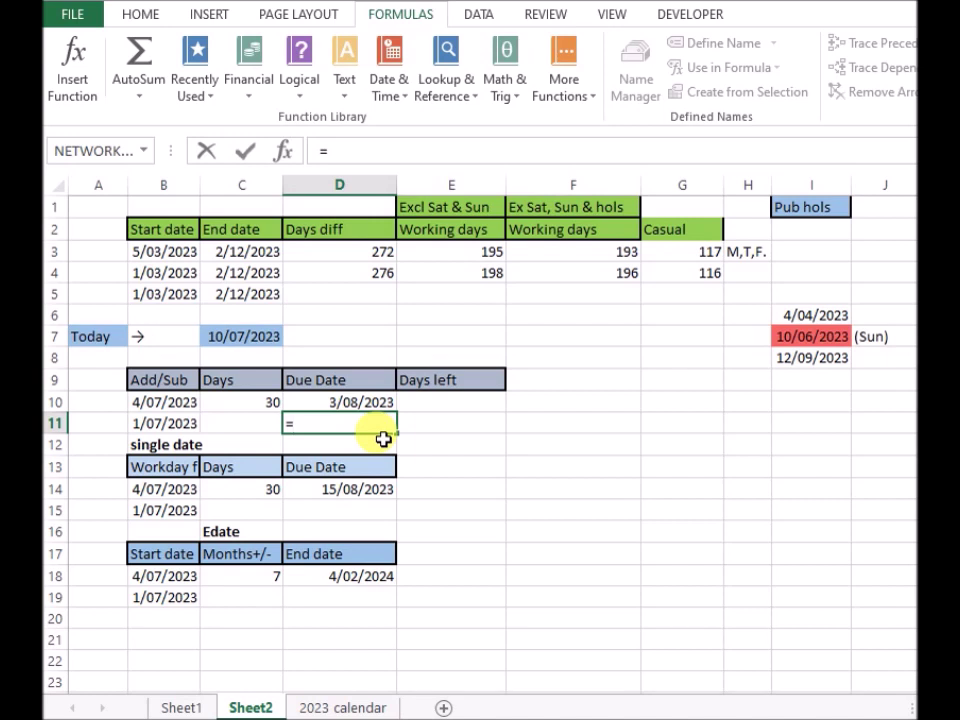
click(152, 423)
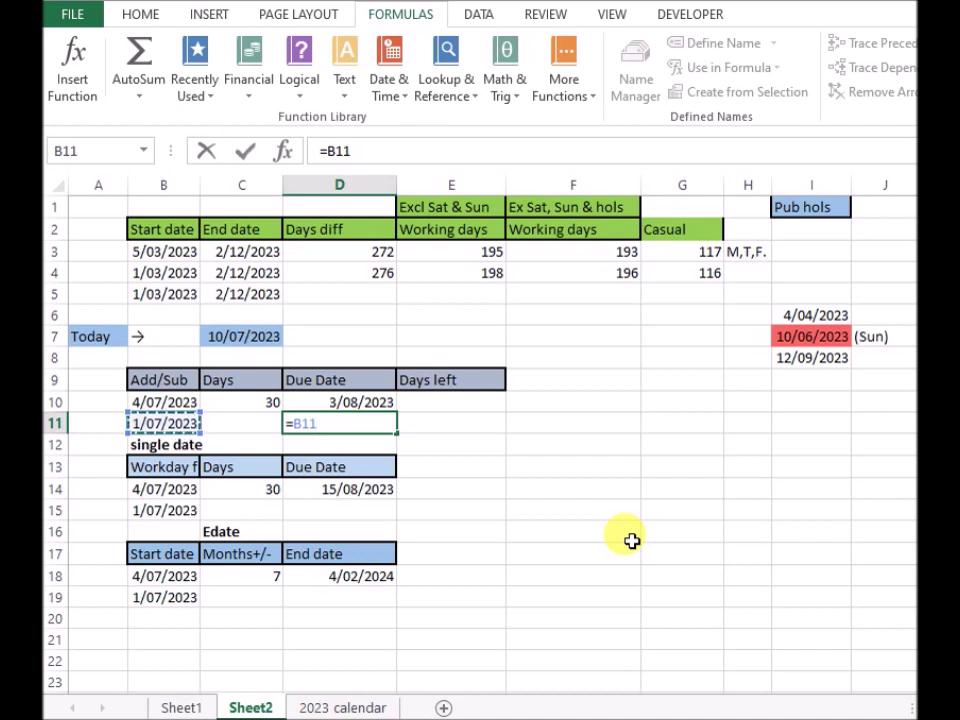
text(+)
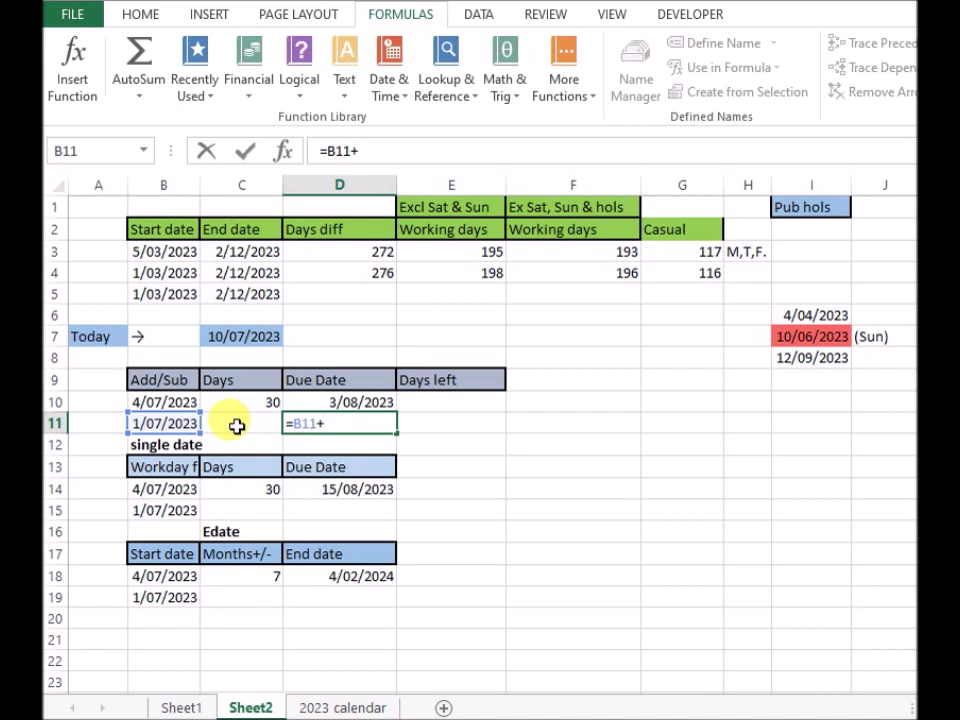
click(236, 426)
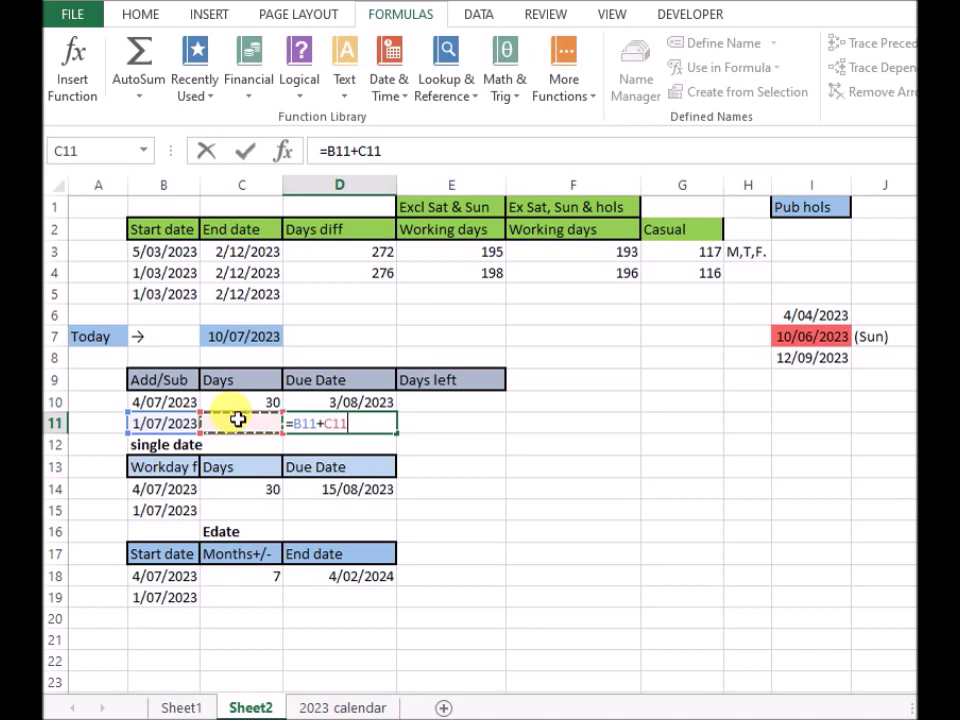
text())
key(ctrl+Return)
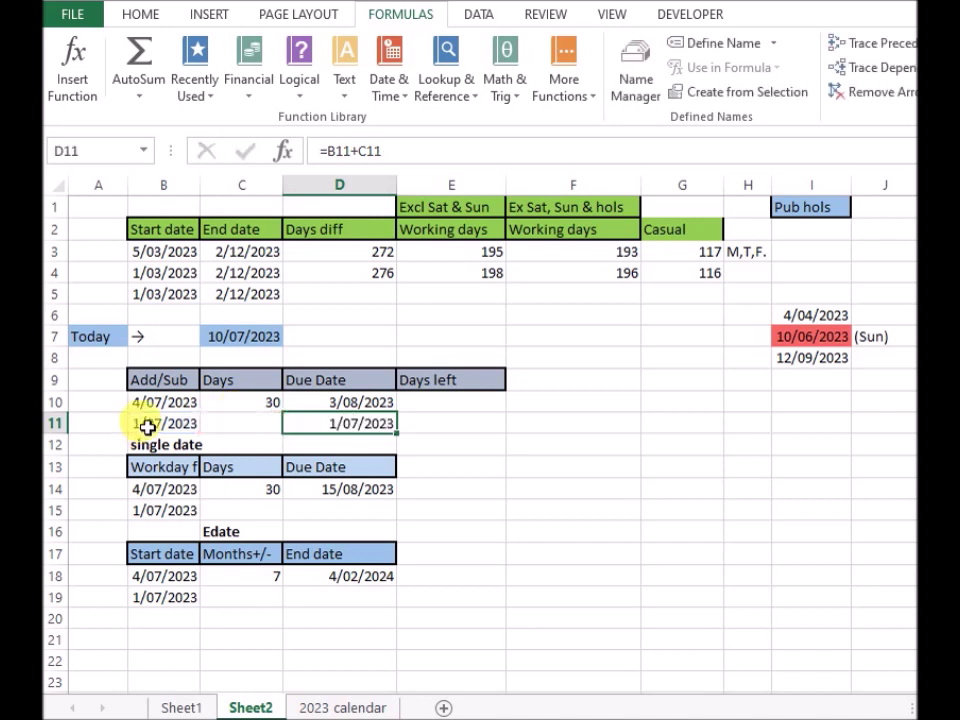
click(244, 424)
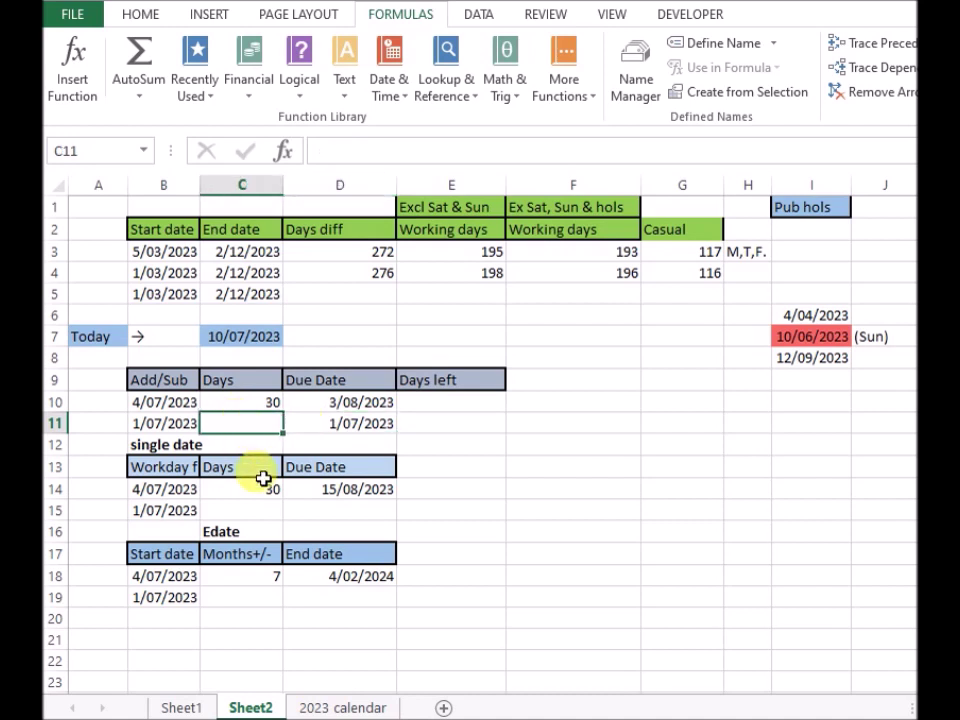
text(14)
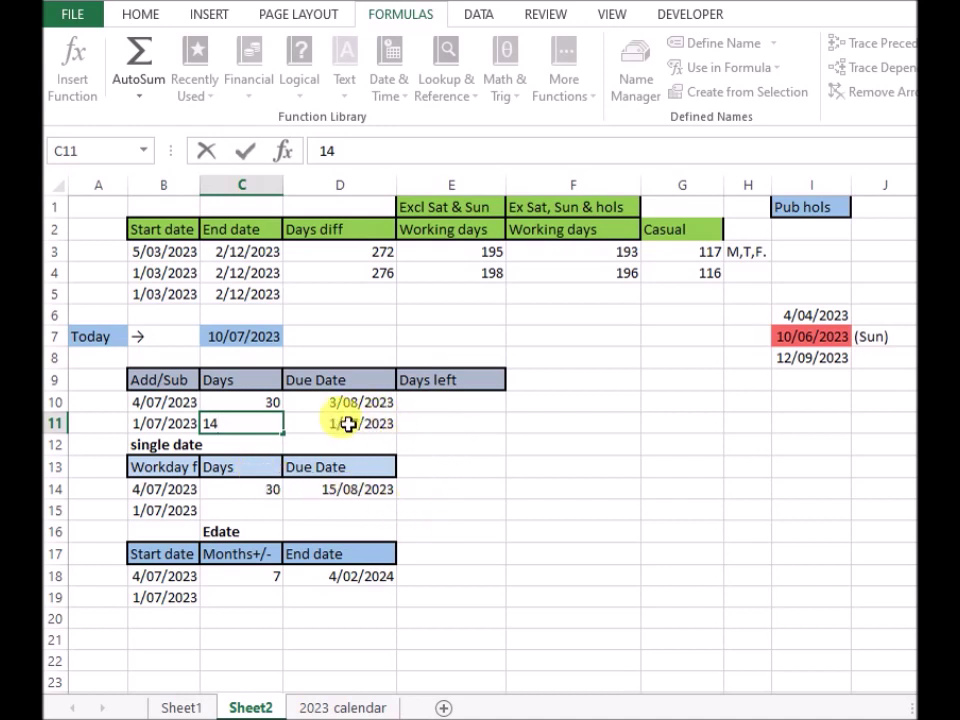
Step: Enter the formula =D11-C7 in cell E11 to calculate the days left from today until the due date
click(451, 426)
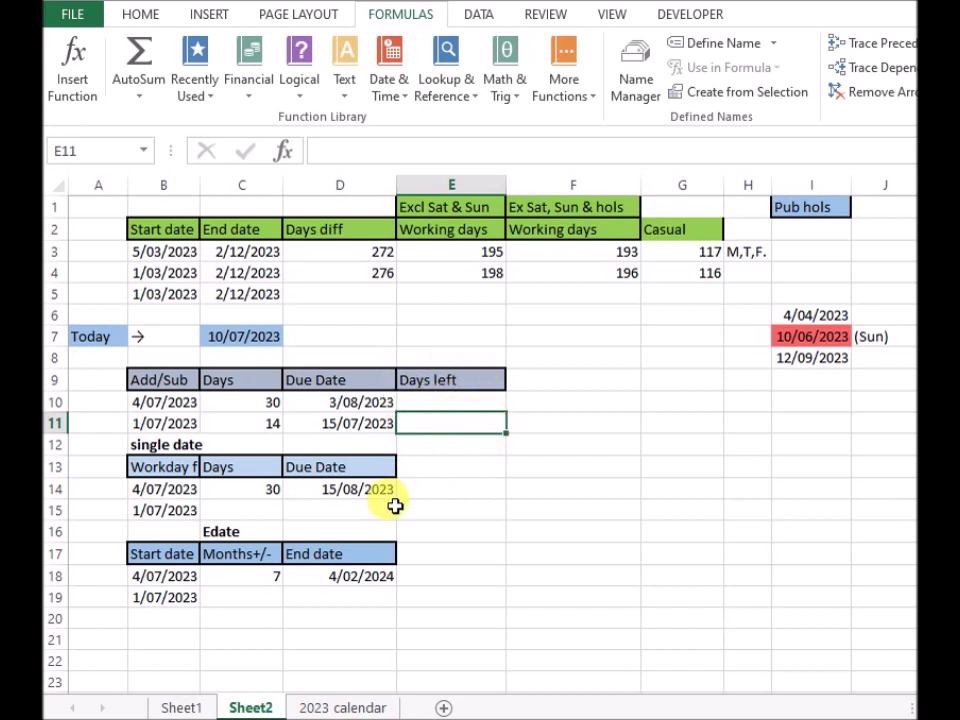
text(=)
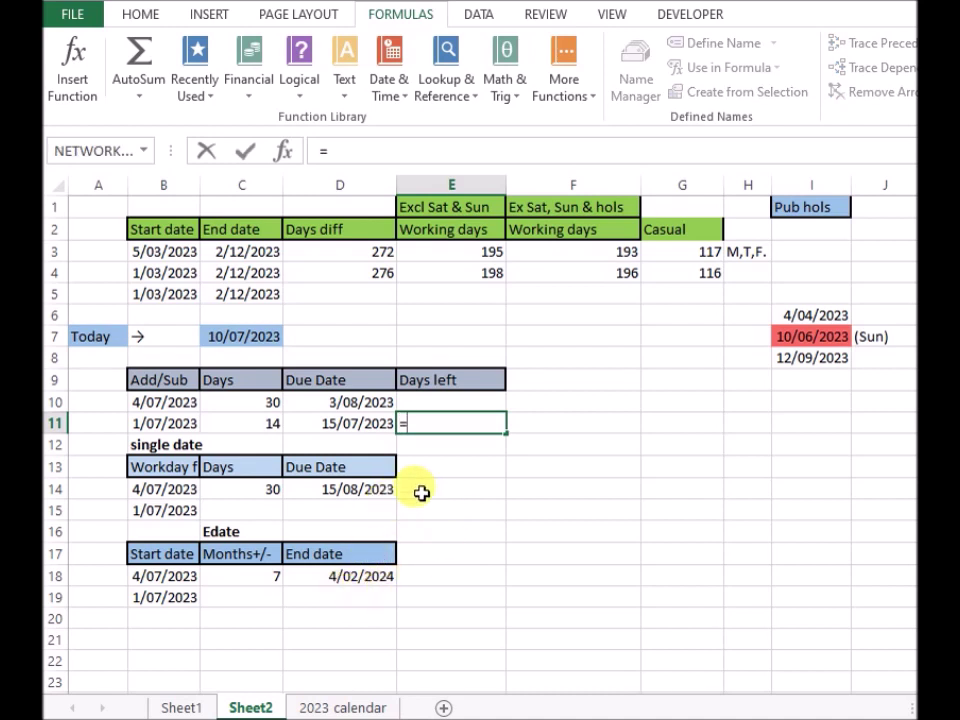
click(362, 423)
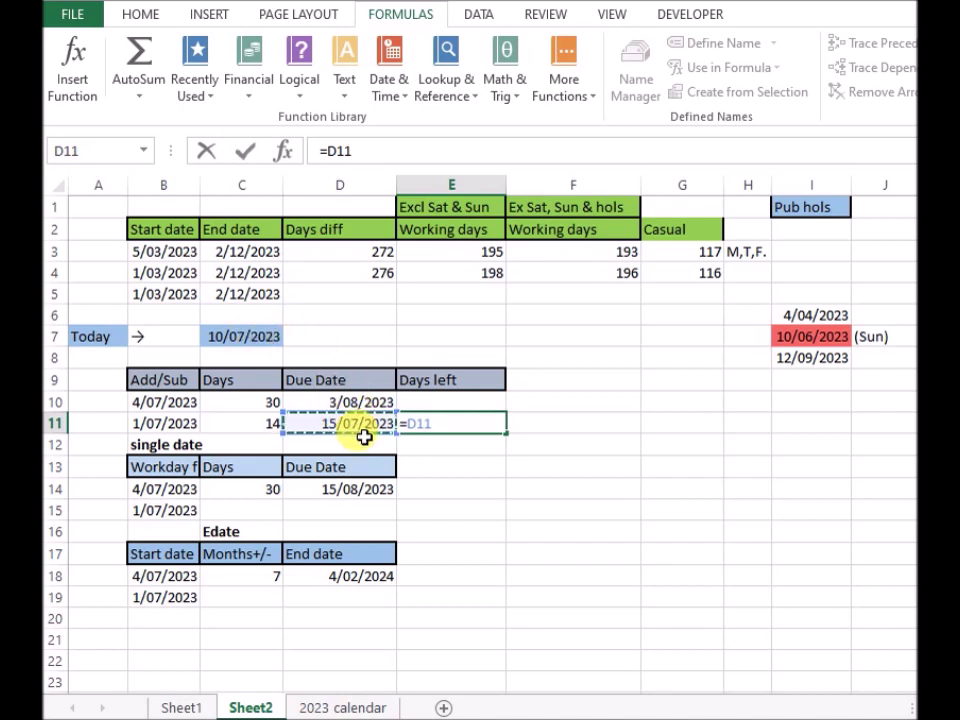
text(-)
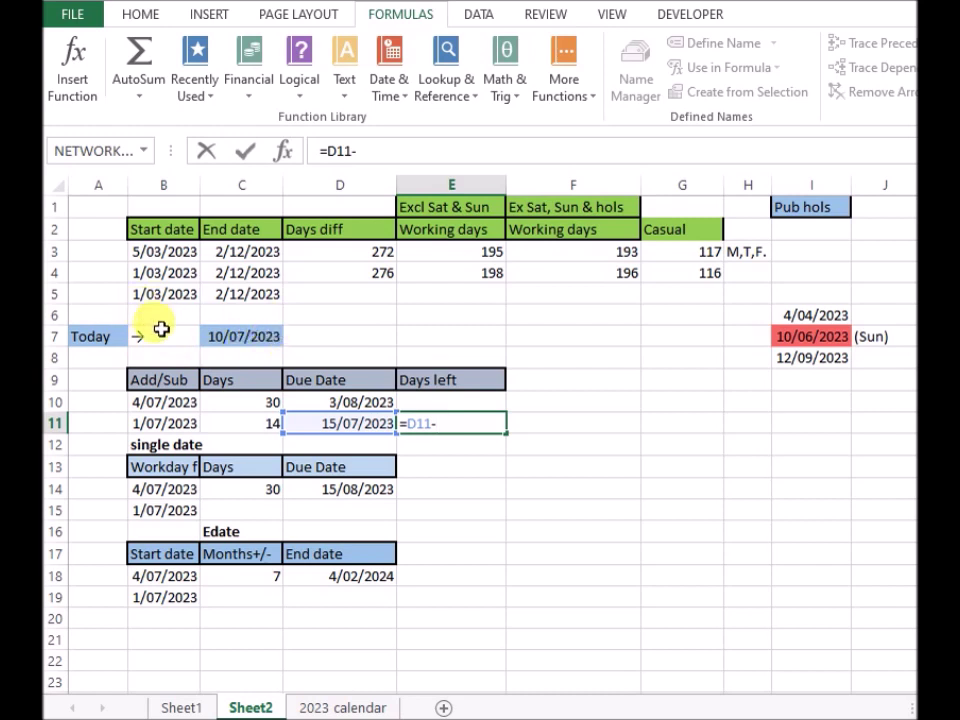
click(264, 338)
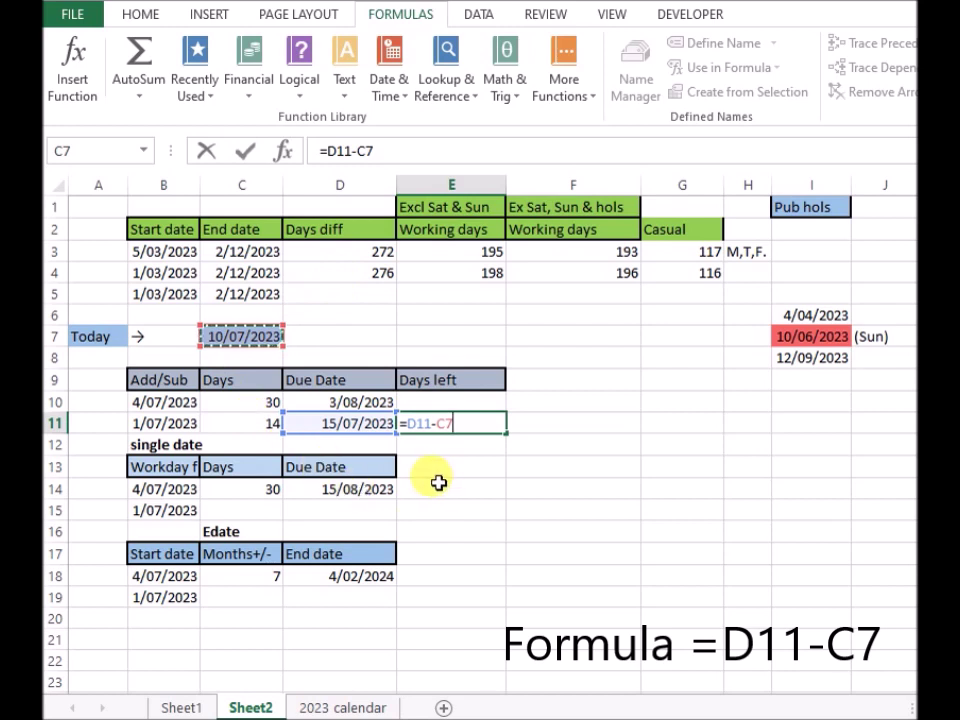
key(Return)
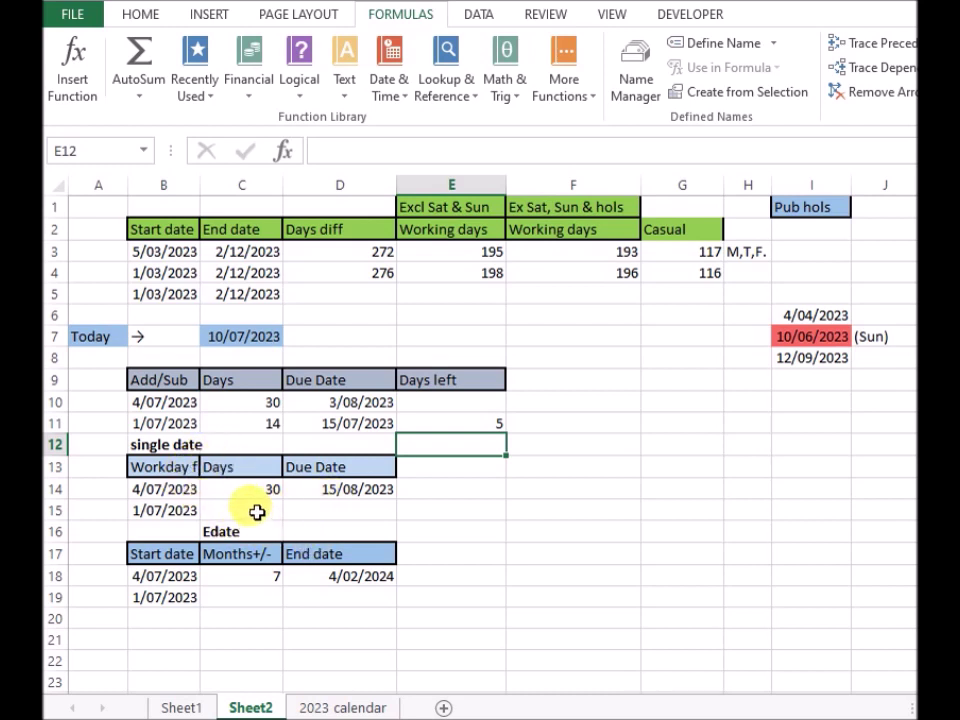
Step: Insert the WORKDAY function in cell D15 with start date B15, 14 days and the holidays range I6:I8
click(354, 512)
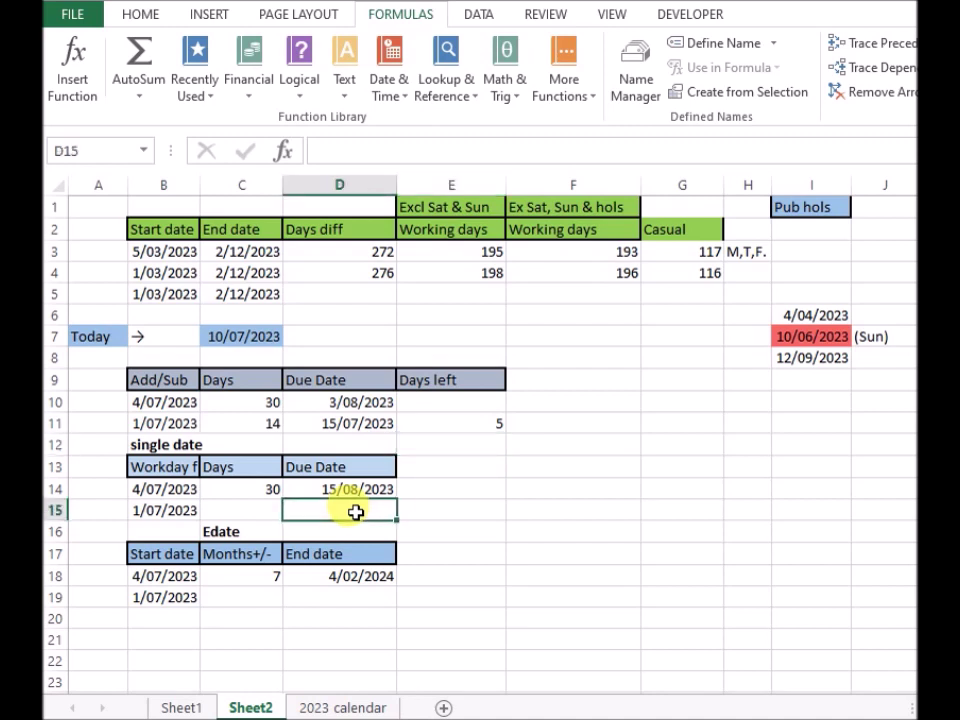
click(402, 100)
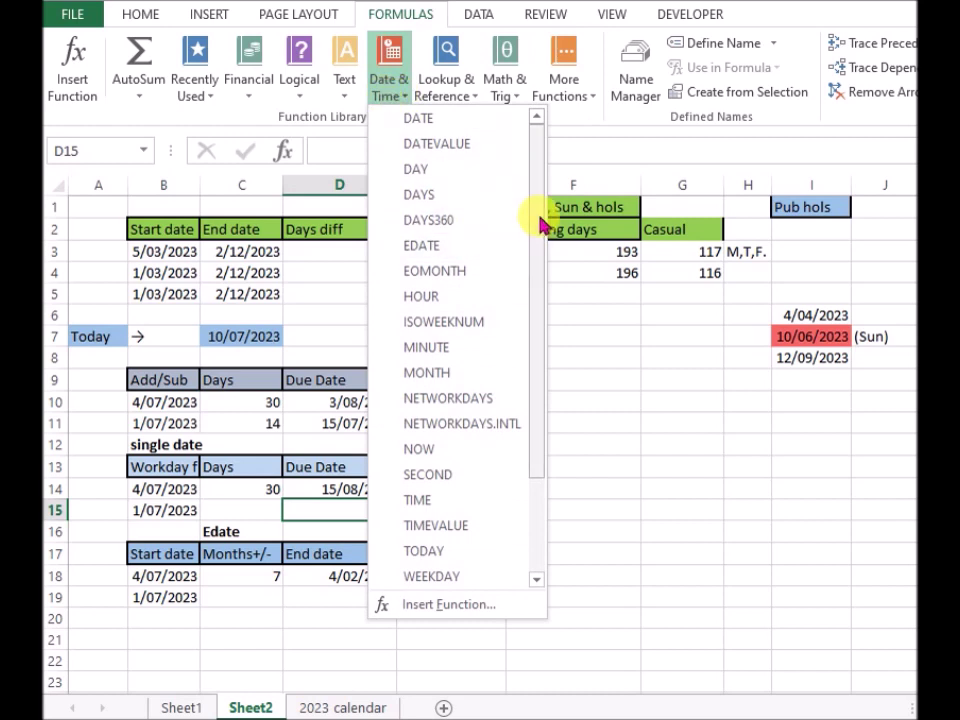
drag(541, 225, 549, 326)
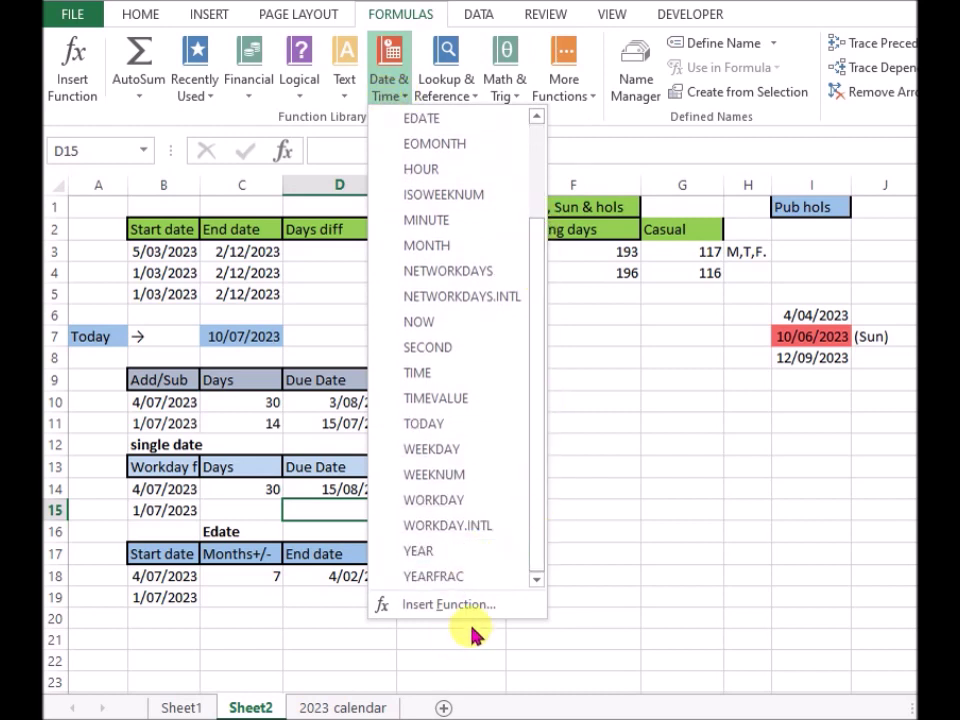
click(442, 505)
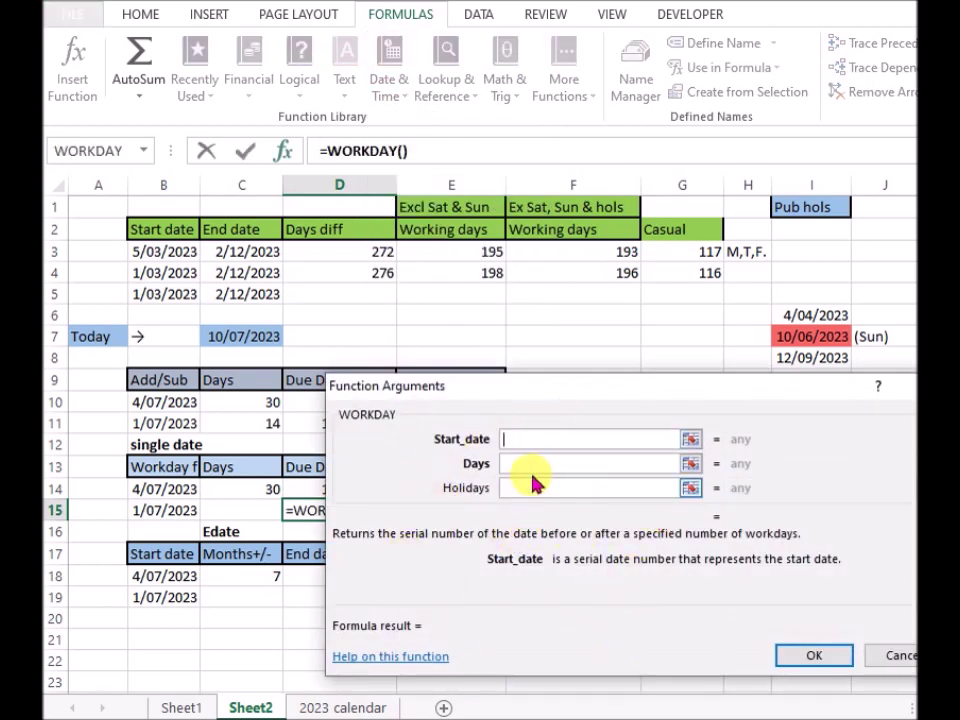
click(167, 510)
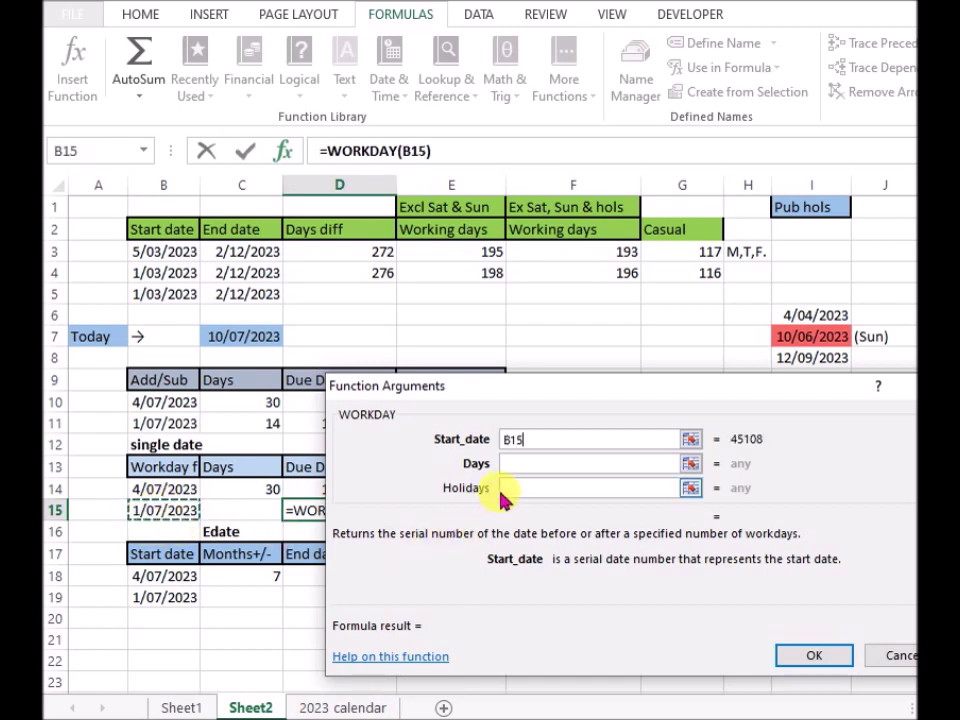
click(536, 463)
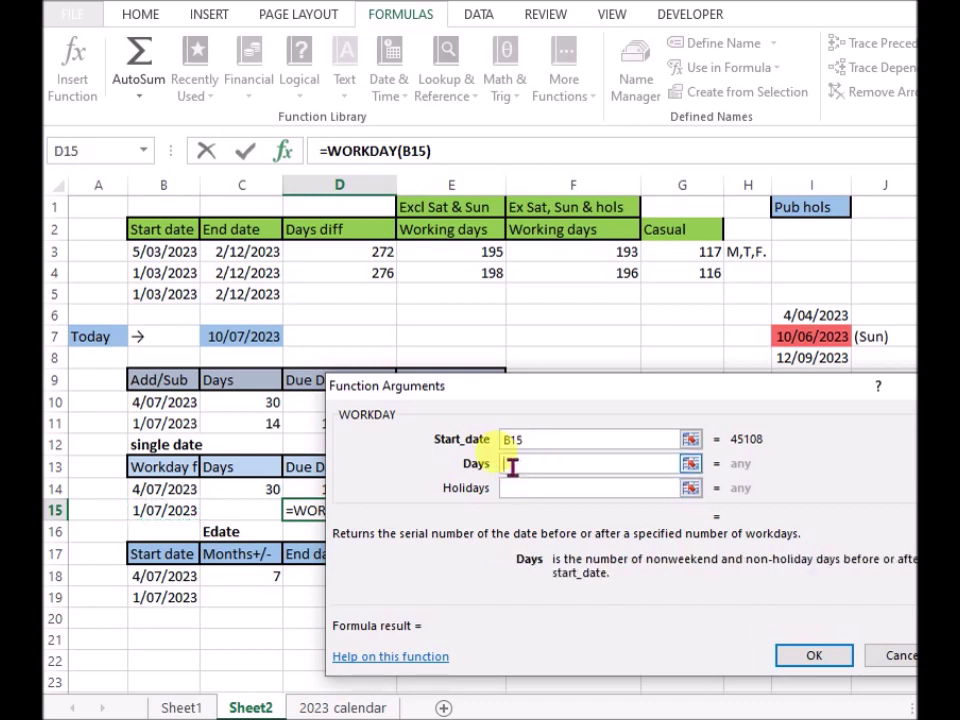
text(1)
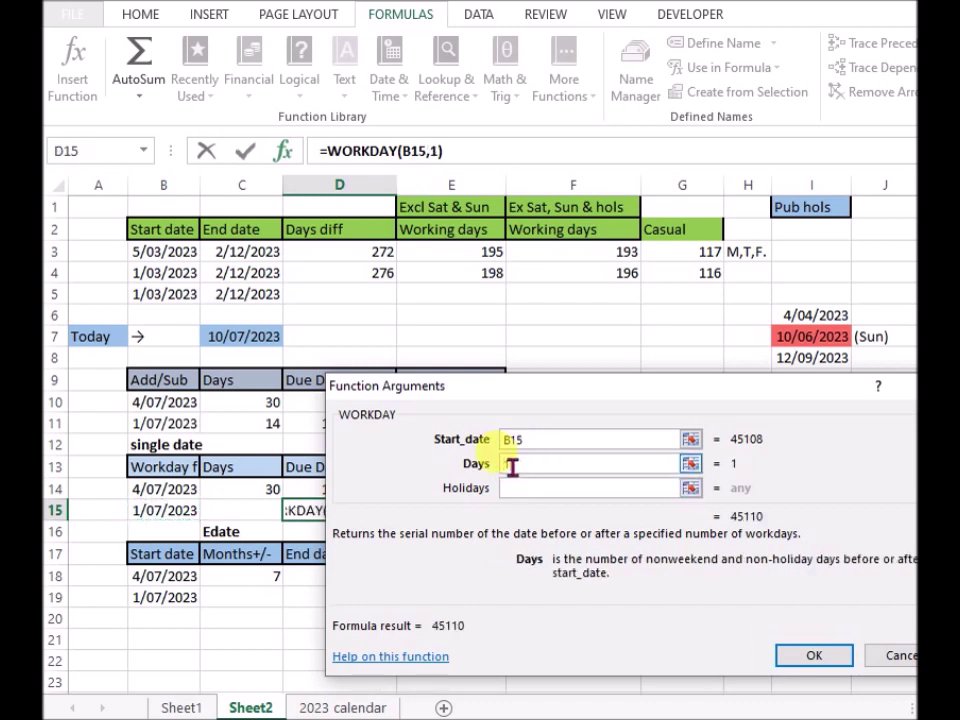
text(4)
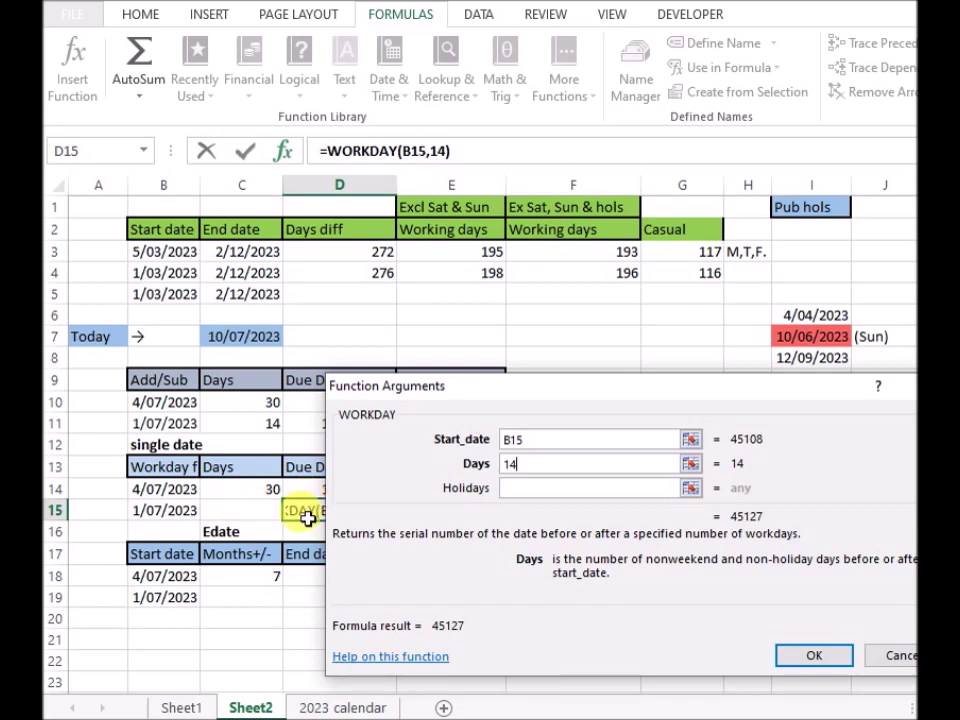
click(568, 487)
drag(774, 317, 815, 360)
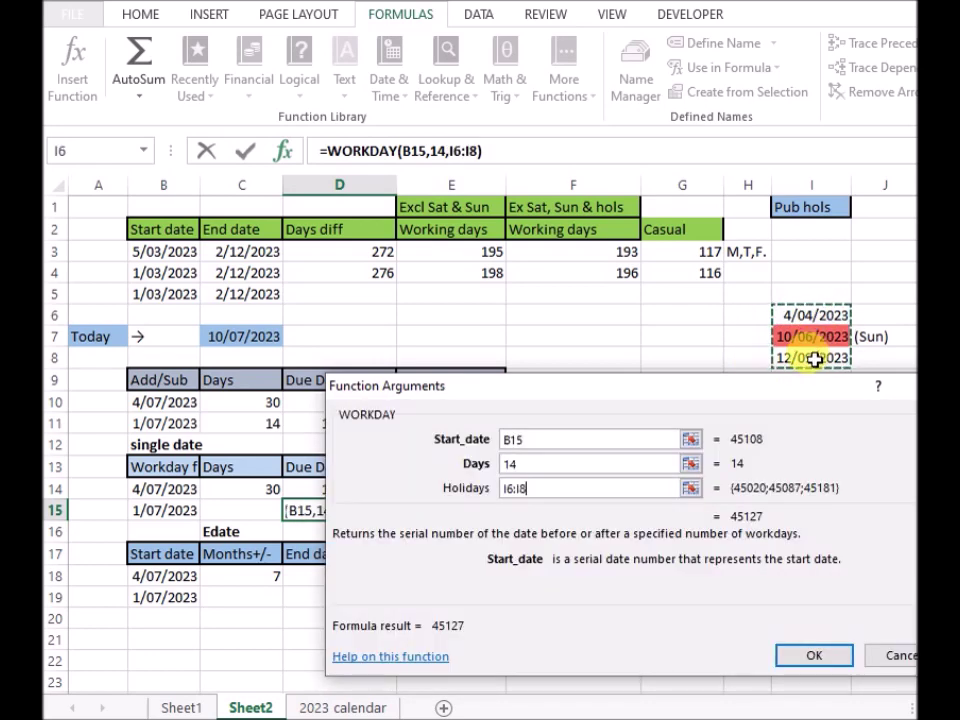
click(811, 660)
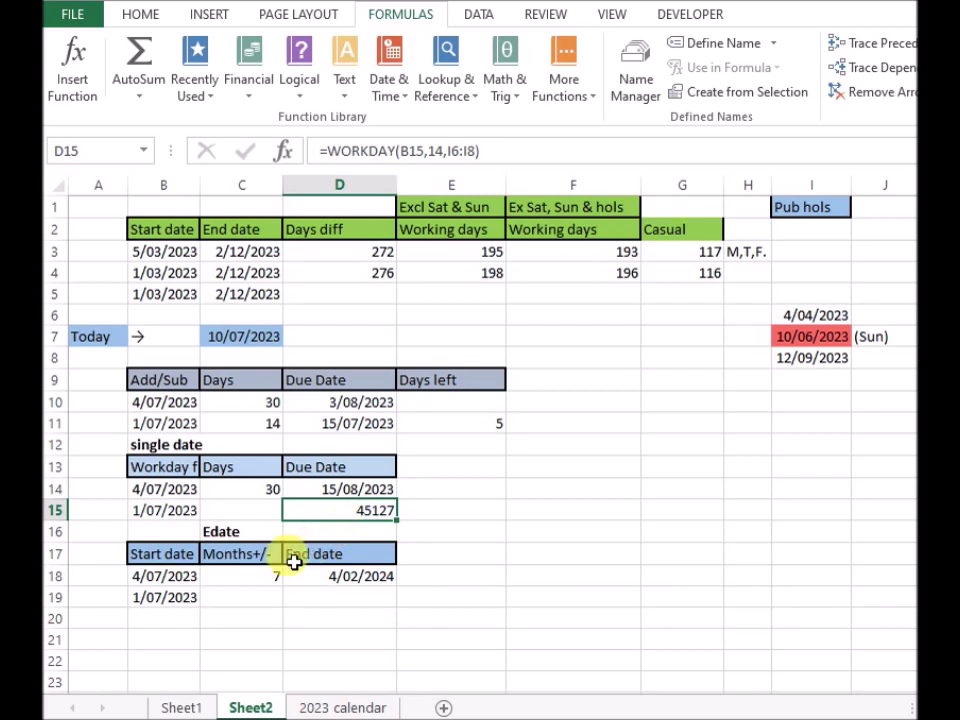
Step: Format the WORKDAY result in cell D15 as a date of type *14/03/2012
right_click(334, 512)
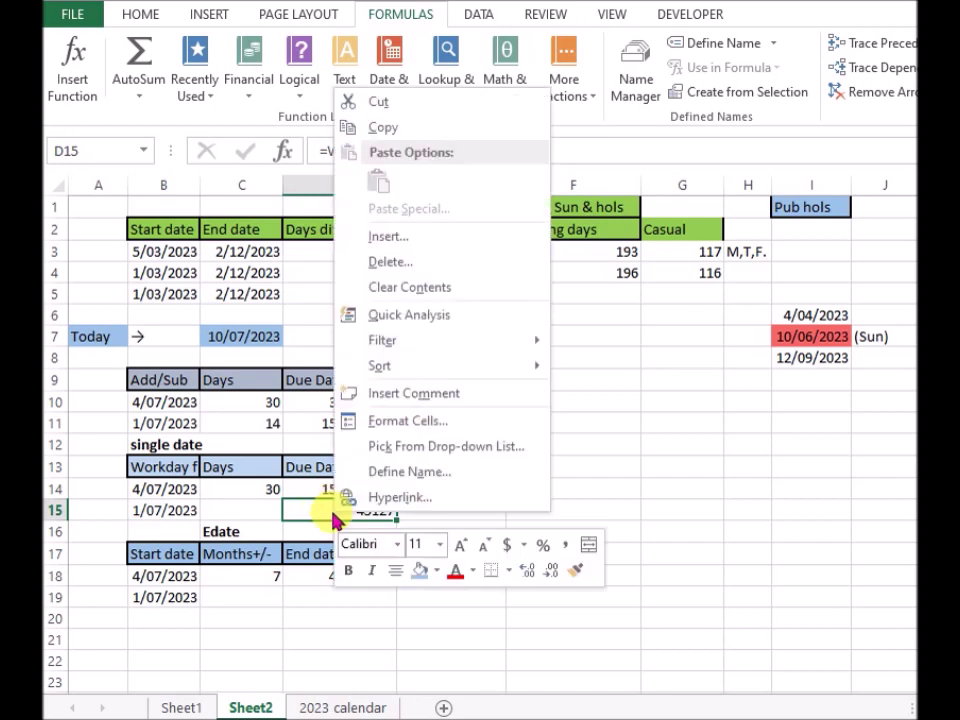
click(424, 428)
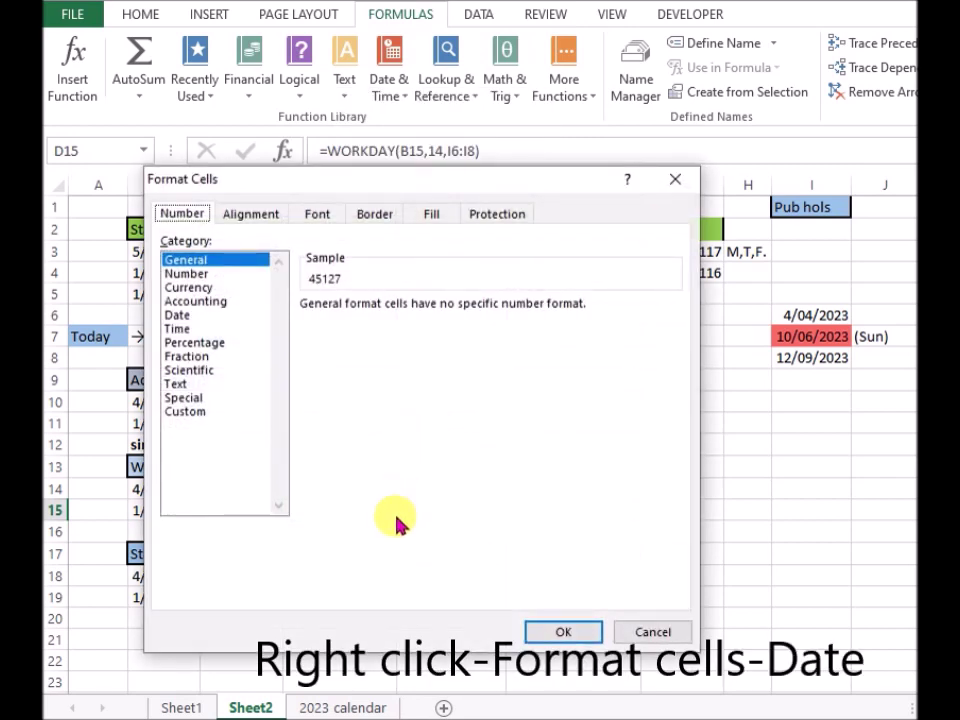
click(184, 316)
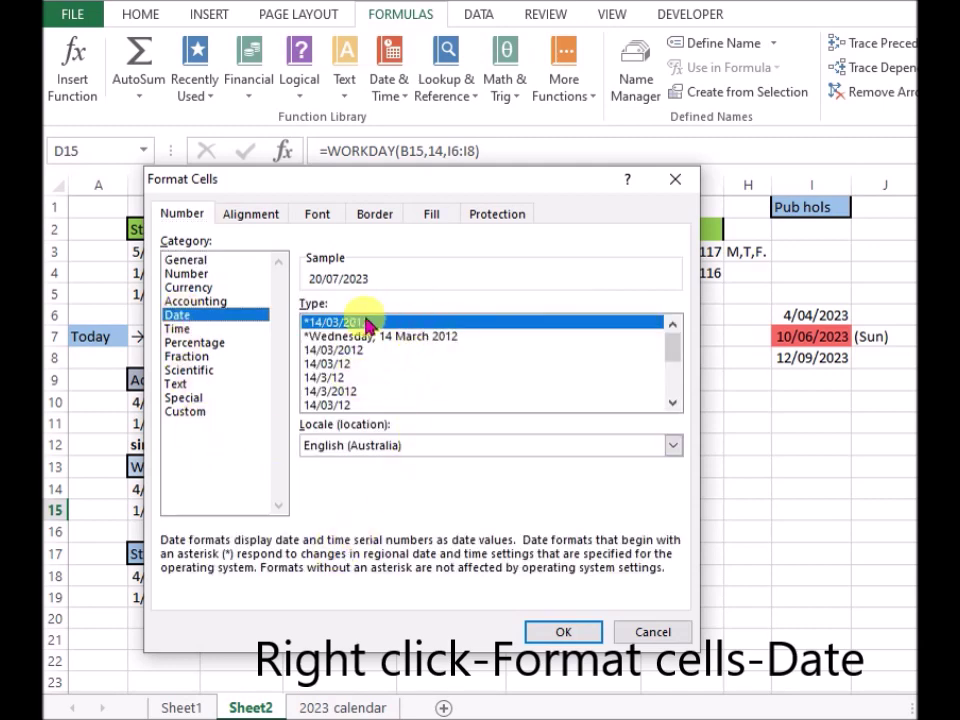
click(563, 632)
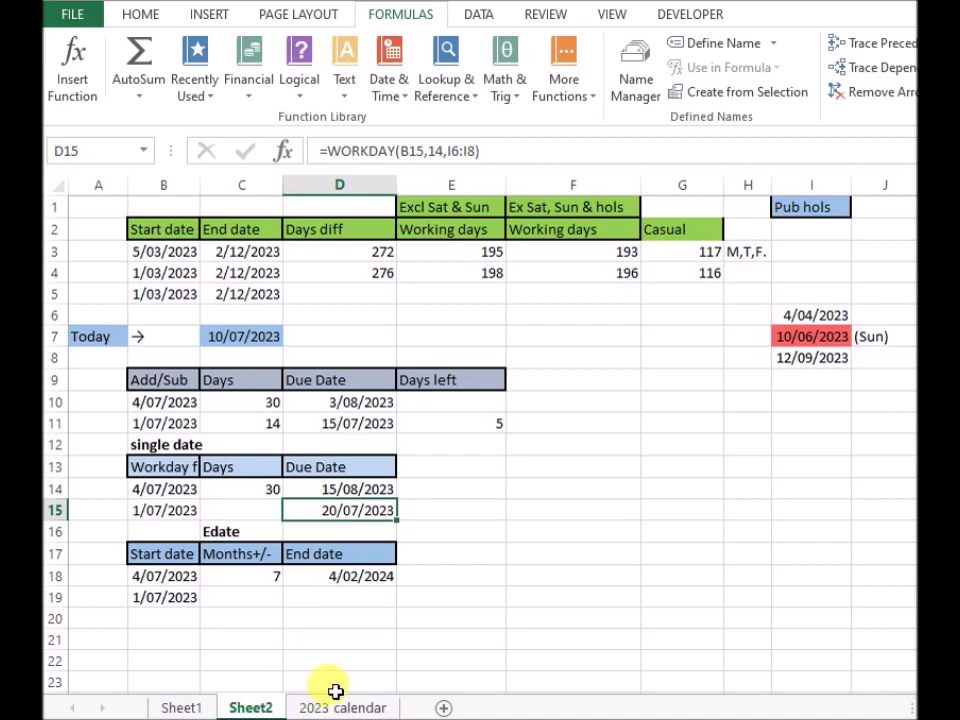
Step: Set the months in cell C19 to 6 and enter the end date formula =EDATE(B19,C19) in cell D19
click(358, 604)
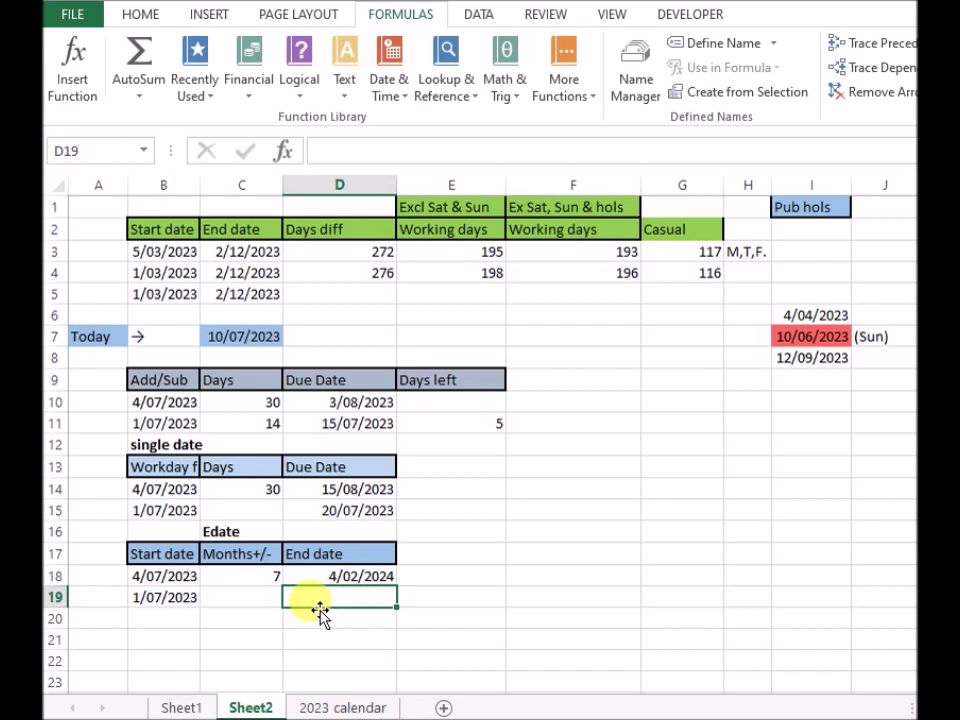
text(=)
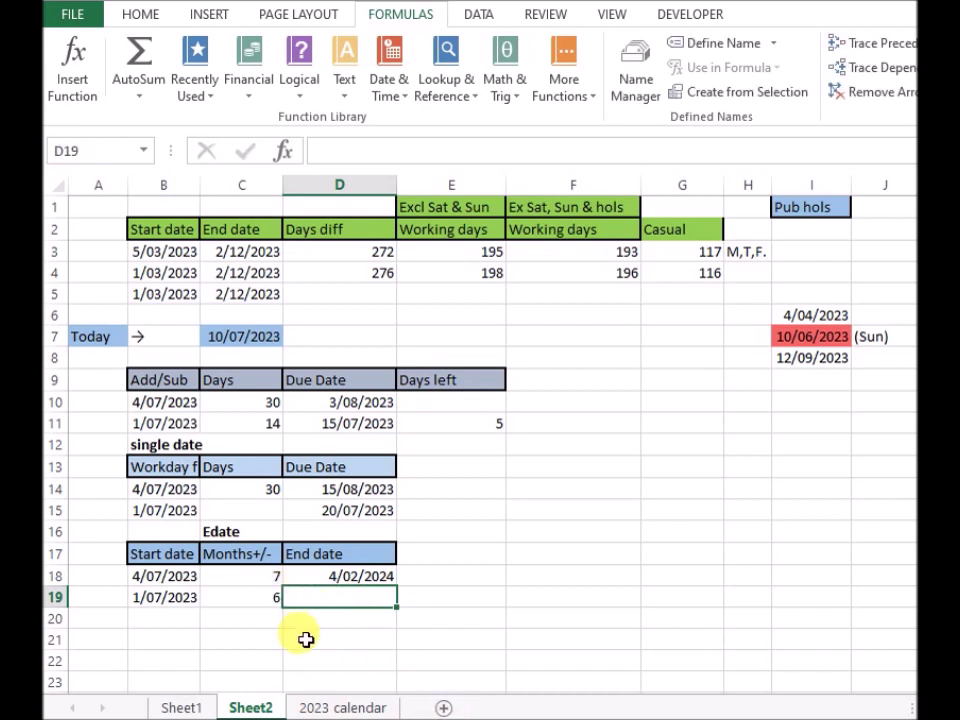
text(=eda)
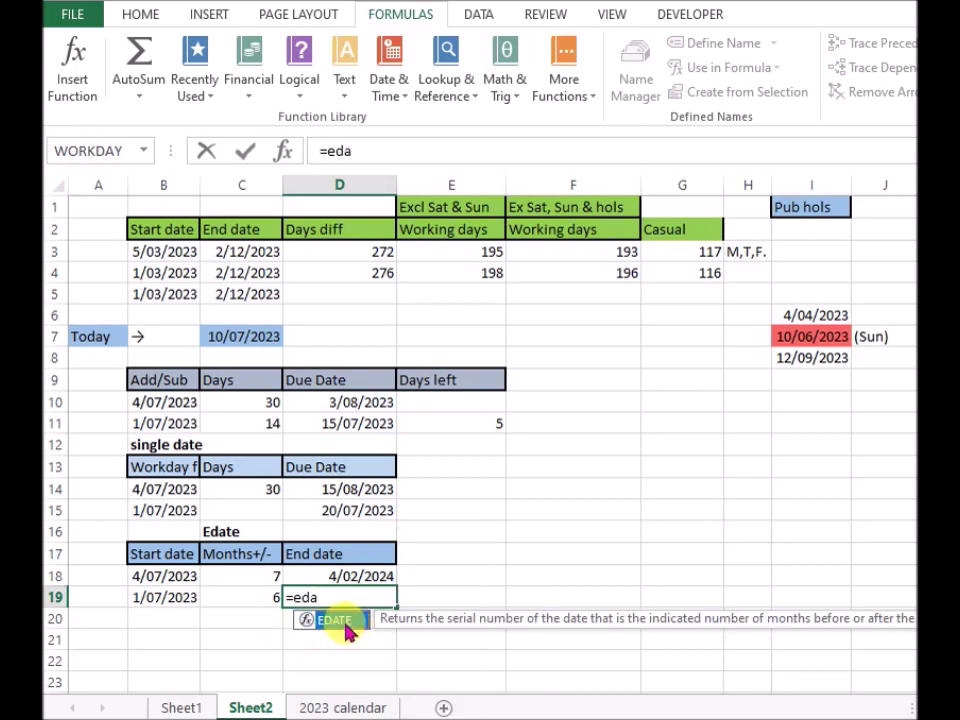
double_click(340, 622)
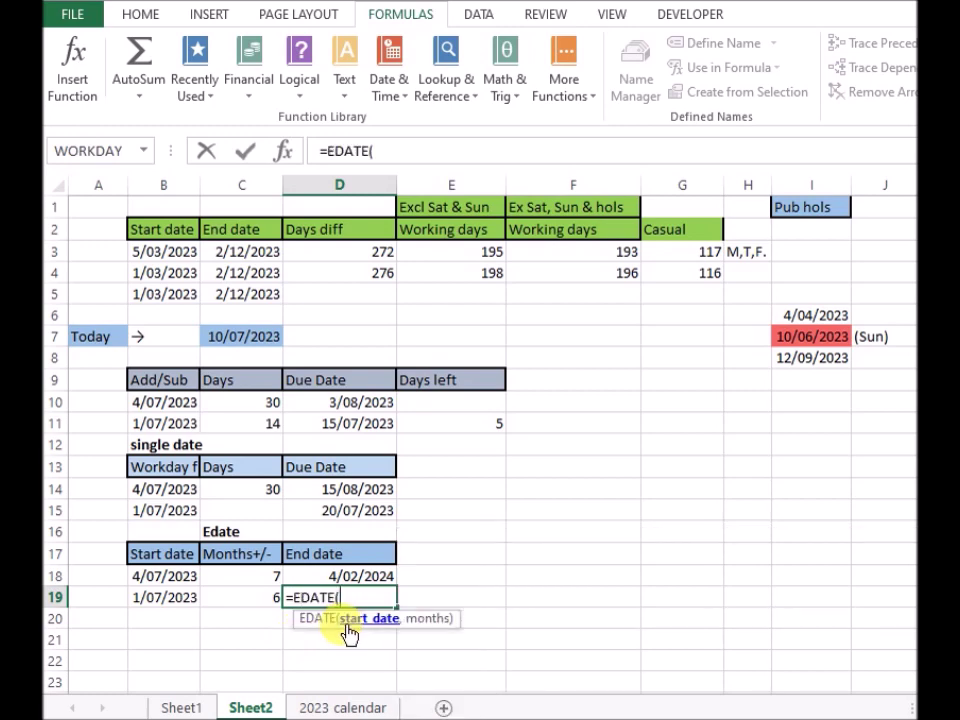
click(152, 600)
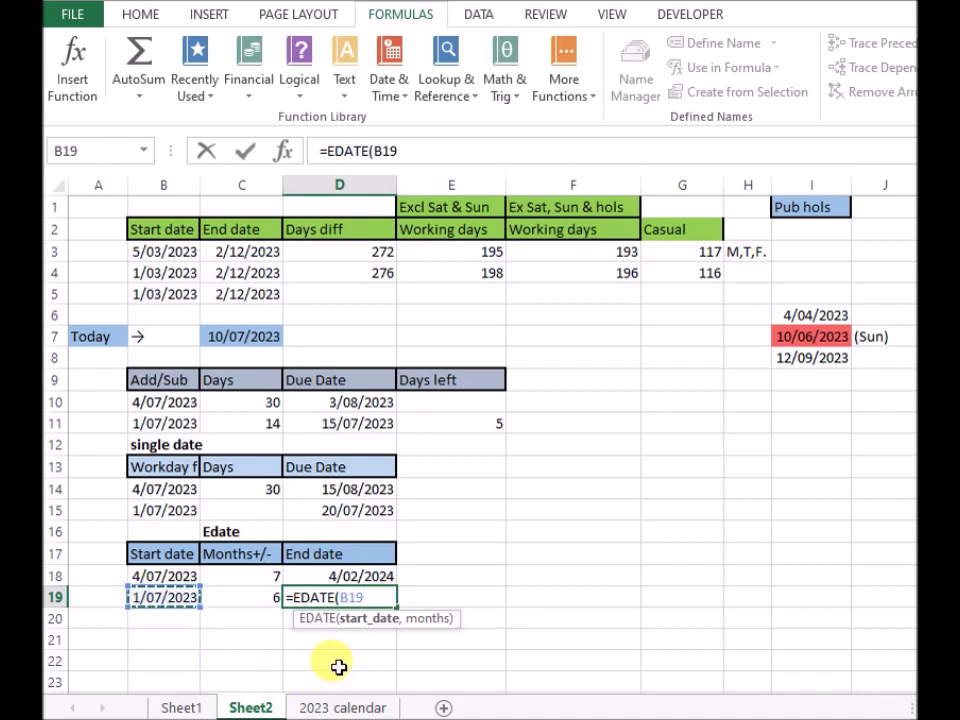
text(,)
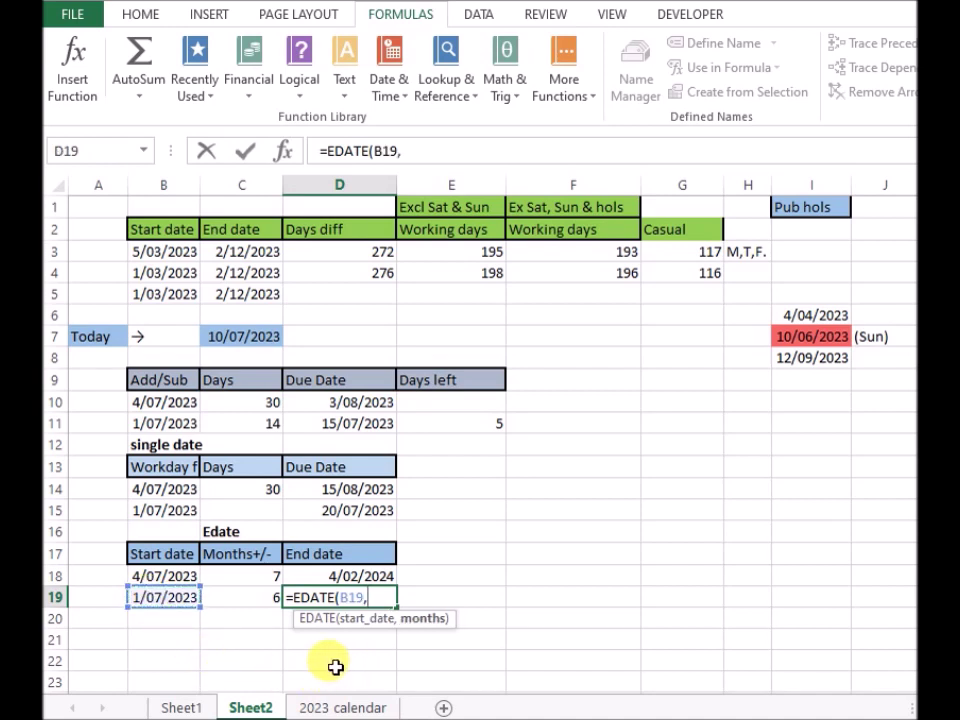
click(252, 600)
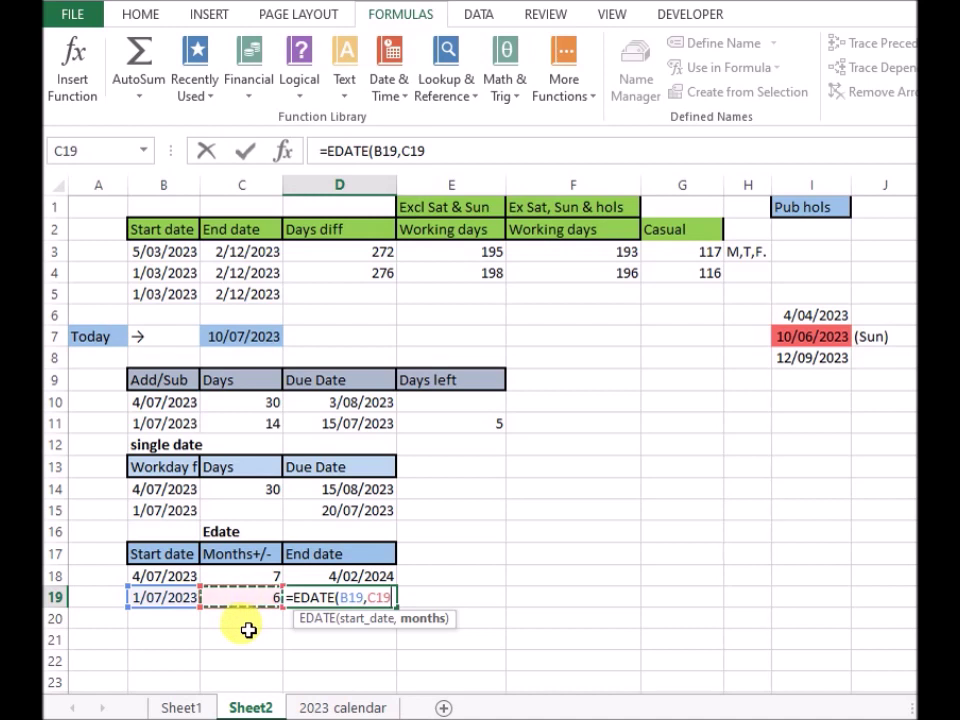
text())
key(Return)
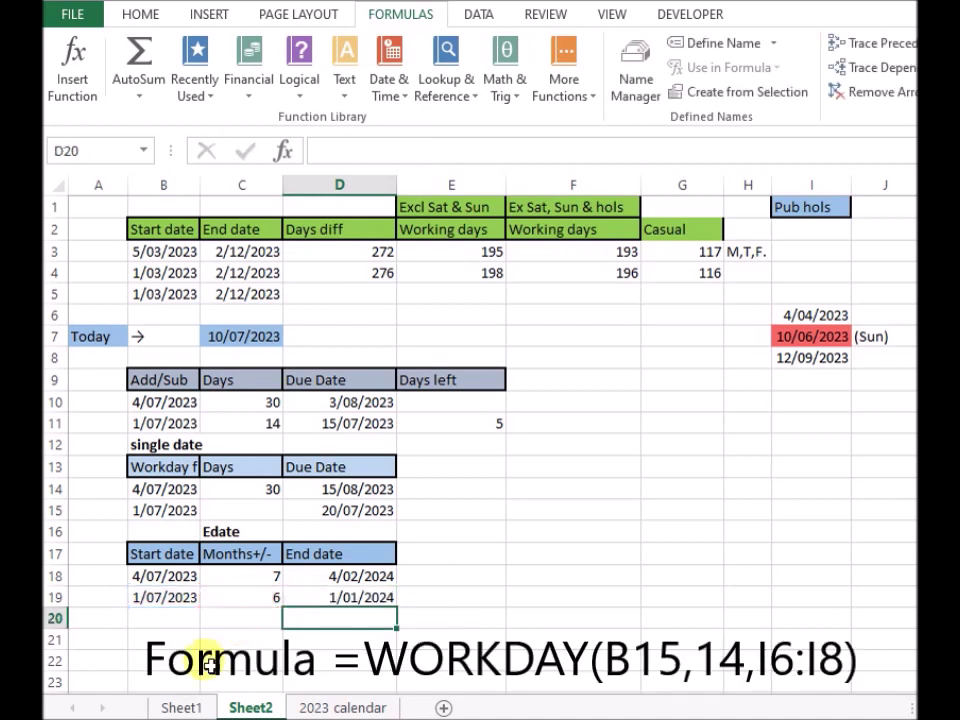
Step: Change the number of months in cell C19 to 7 to update the EDATE end date
click(249, 597)
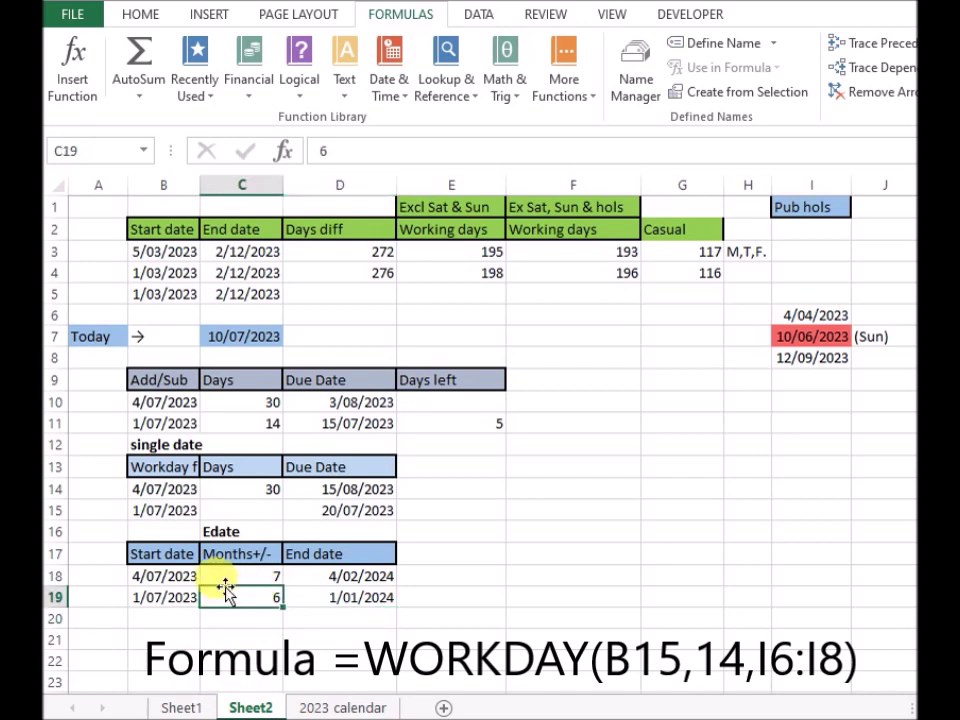
text(7)
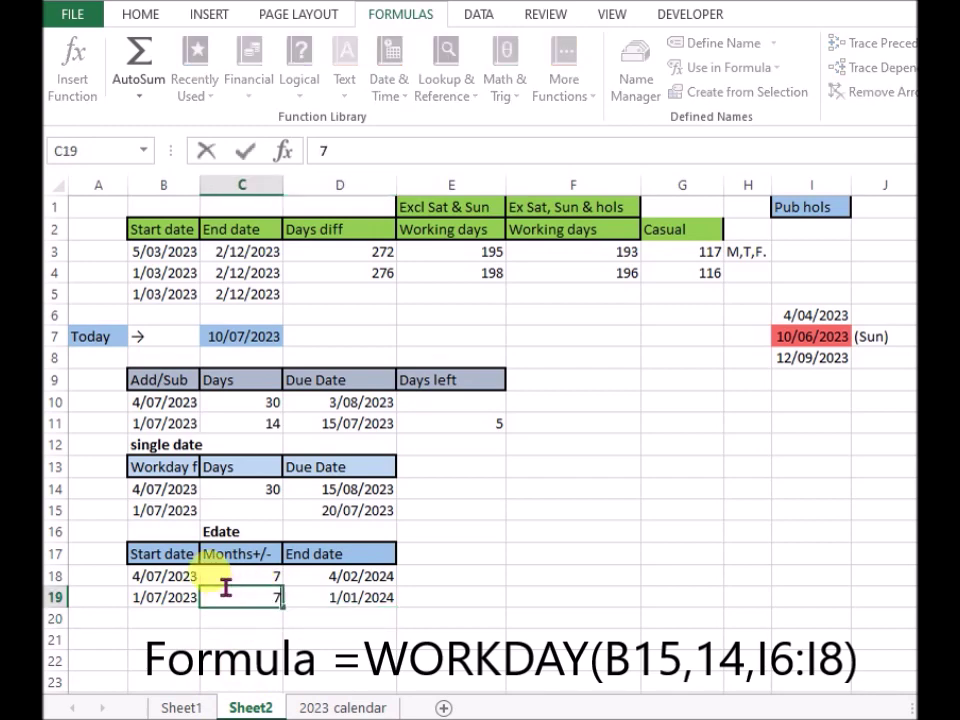
click(471, 600)
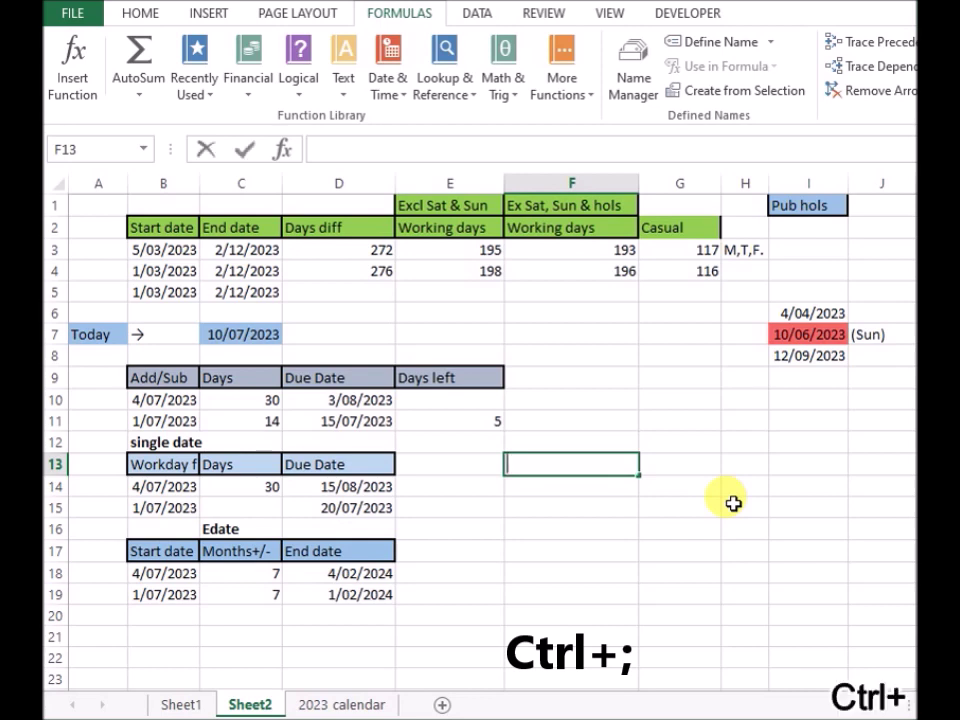
Step: Insert the current date as a static value in cell F13 and the current time in cell F15
key(ctrl+semicolon)
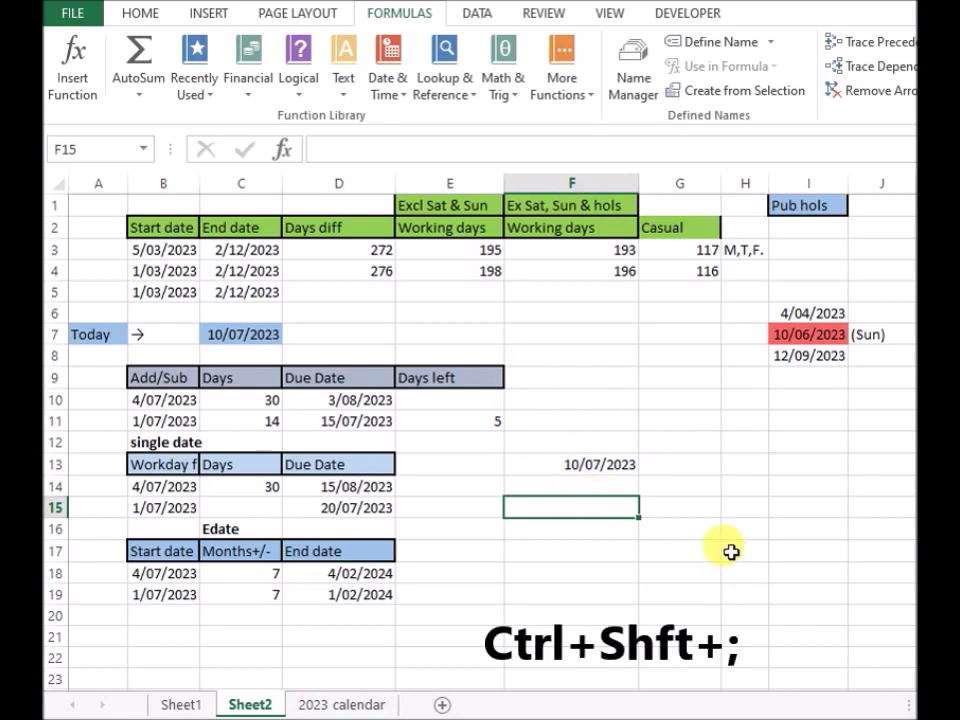
key(ctrl+shift+semicolon)
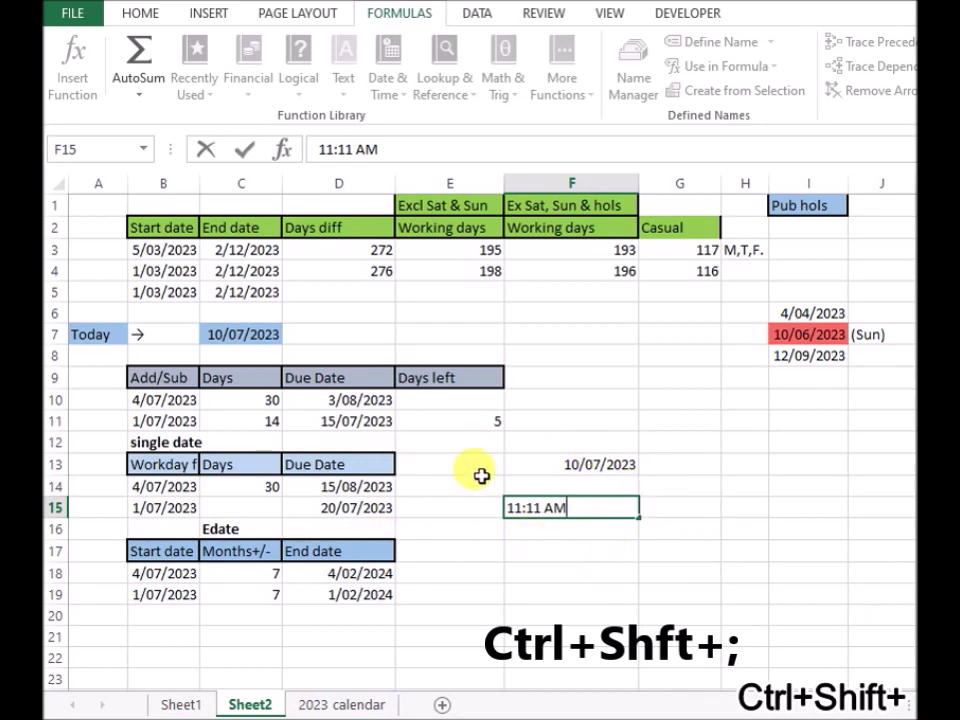
click(704, 512)
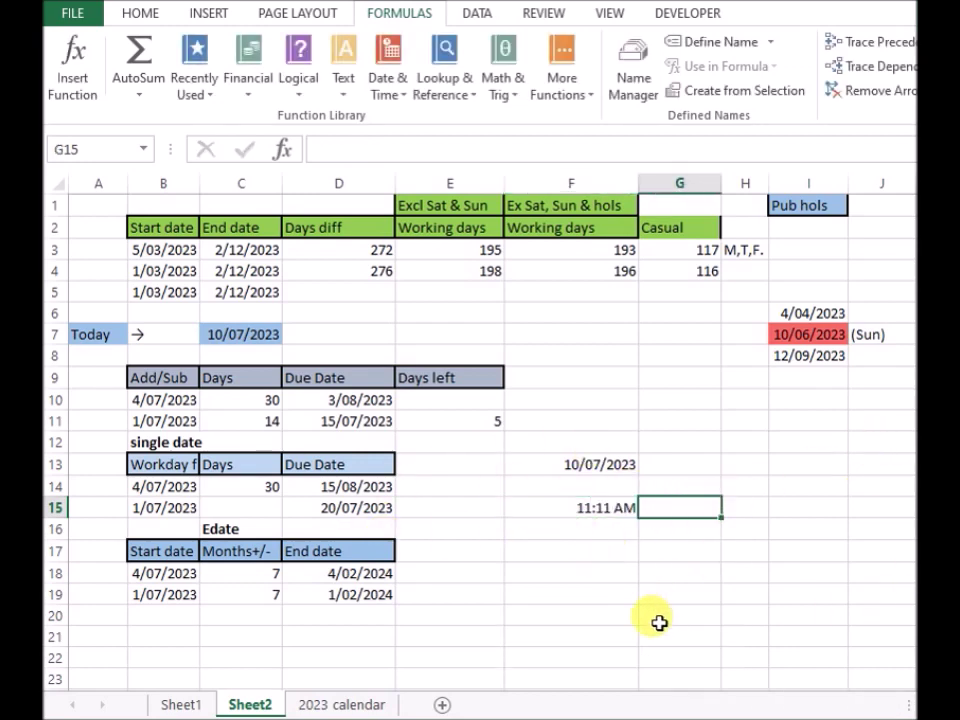